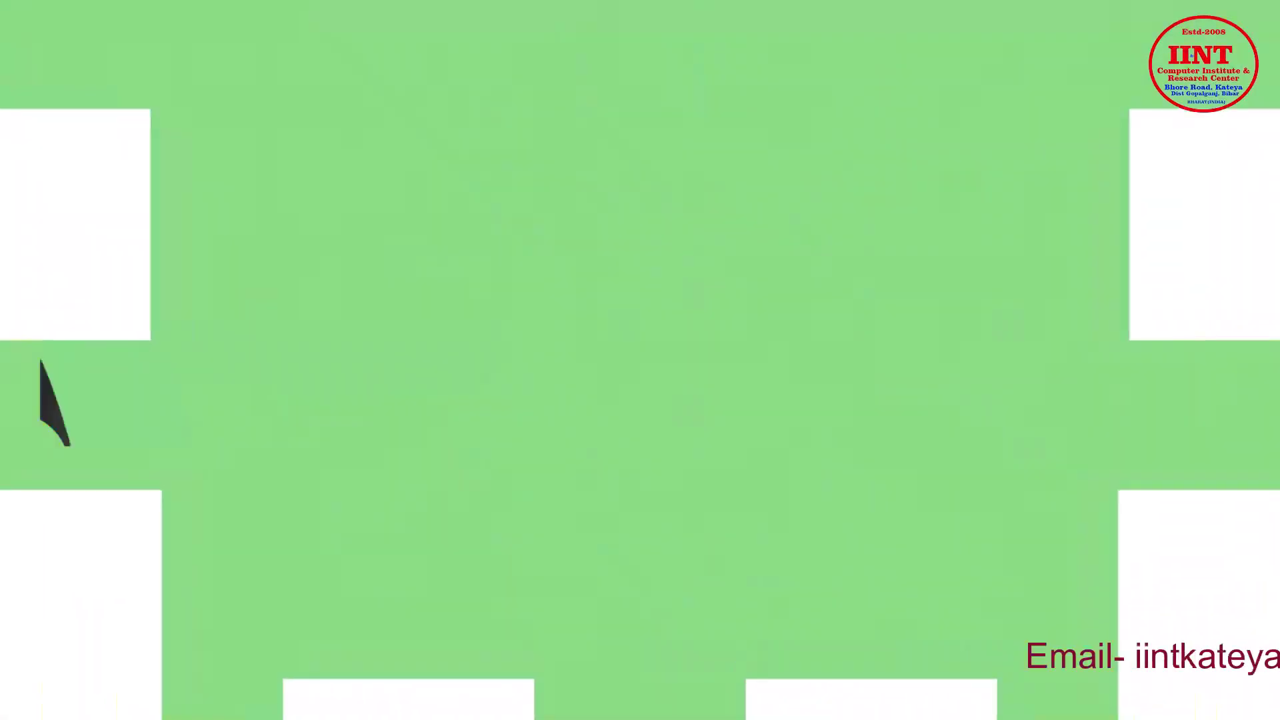
Finish entering 'Rainbow Traders' as the company name and confirm it
{"action": "type", "text": "Traders"}
{"action": "key", "text": "Return"}
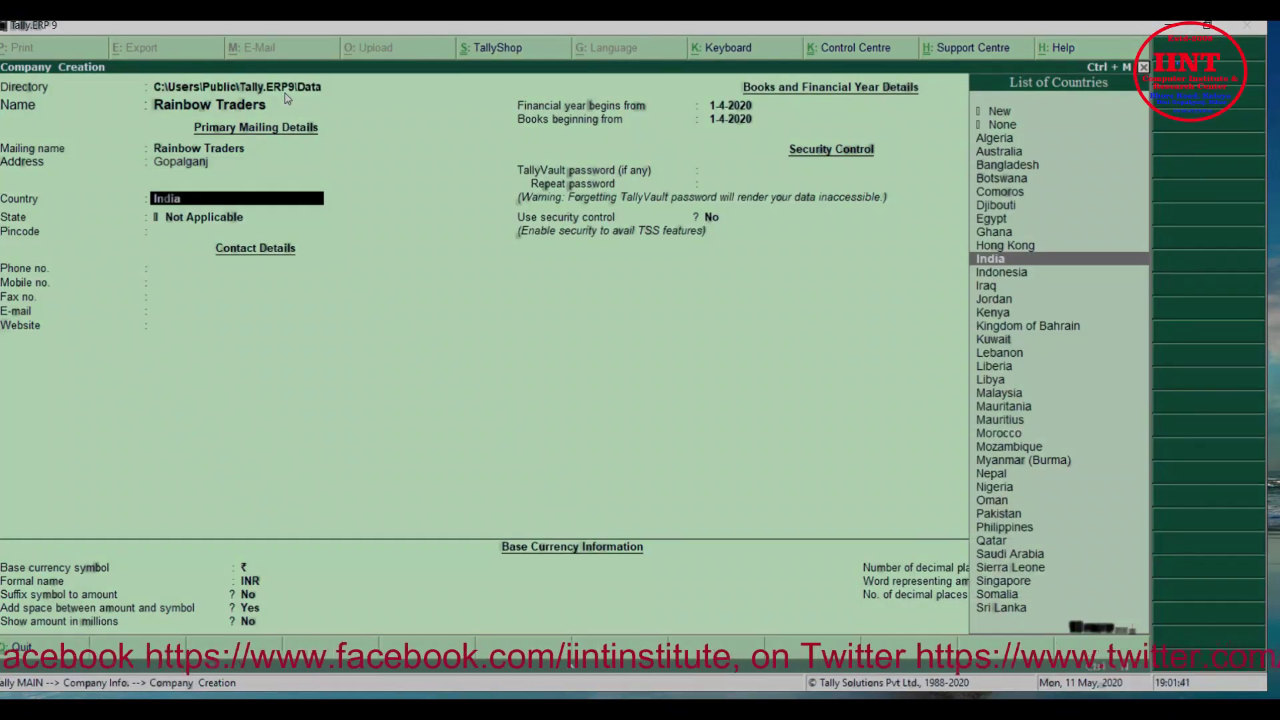
Set the company's country to India and its state to Bihar
{"action": "key", "text": "Down"}
{"action": "key", "text": "Down"}
{"action": "key", "text": "Up"}
{"action": "key", "text": "Up"}
{"action": "key", "text": "Up"}
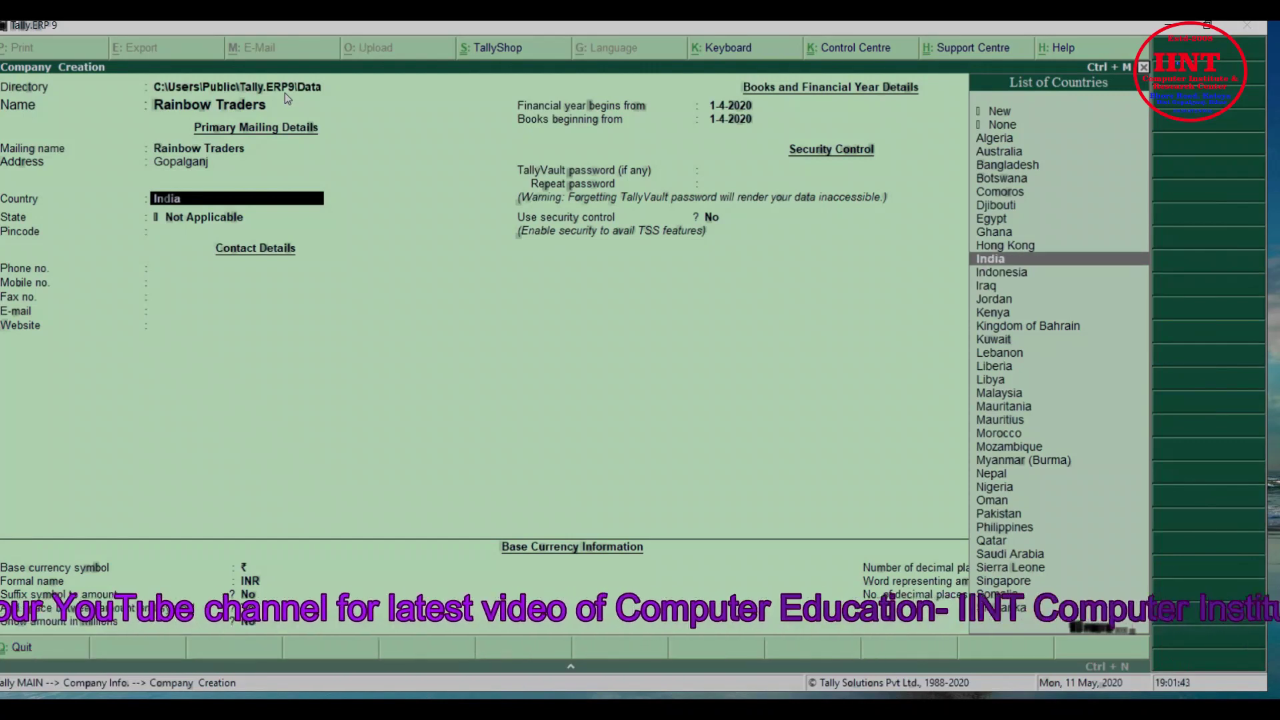
{"action": "key", "text": "Down"}
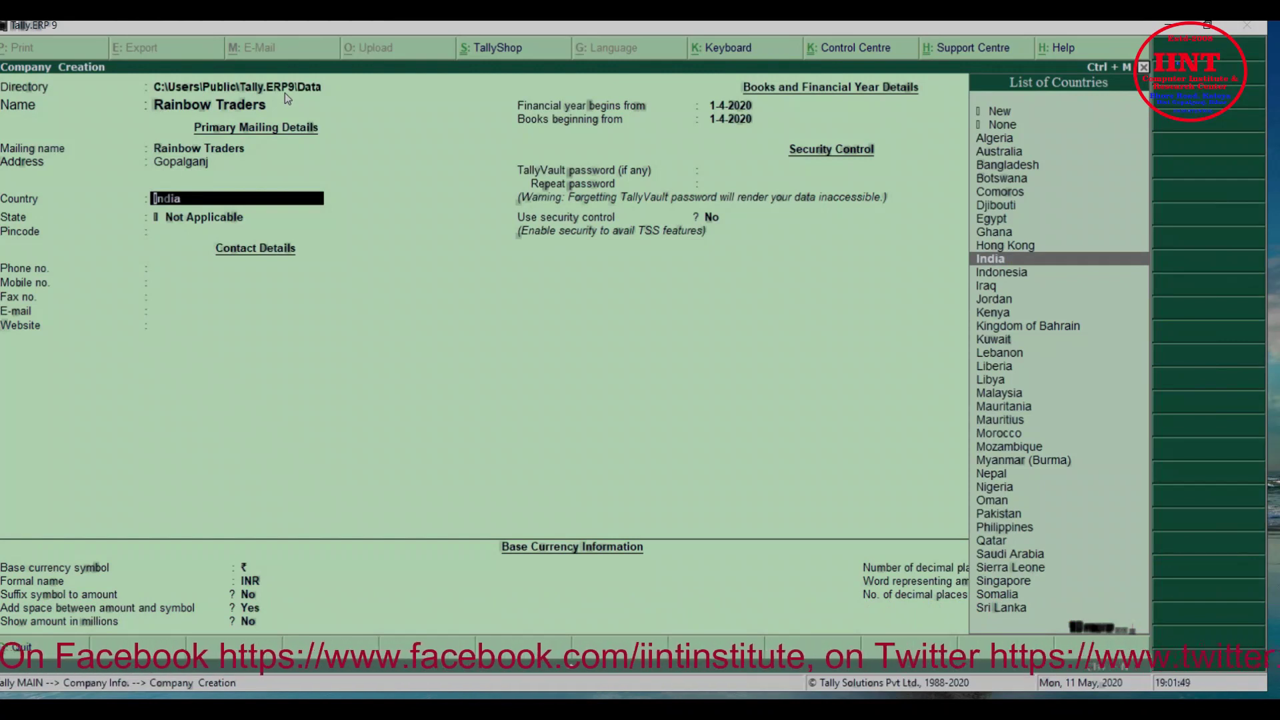
{"action": "key", "text": "Return"}
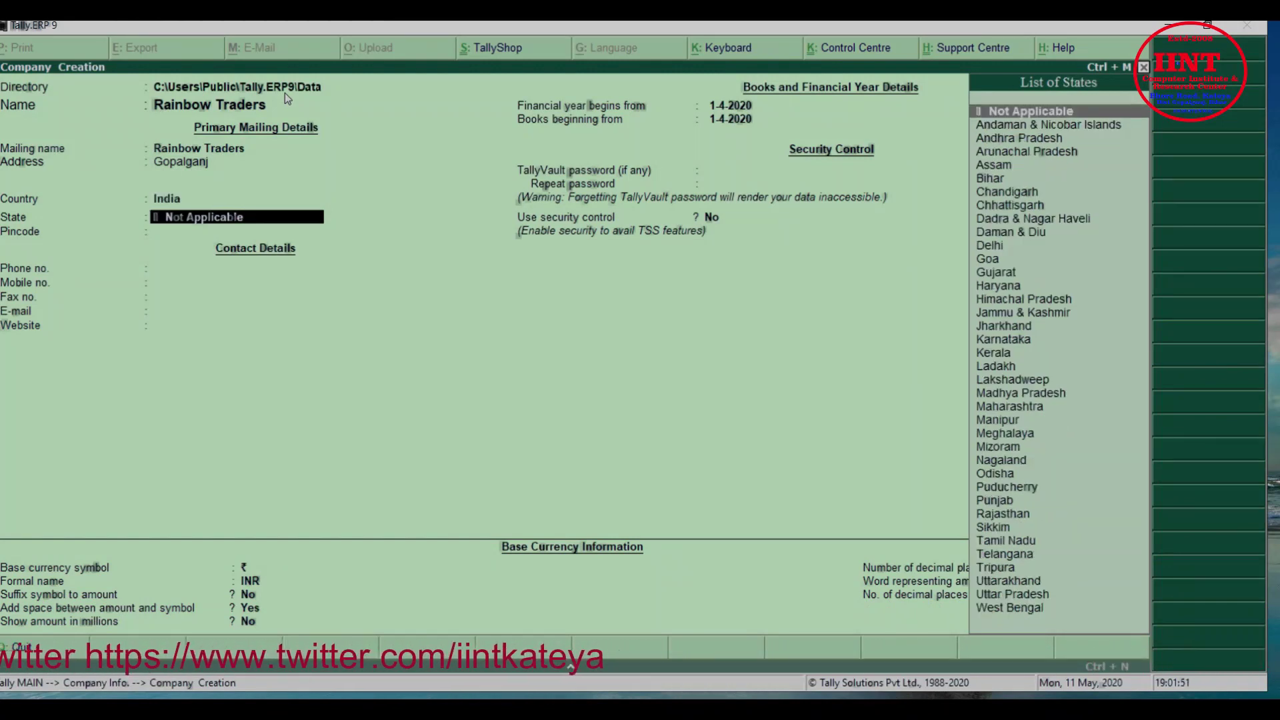
{"action": "type", "text": "Bi"}
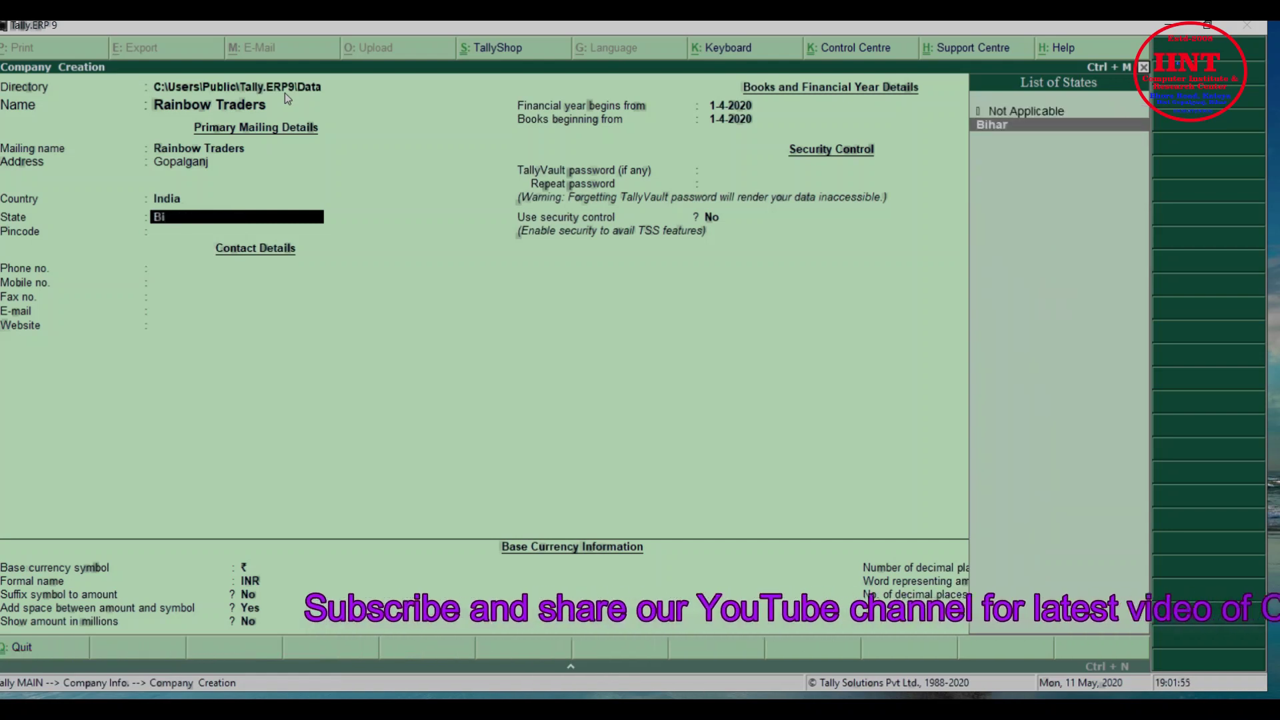
{"action": "key", "text": "Return"}
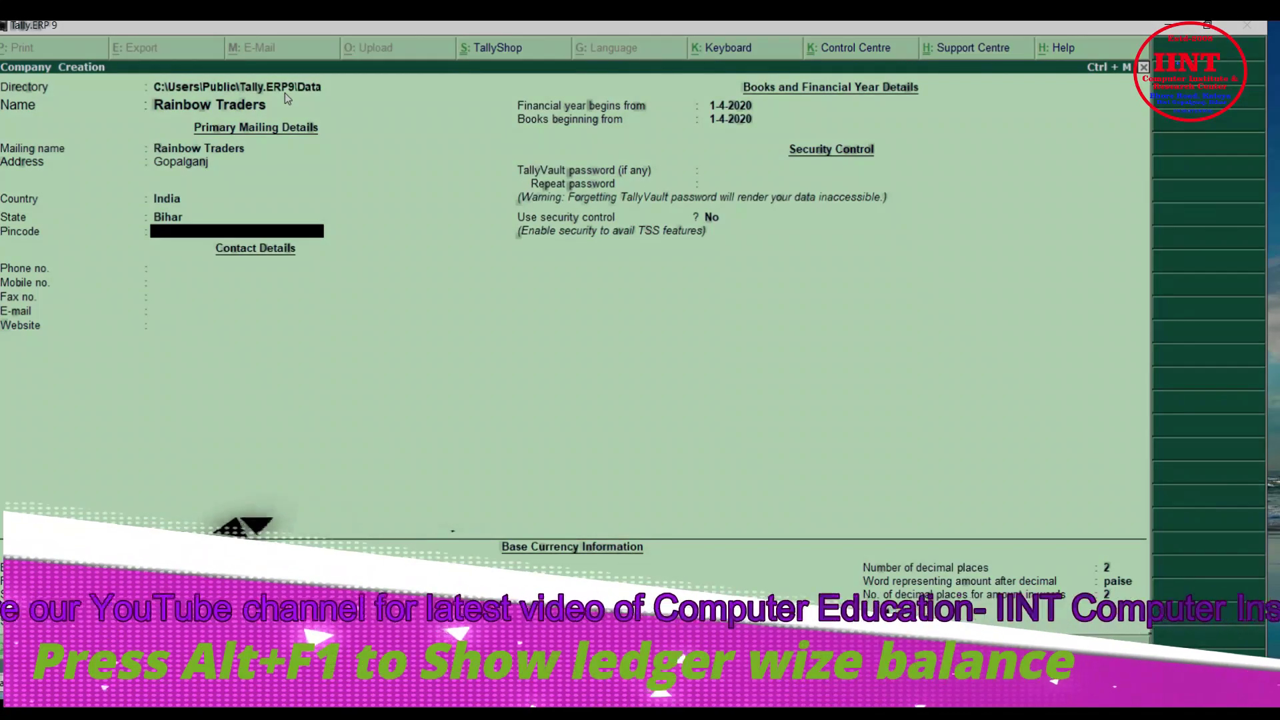
Enter the company's pincode and phone number, and begin its e-mail address
{"action": "type", "text": "841437"}
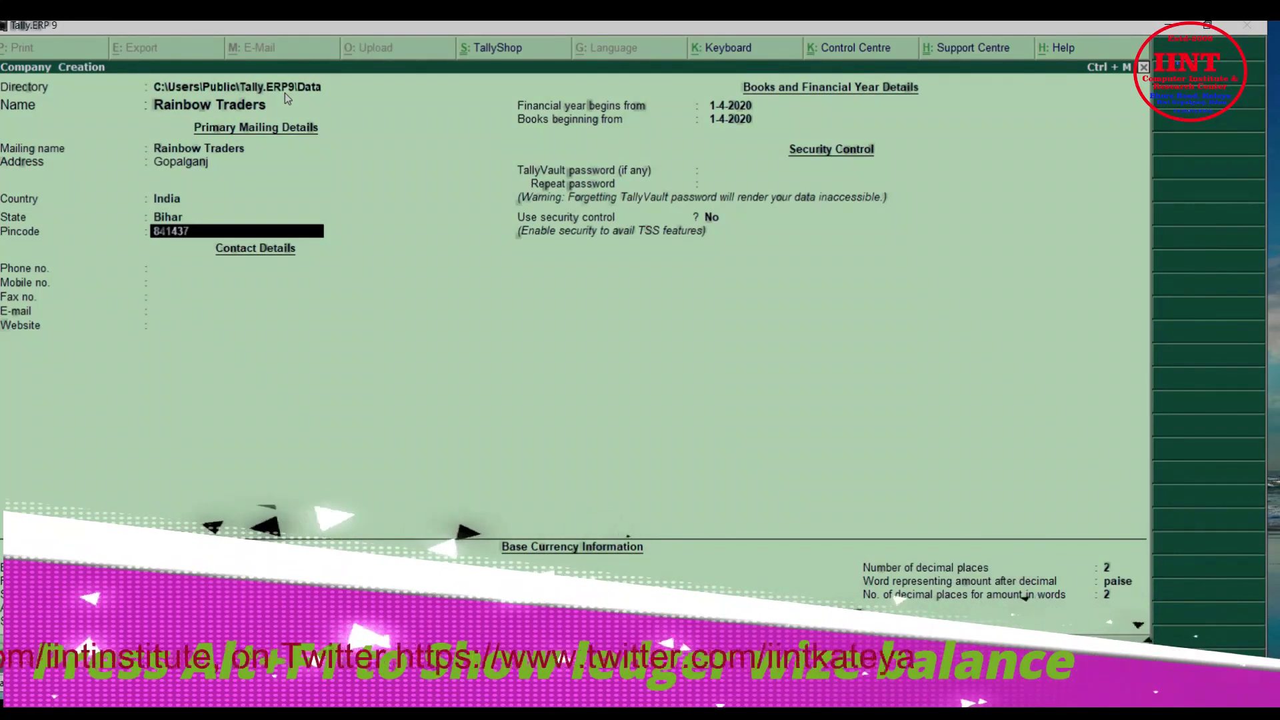
{"action": "key", "text": "Return"}
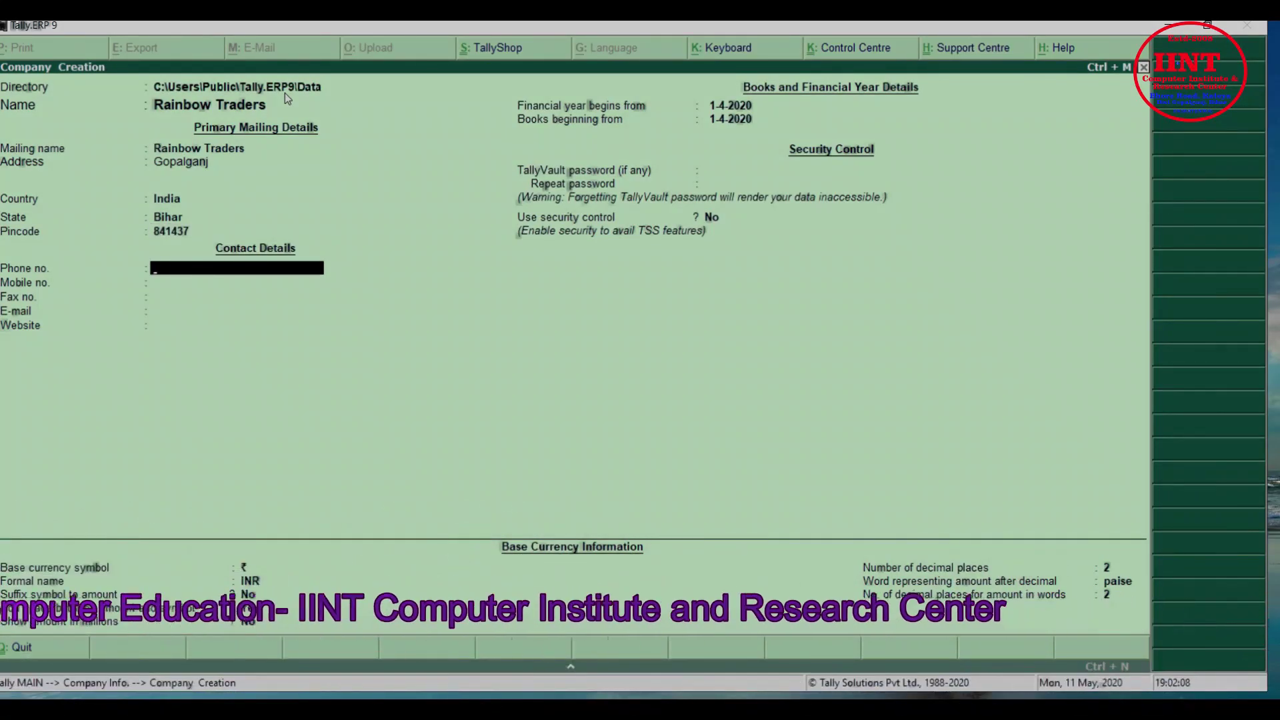
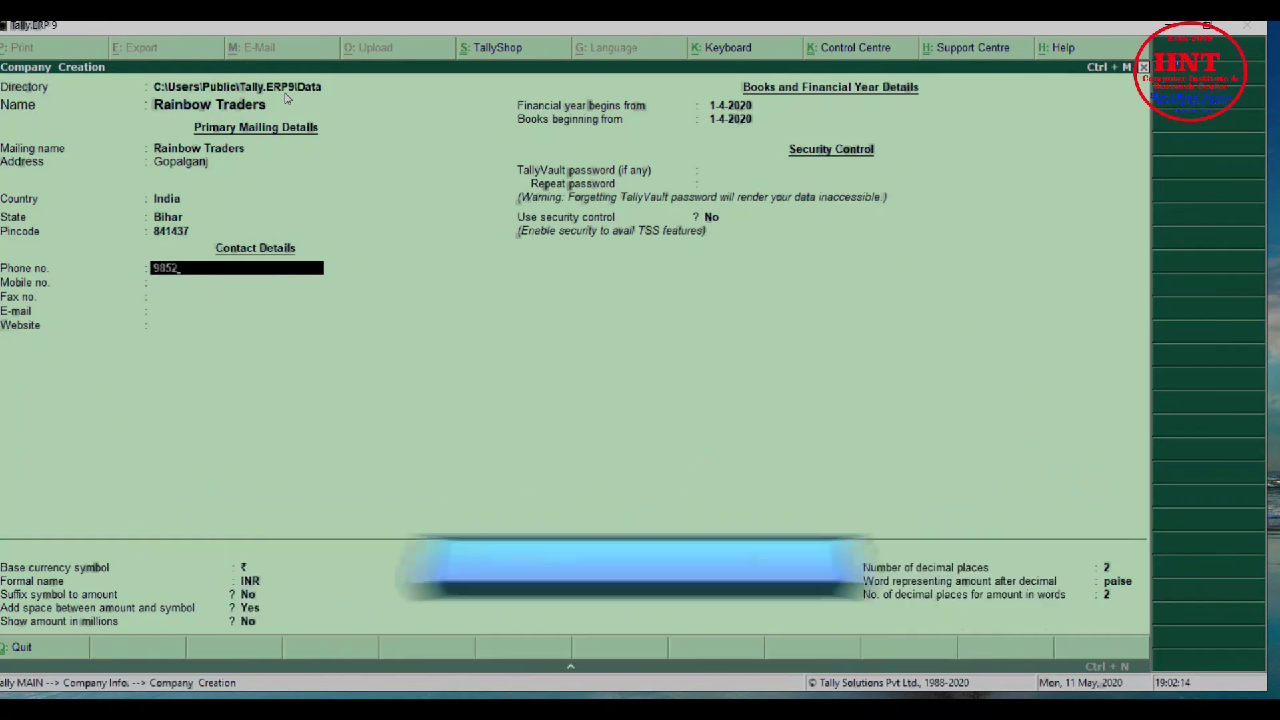
{"action": "key", "text": "Return"}
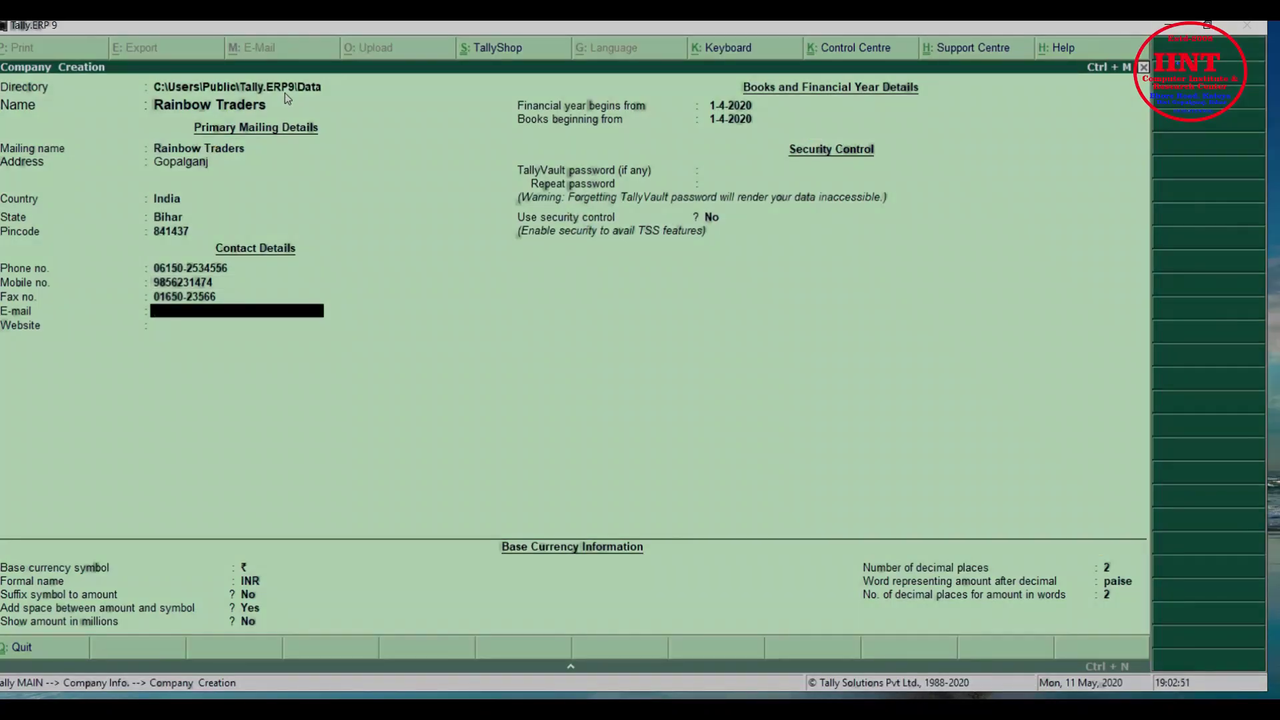
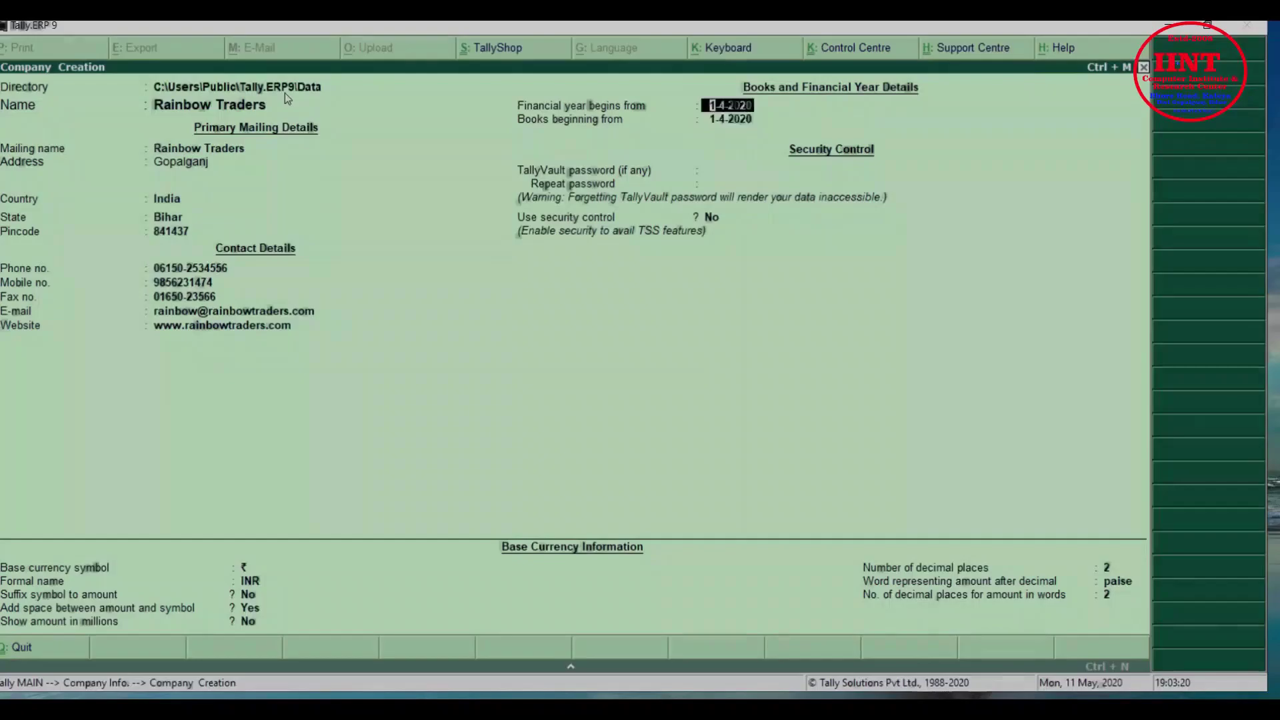
Make both the financial year and books beginning dates 1-4-2020
{"action": "key", "text": "Return"}
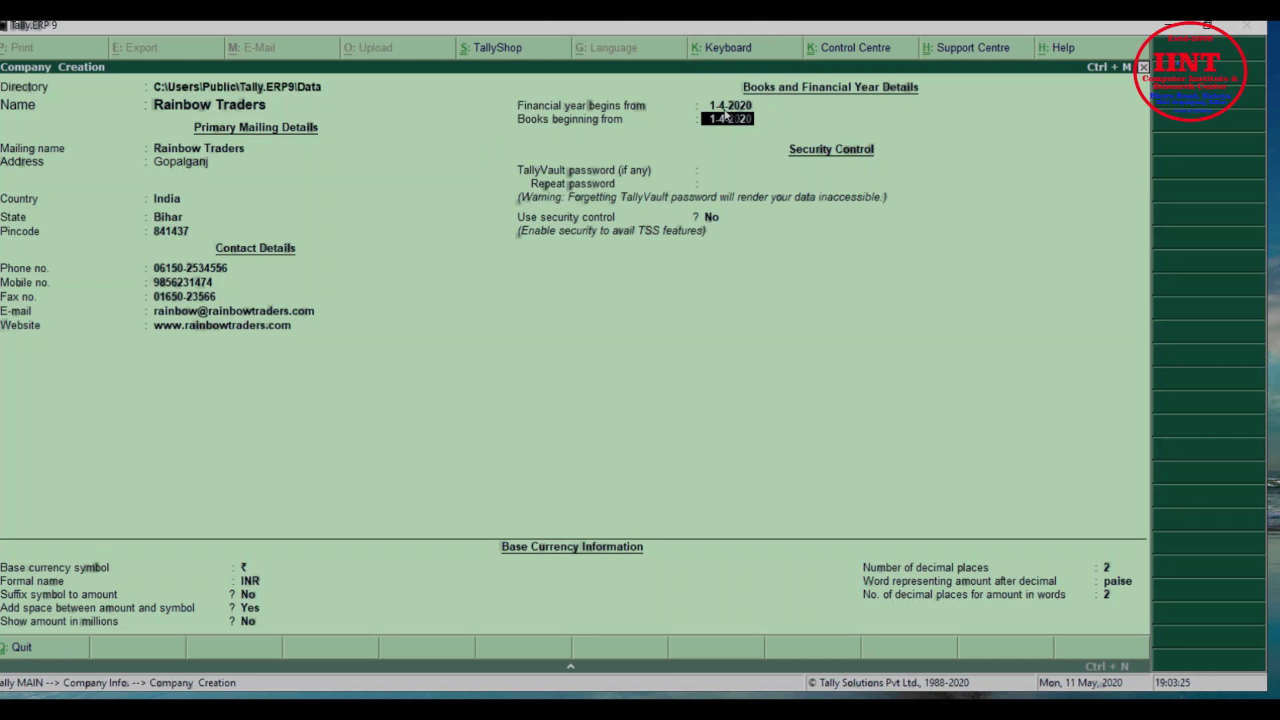
{"action": "key", "text": "Up"}
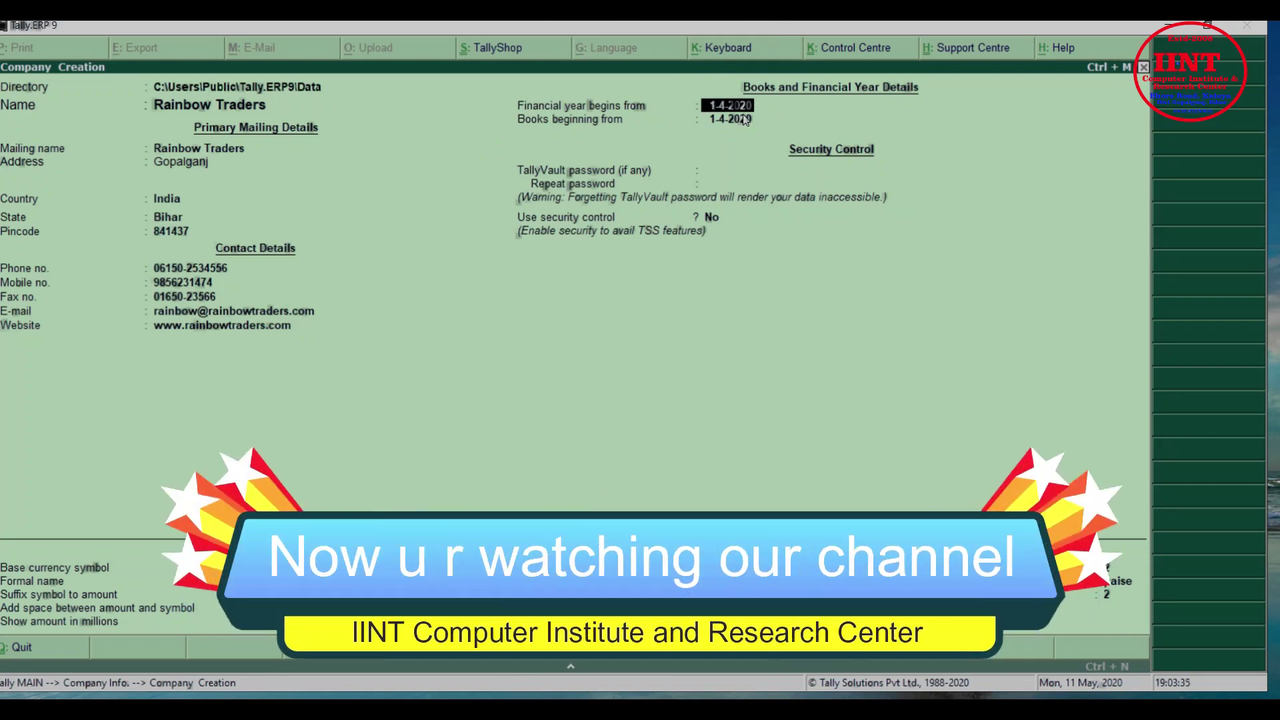
{"action": "key", "text": "Return"}
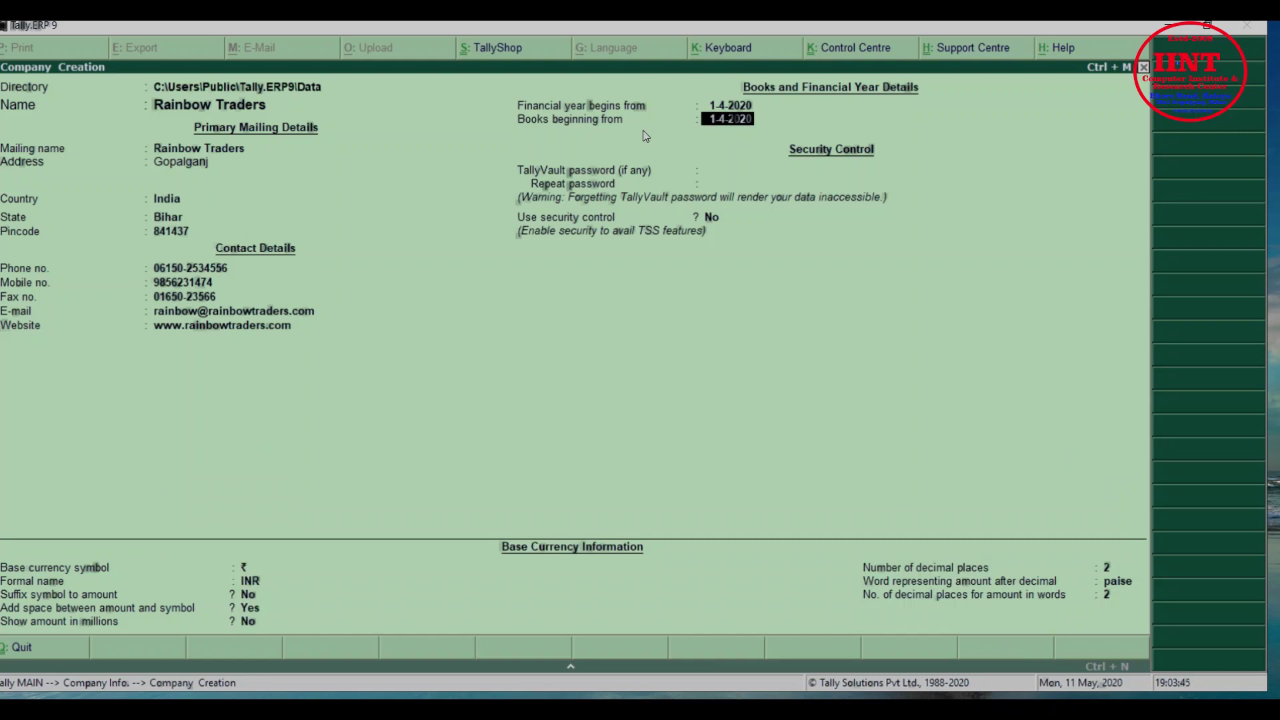
{"action": "key", "text": "Return"}
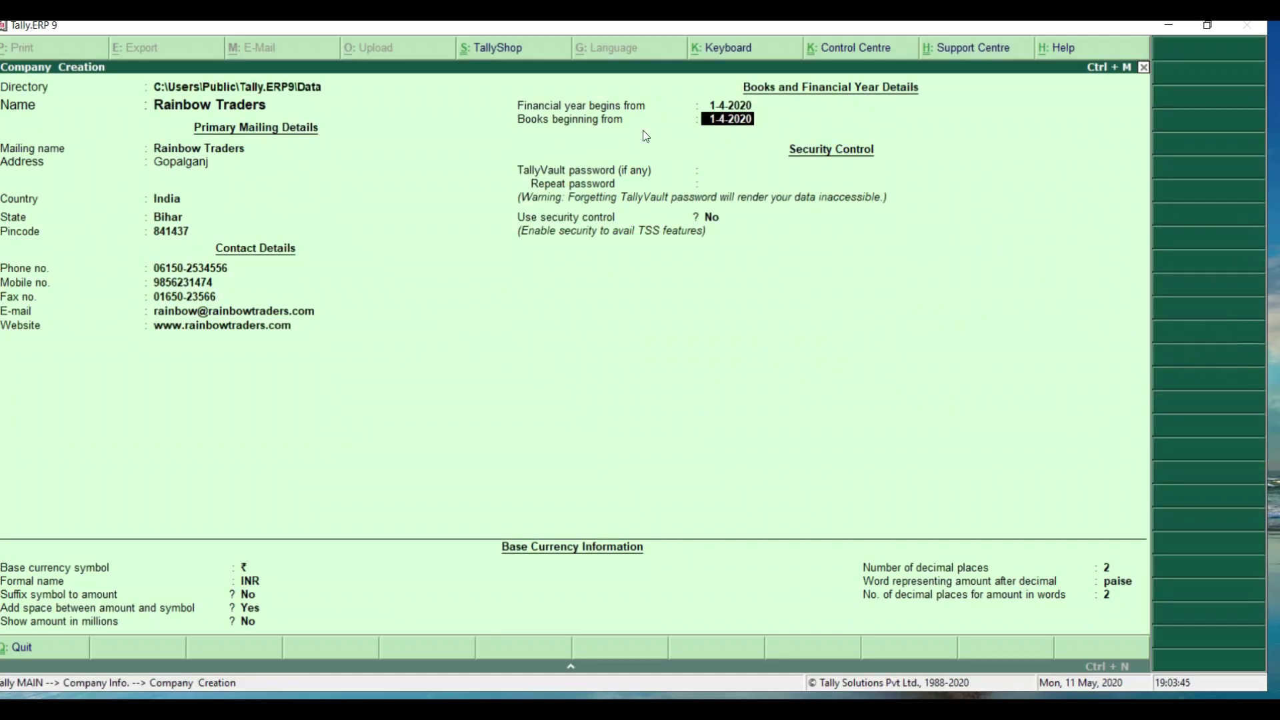
{"action": "key", "text": "Return"}
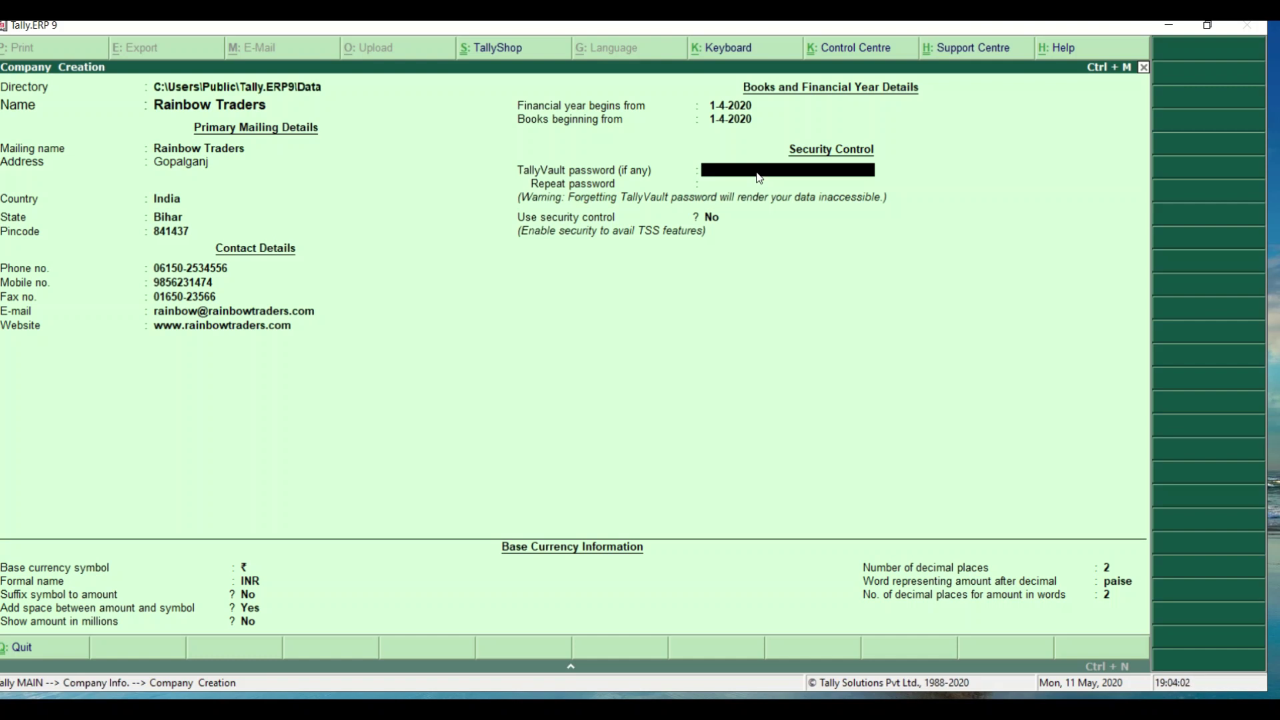
Skip TallyVault, turn on security control, and set the administrator name and password
{"action": "key", "text": "Return"}
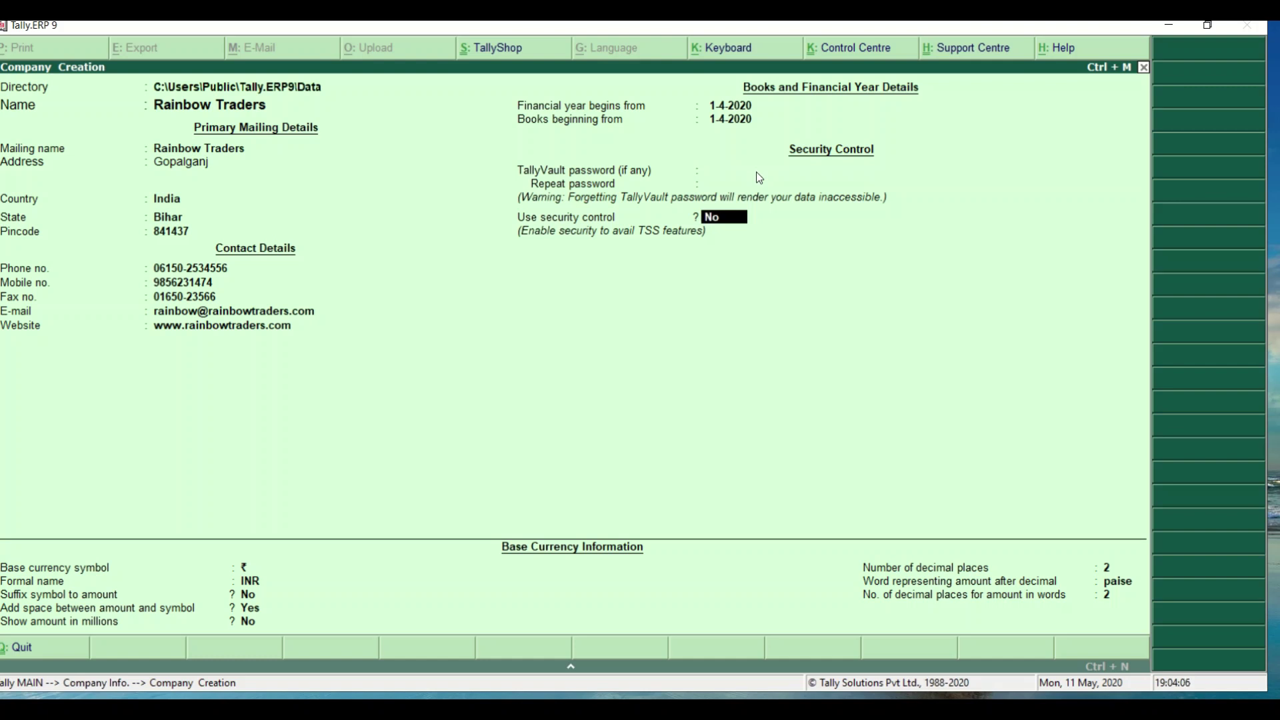
{"action": "key", "text": "y"}
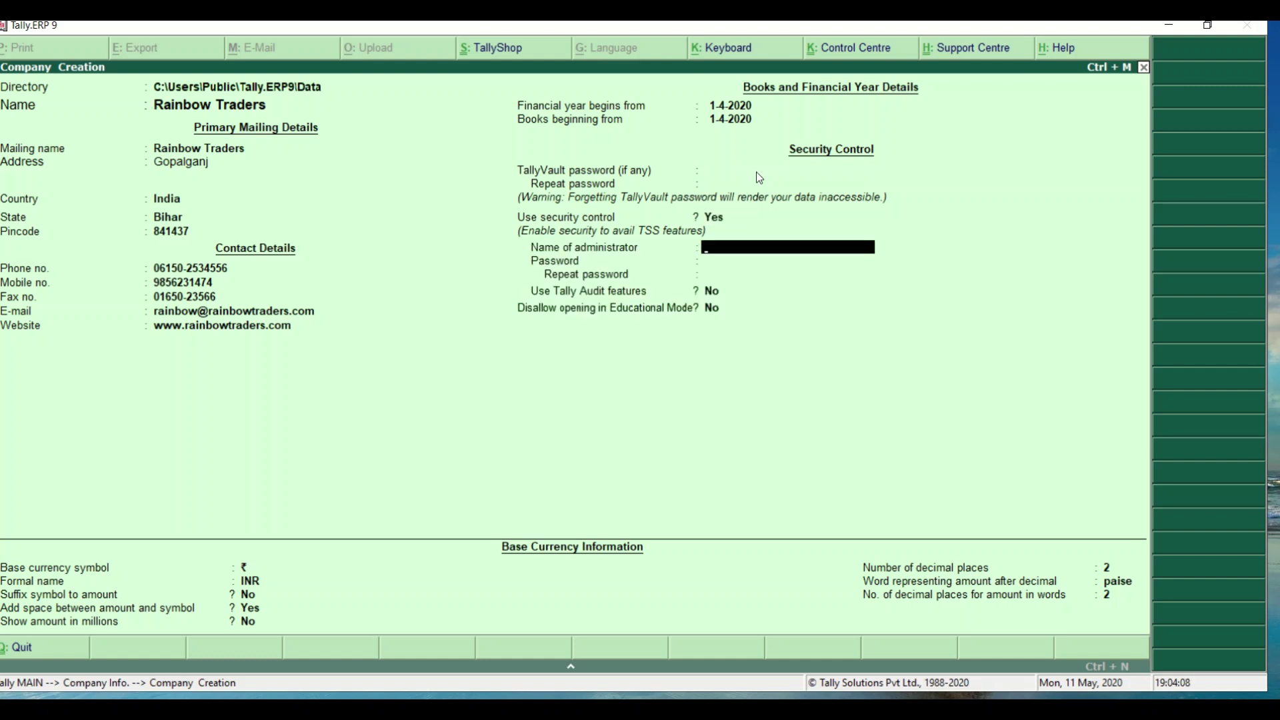
{"action": "type", "text": "iint"}
{"action": "key", "text": "Return"}
{"action": "type", "text": "****"}
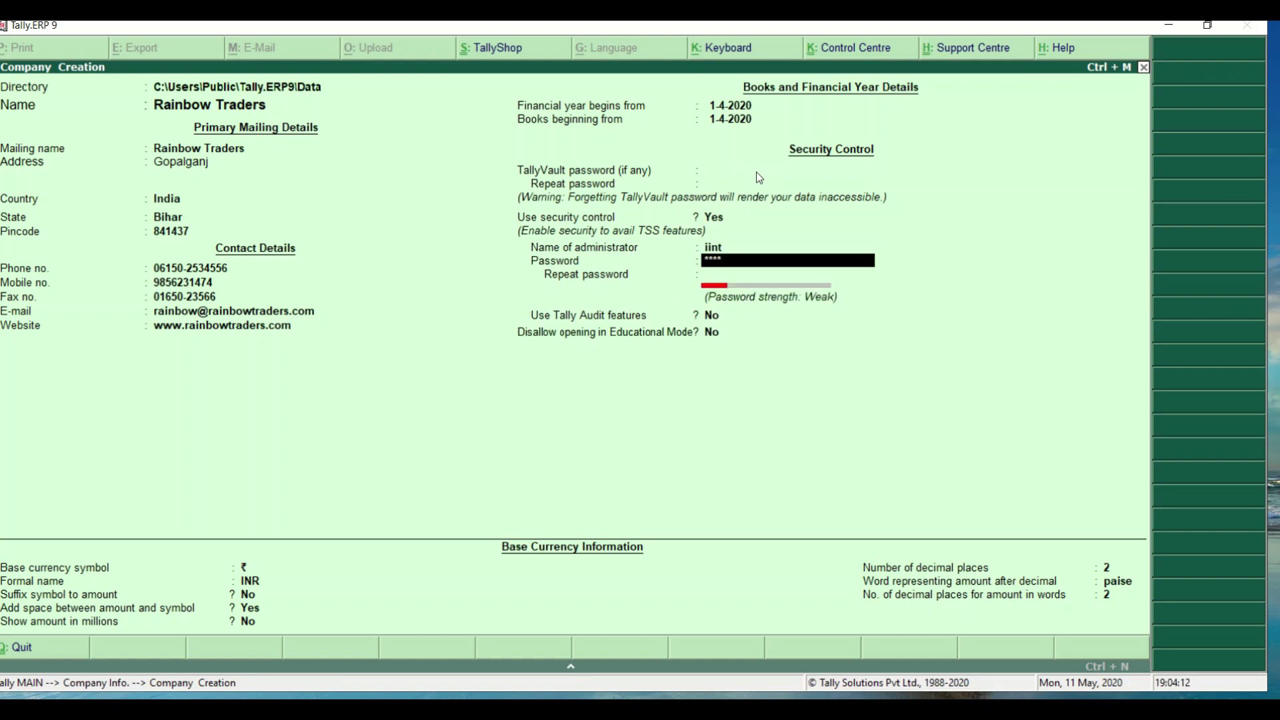
{"action": "key", "text": "Return"}
{"action": "type", "text": "****"}
{"action": "key", "text": "Return"}
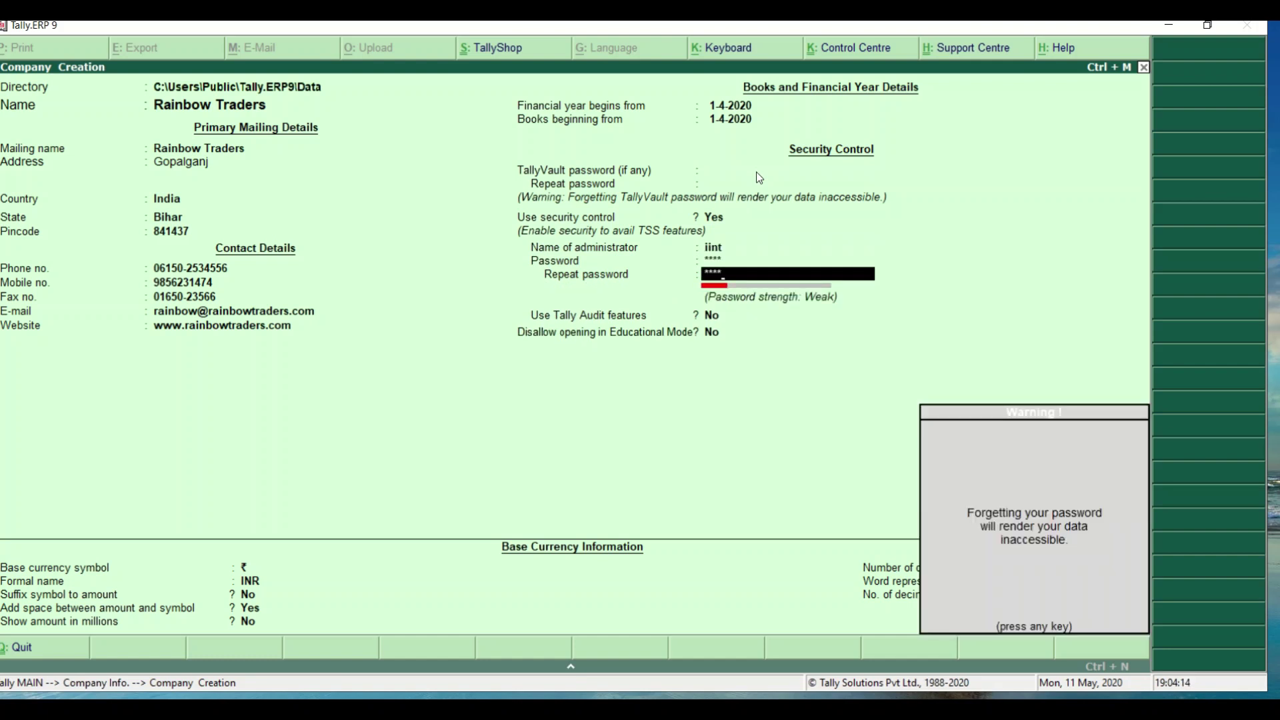
Dismiss the password warning and accept the Rainbow Traders company
{"action": "key", "text": "Return"}
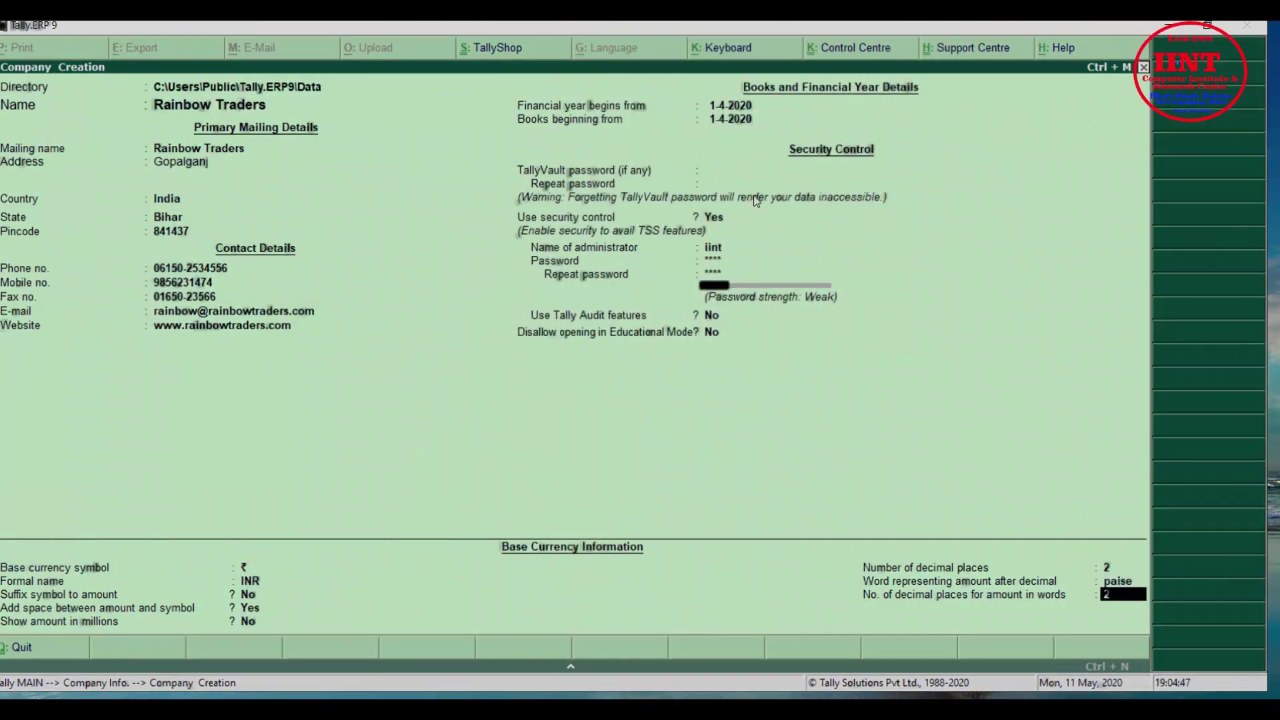
{"action": "key", "text": "Return"}
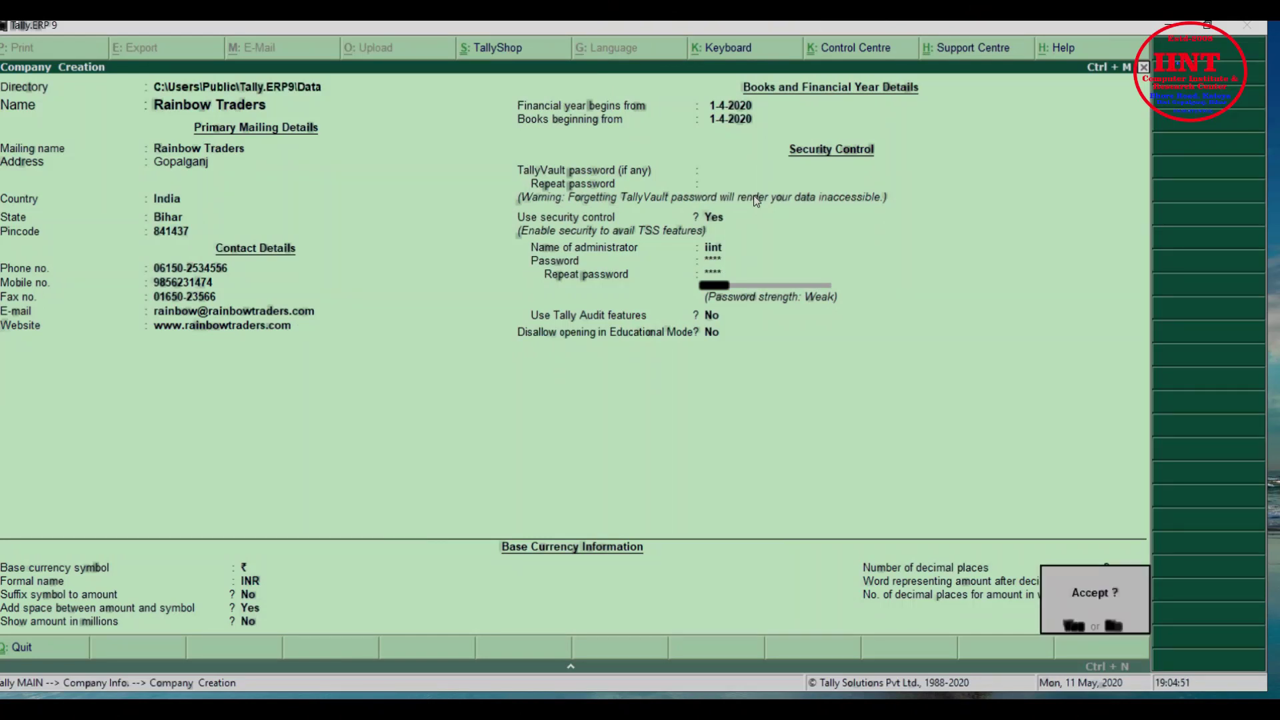
{"action": "key", "text": "Return"}
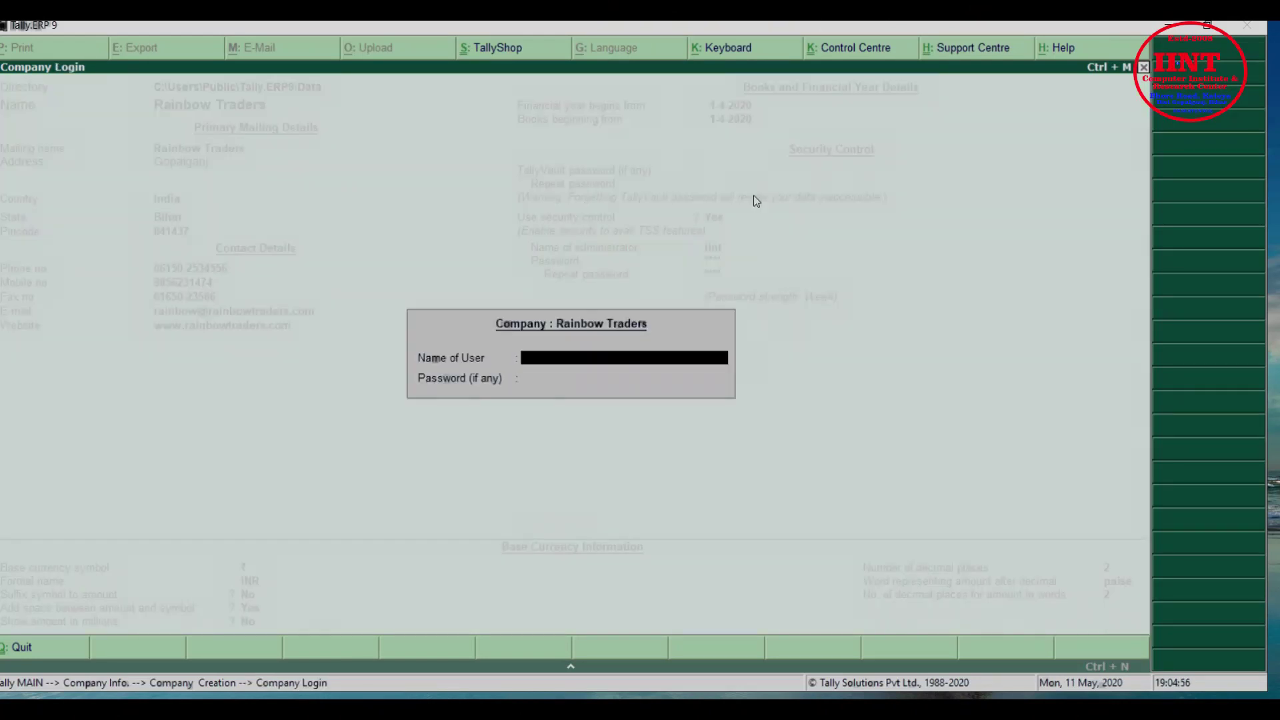
Log into Rainbow Traders with the administrator user name and password
{"action": "type", "text": "iint"}
{"action": "key", "text": "Return"}
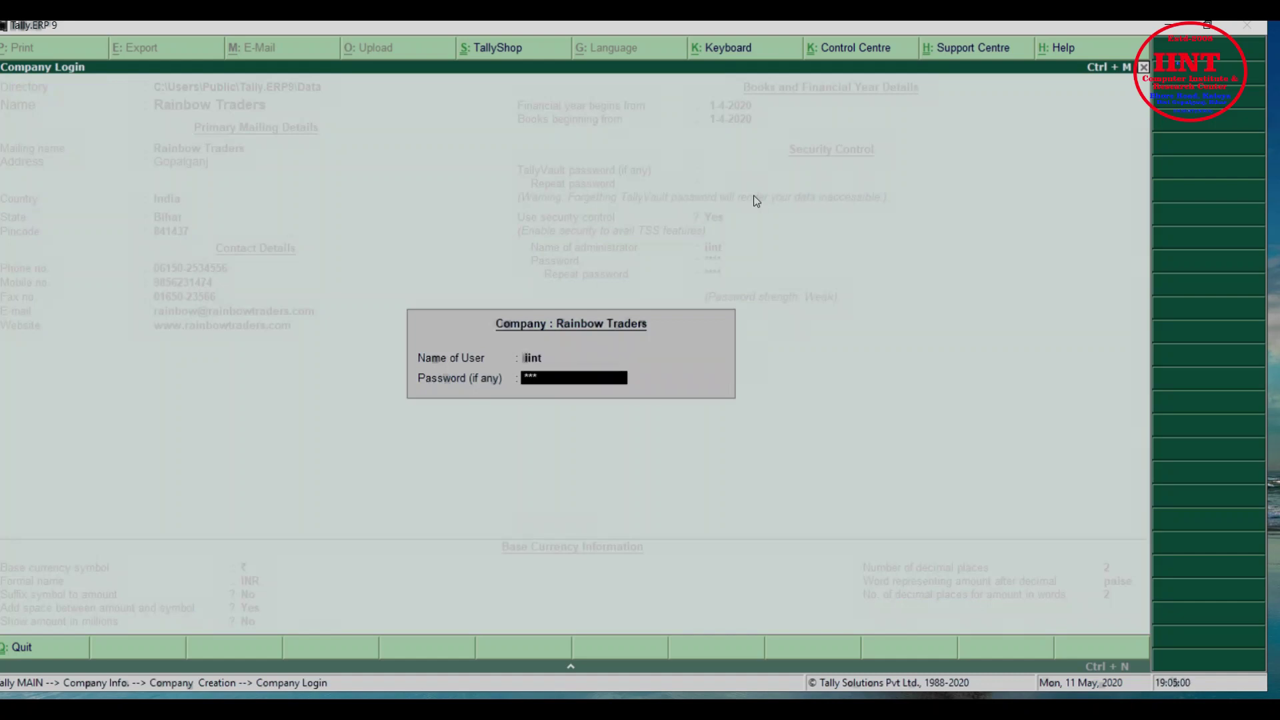
{"action": "key", "text": "Return"}
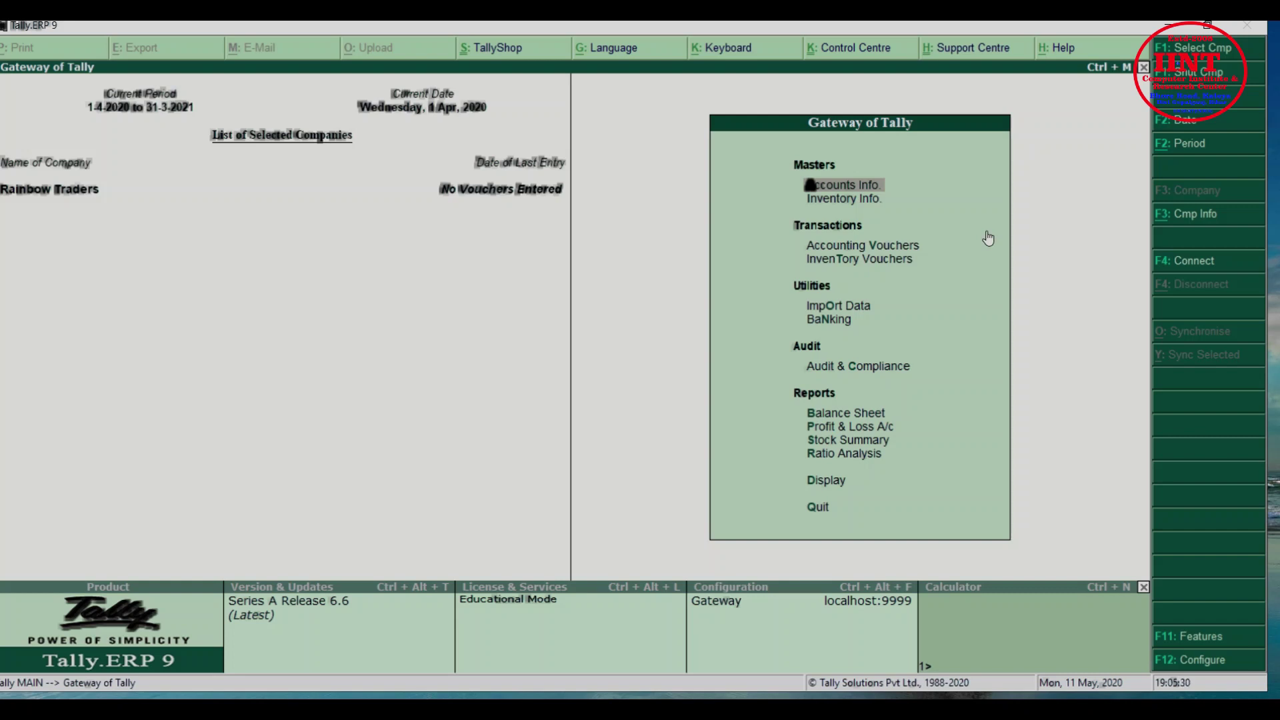
Display the list of existing ledgers from Accounts Info
{"action": "key", "text": "Down"}
{"action": "key", "text": "Down"}
{"action": "key", "text": "Up"}
{"action": "key", "text": "Up"}
{"action": "key", "text": "Return"}
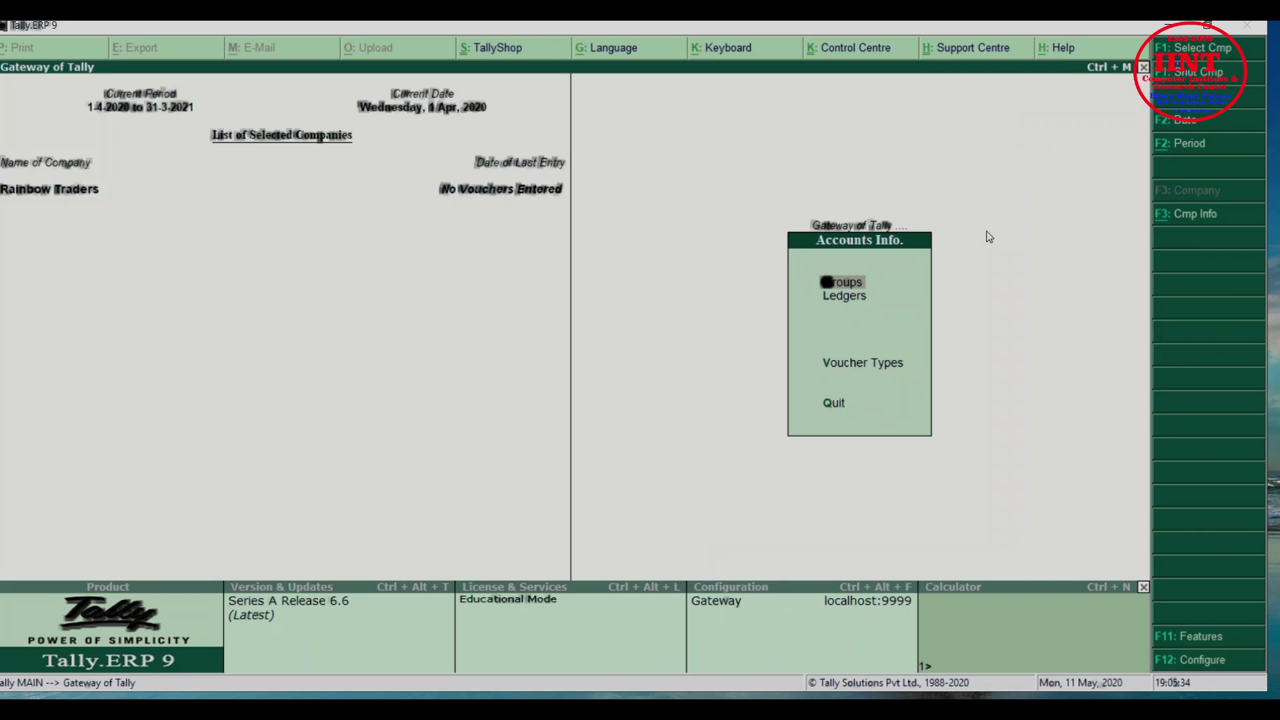
{"action": "key", "text": "Down"}
{"action": "key", "text": "Return"}
{"action": "key", "text": "Down"}
{"action": "key", "text": "Down"}
{"action": "key", "text": "Up"}
{"action": "key", "text": "Return"}
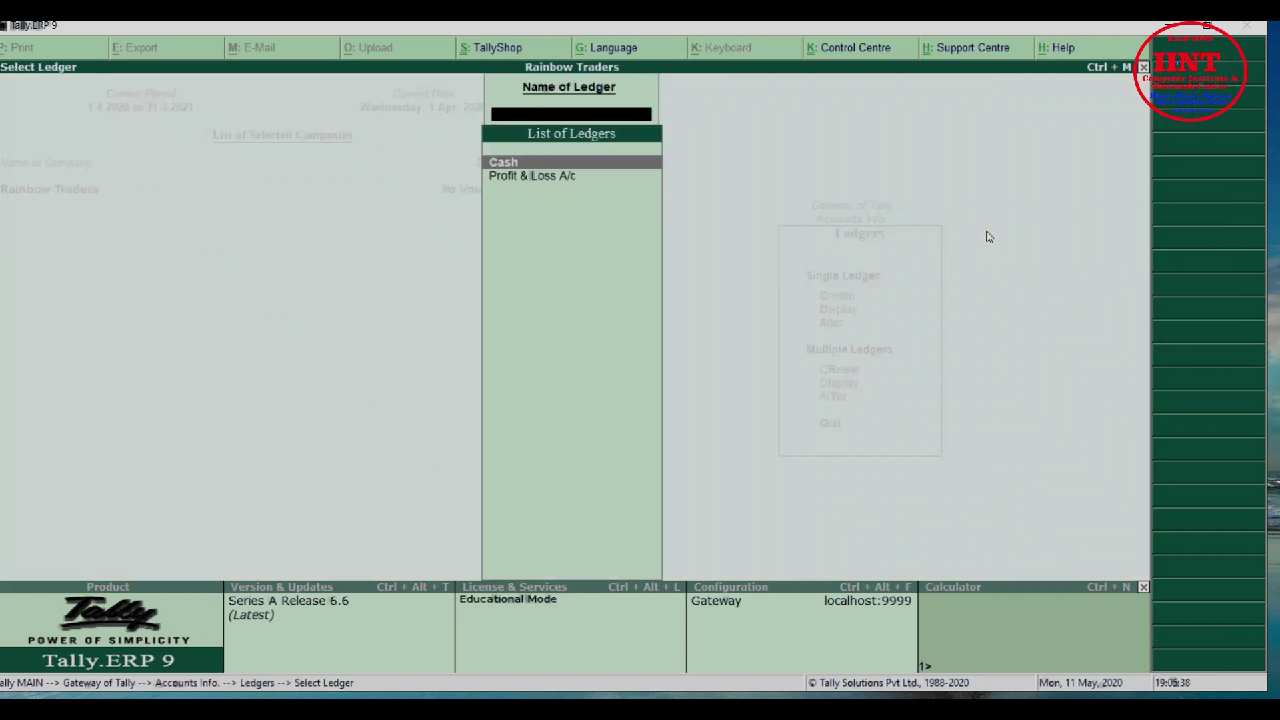
{"action": "key", "text": "Escape"}
{"action": "key", "text": "Escape"}
Review the group list, then start a new ledger via Ledgers > Create
{"action": "key", "text": "Return"}
{"action": "key", "text": "Return"}
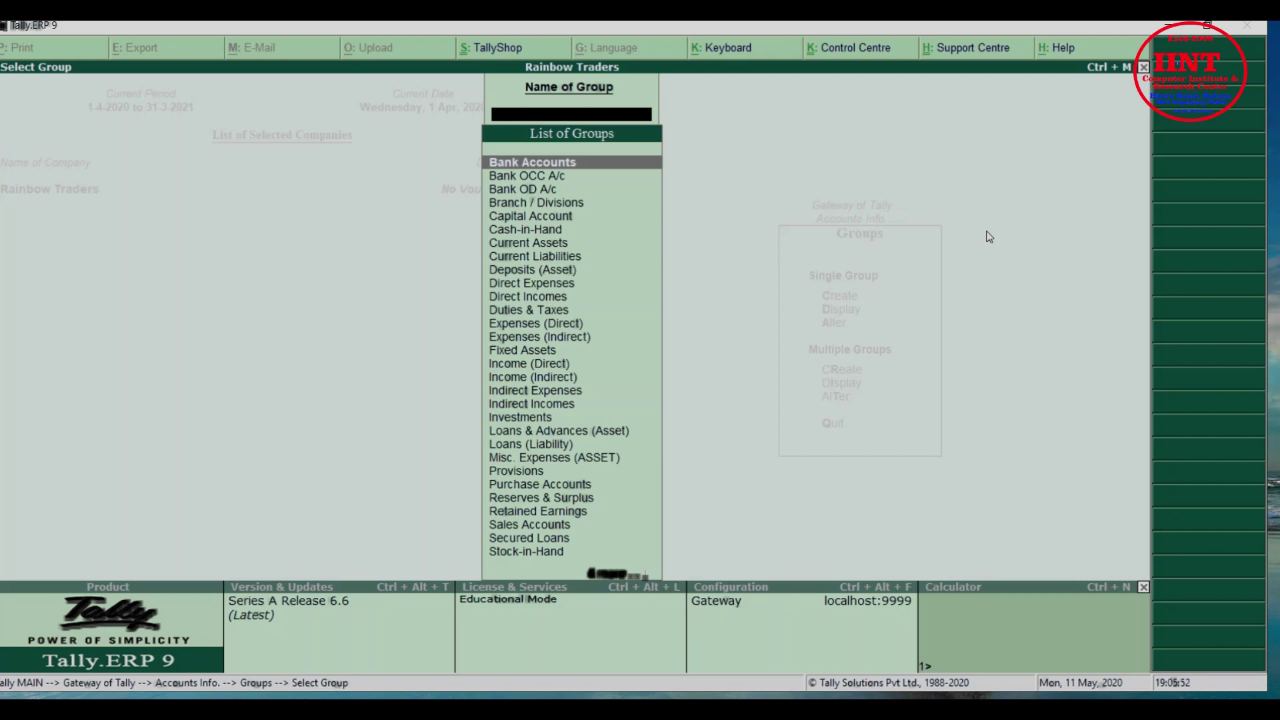
{"action": "key", "text": "Escape"}
{"action": "key", "text": "Escape"}
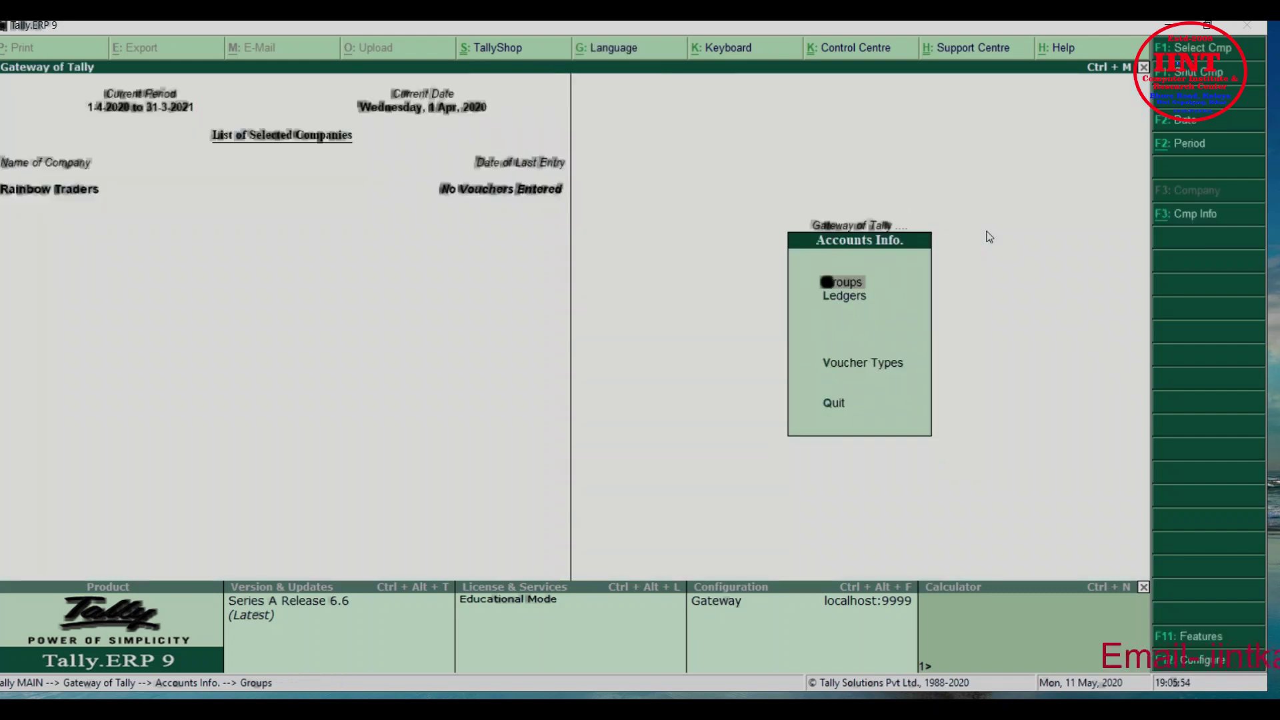
{"action": "key", "text": "Down"}
{"action": "key", "text": "Return"}
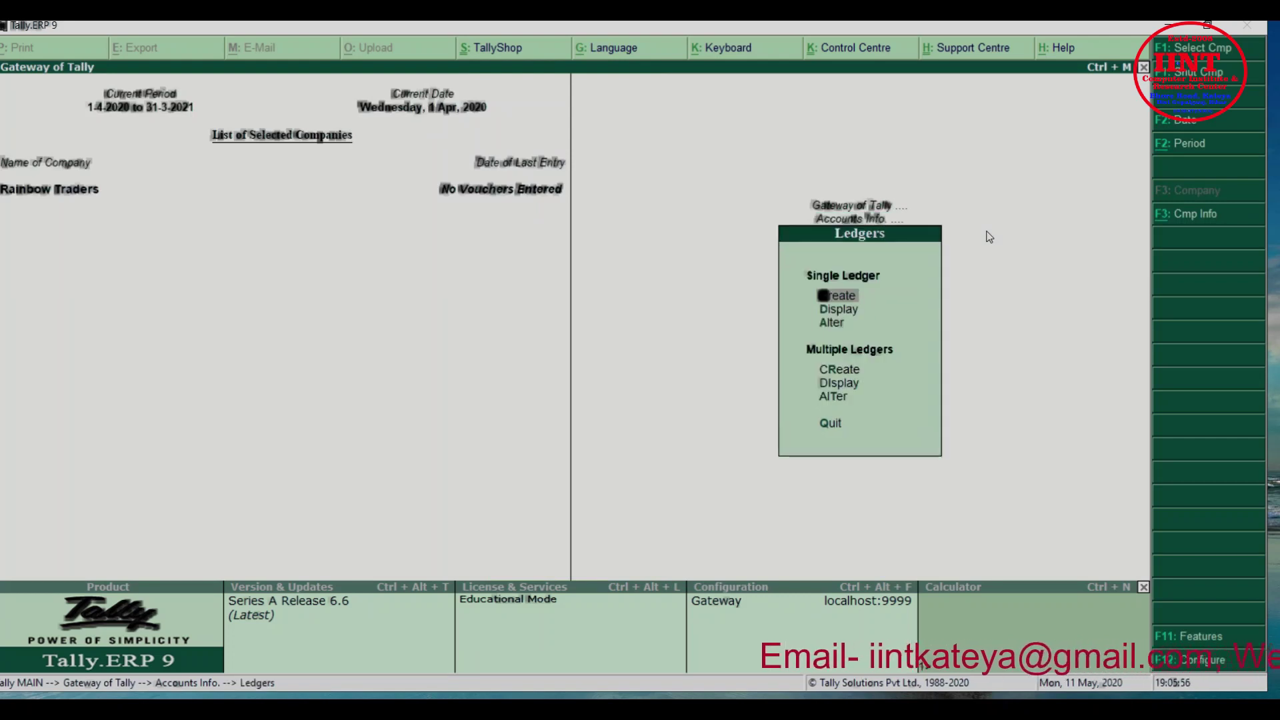
{"action": "key", "text": "Return"}
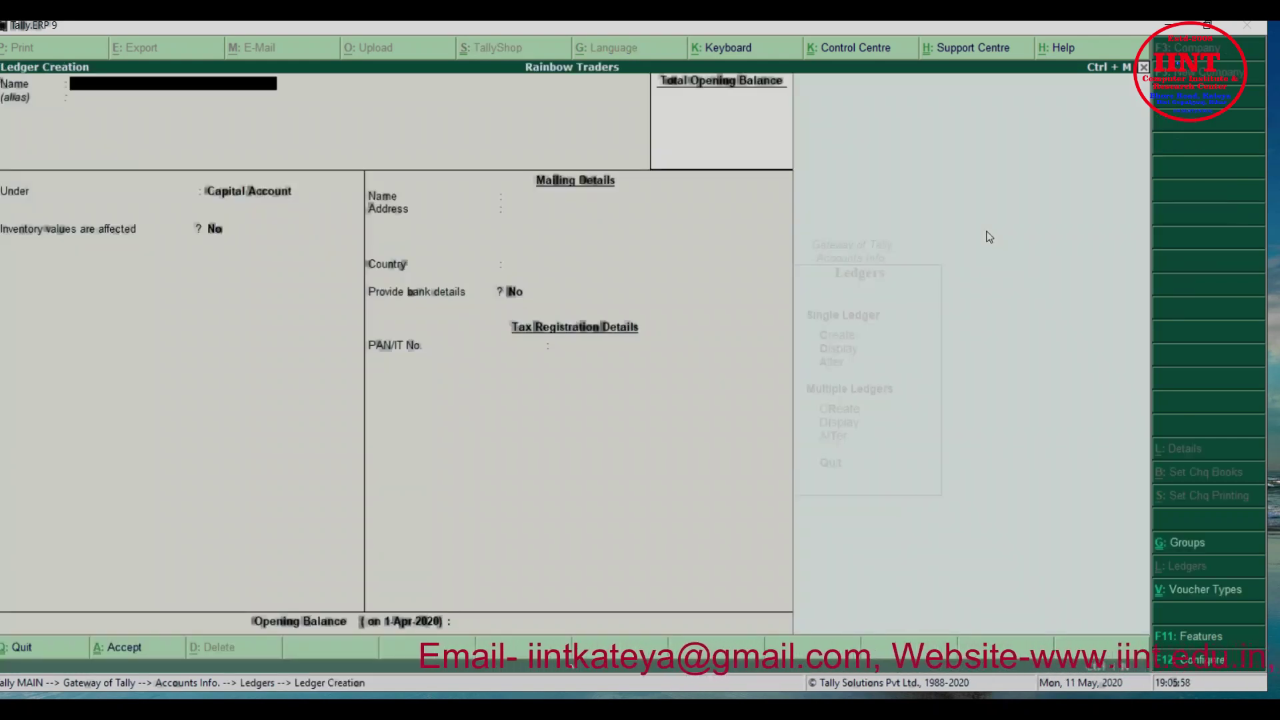
Save a 'Capital Account' ledger in the Capital Account group, mailing name 'Rainbow Traders'
{"action": "type", "text": "Capital Accoun"}
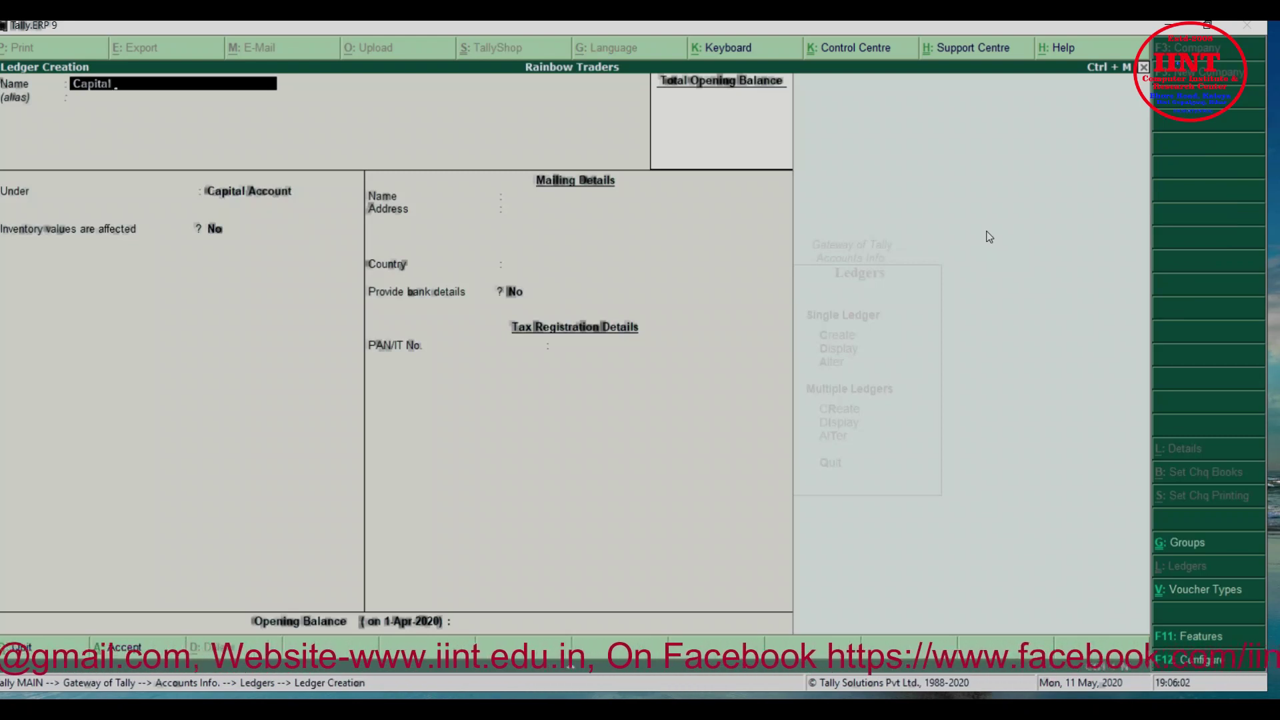
{"action": "type", "text": "t"}
{"action": "key", "text": "Return"}
{"action": "key", "text": "Return"}
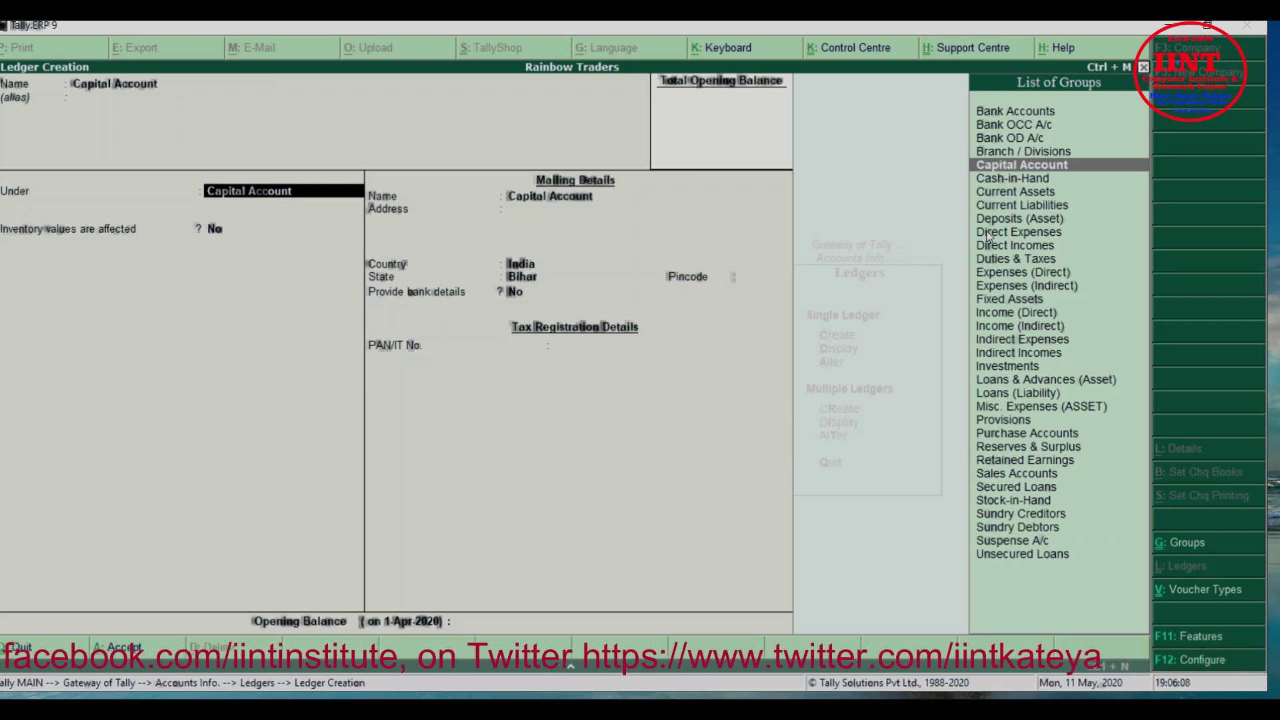
{"action": "key", "text": "Return"}
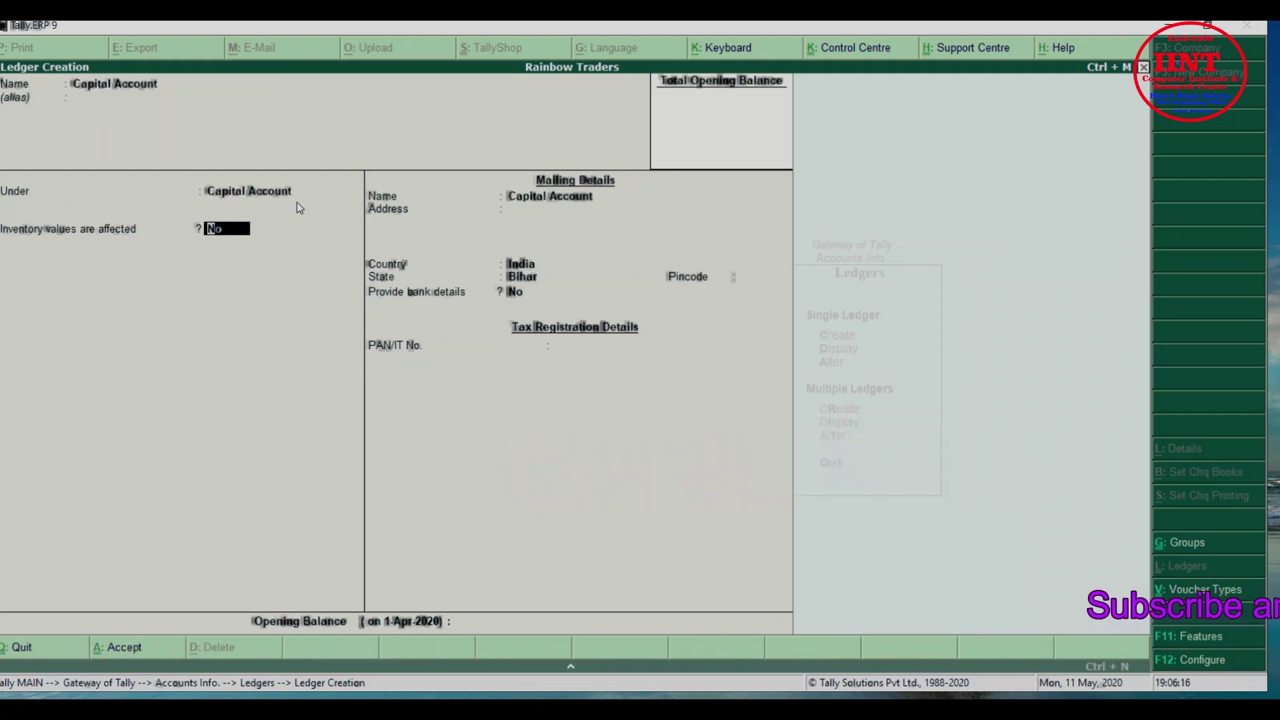
{"action": "key", "text": "Return"}
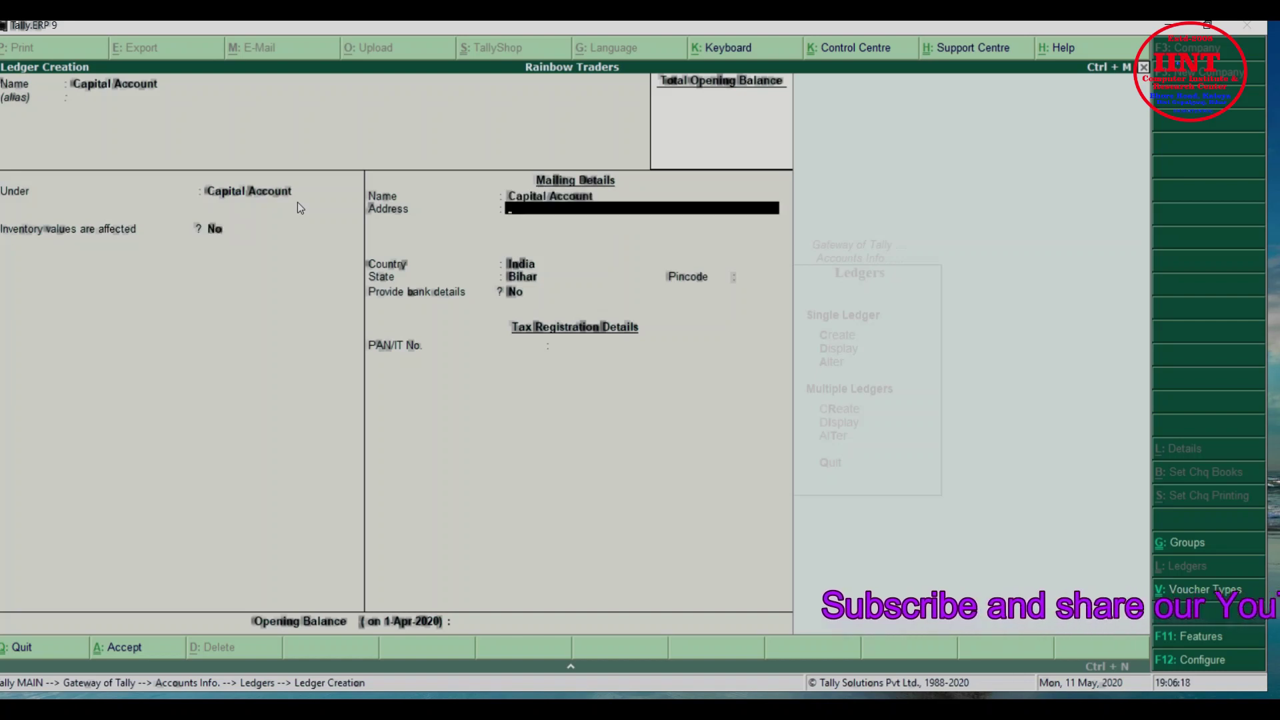
{"action": "key", "text": "BackSpace"}
{"action": "type", "text": "R"}
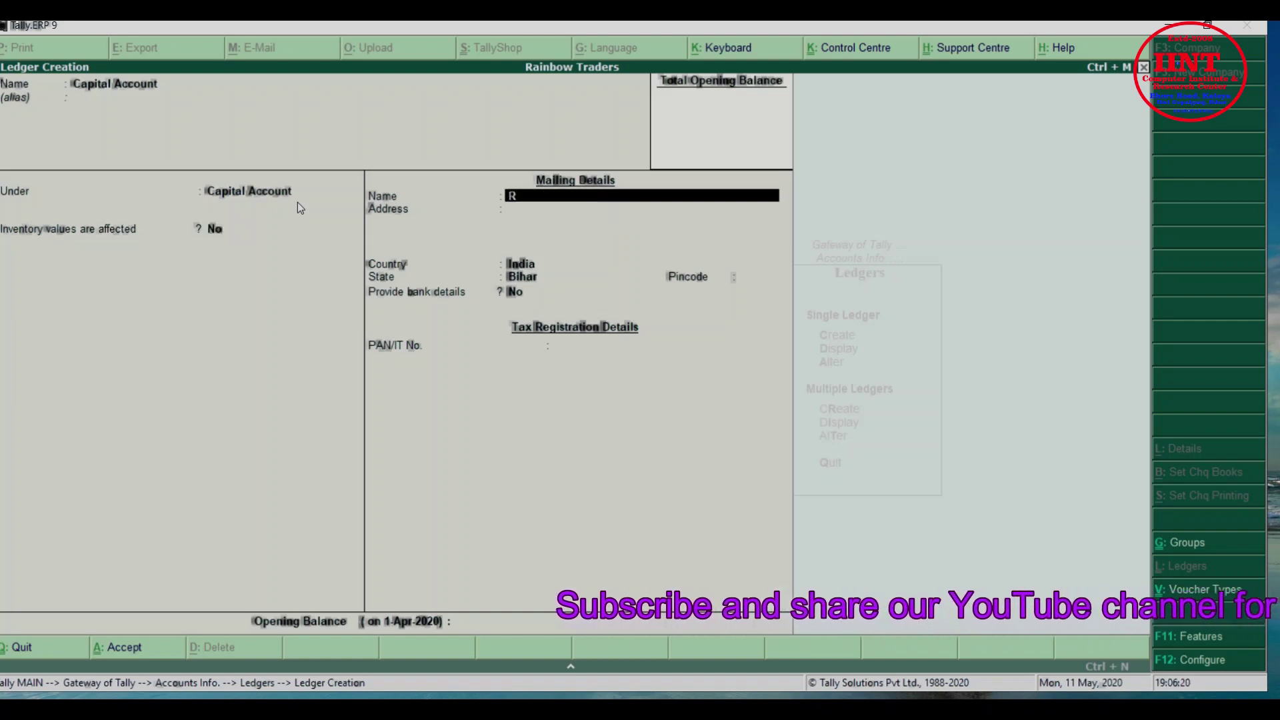
{"action": "type", "text": "ainbow"}
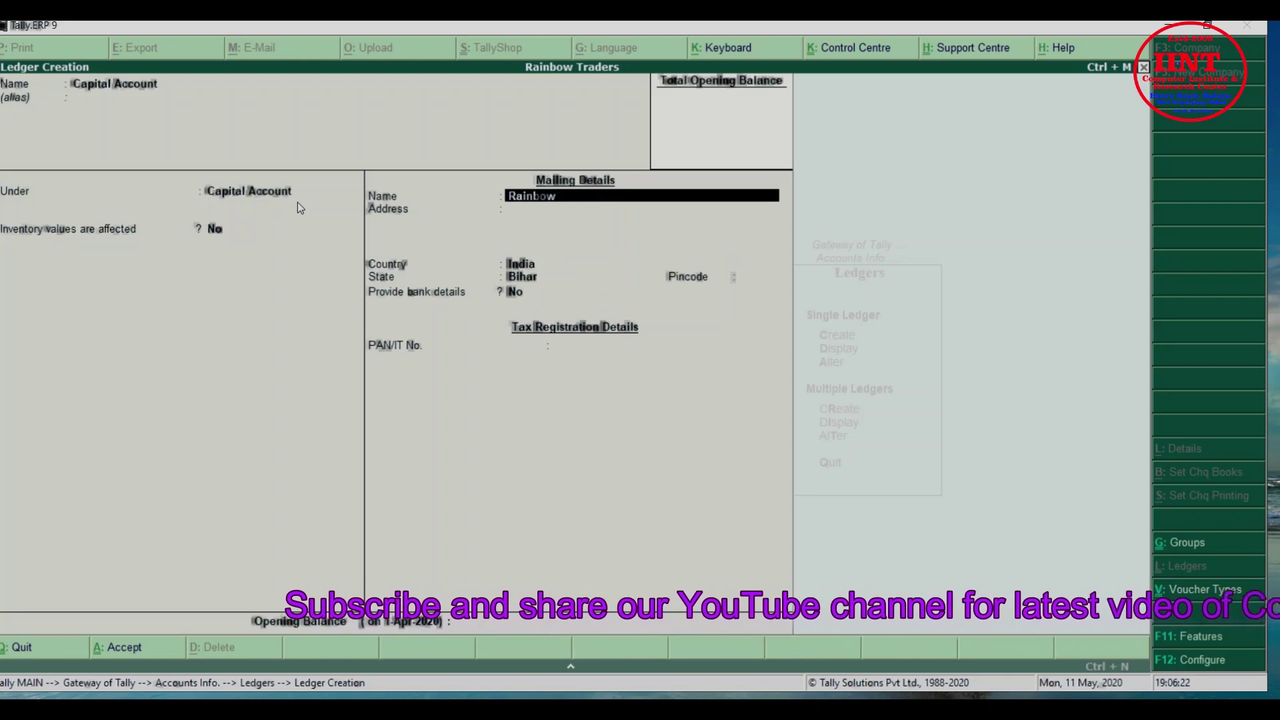
{"action": "type", "text": " Traders"}
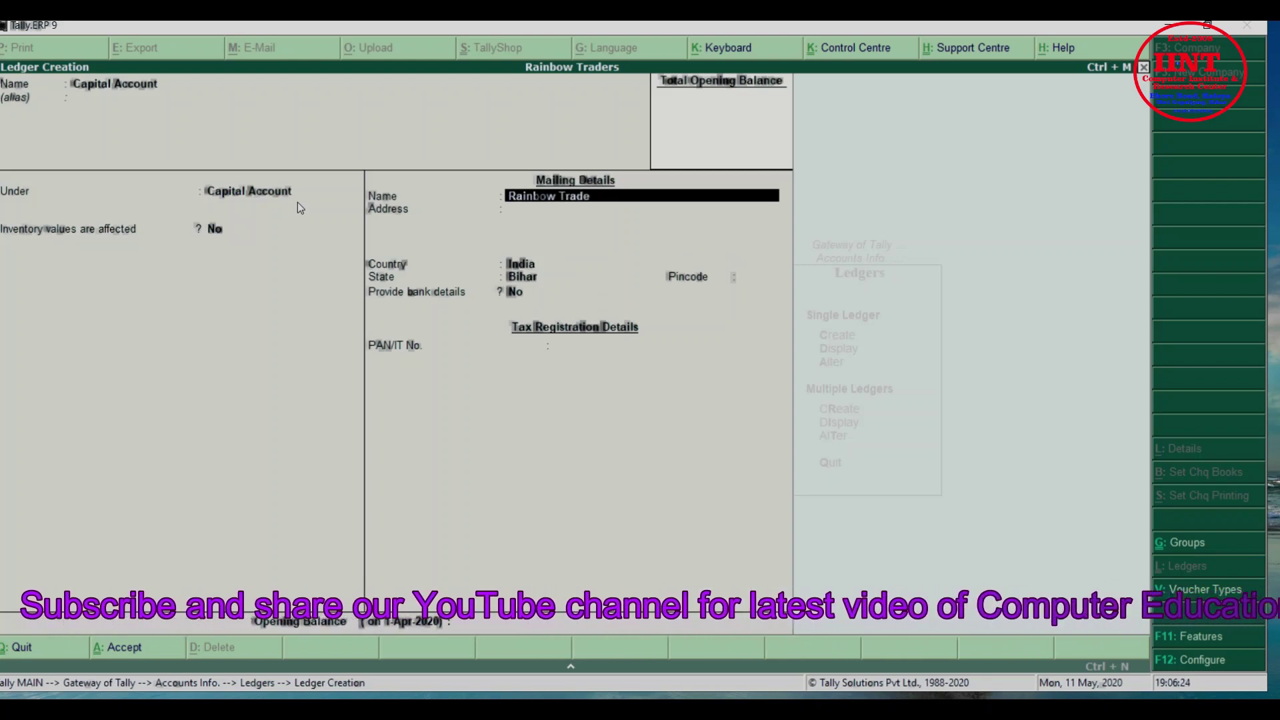
{"action": "key", "text": "Return"}
{"action": "key", "text": "Return"}
{"action": "key", "text": "Return"}
{"action": "key", "text": "Return"}
{"action": "key", "text": "Return"}
{"action": "key", "text": "Return"}
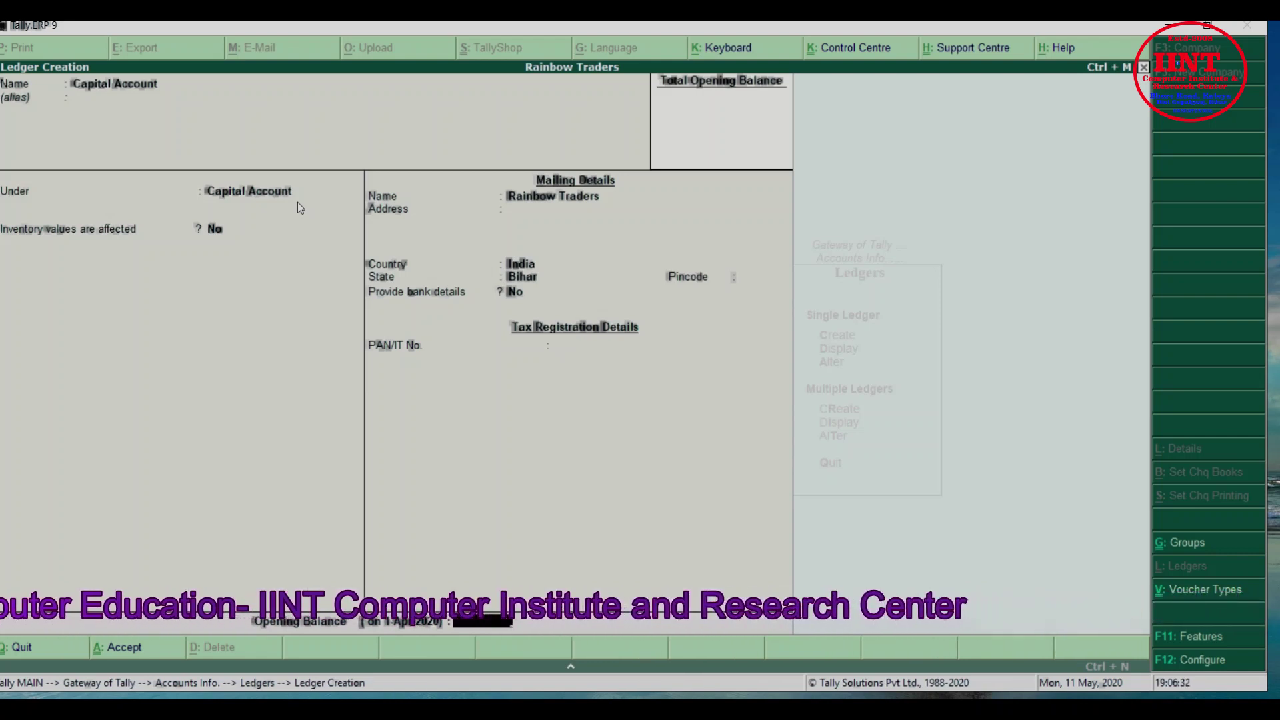
{"action": "key", "text": "Return"}
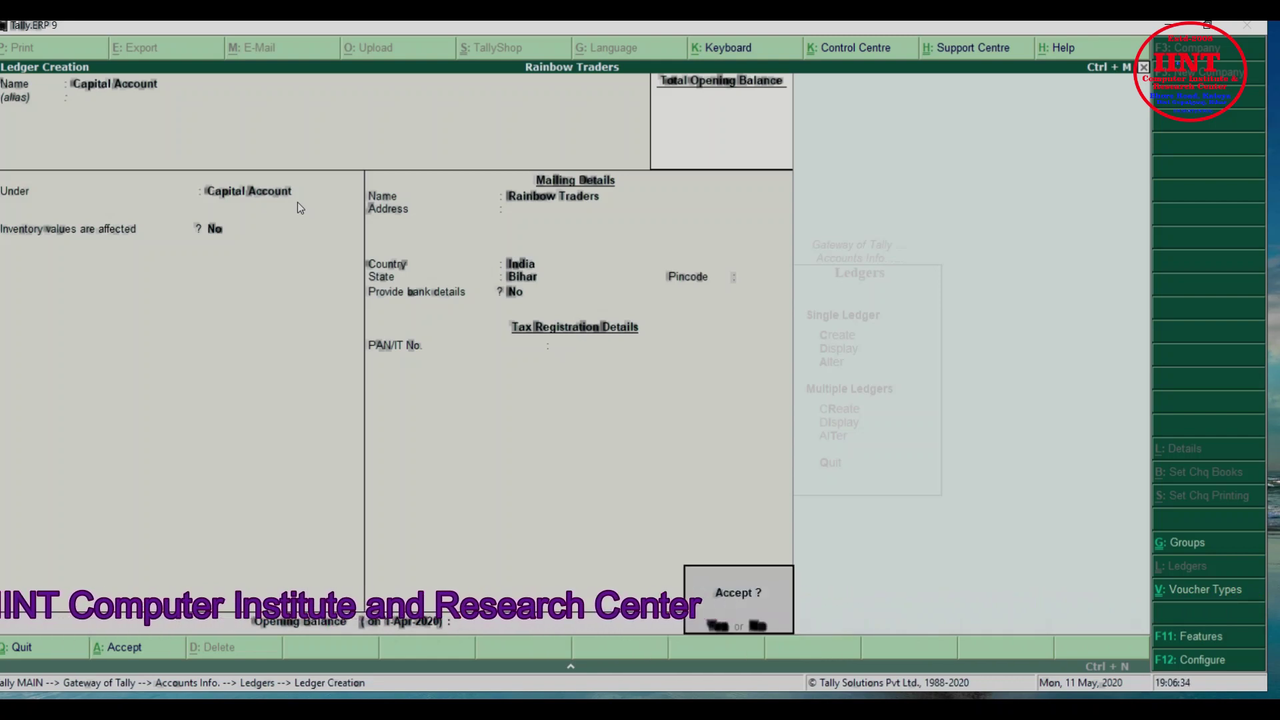
{"action": "key", "text": "Return"}
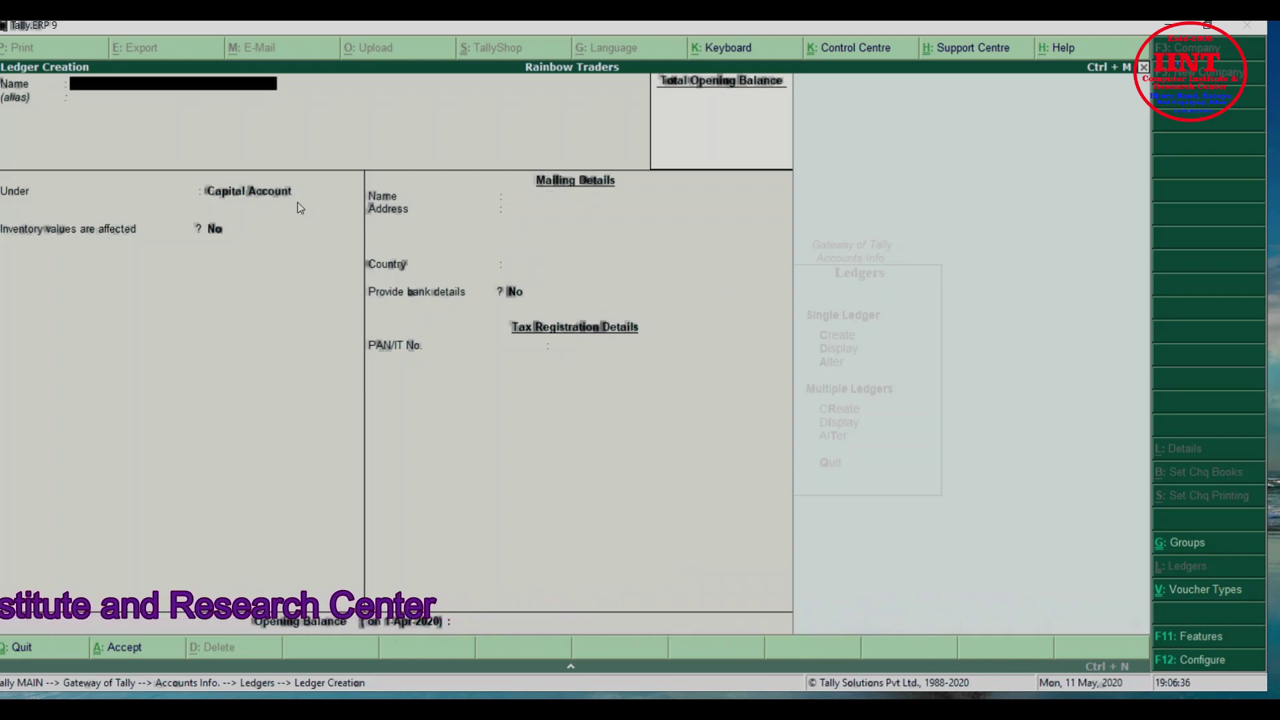
Save 'Purchase Account' under Purchase Accounts, inventory affected, ledger type Not Applicable
{"action": "type", "text": "Purchase Account"}
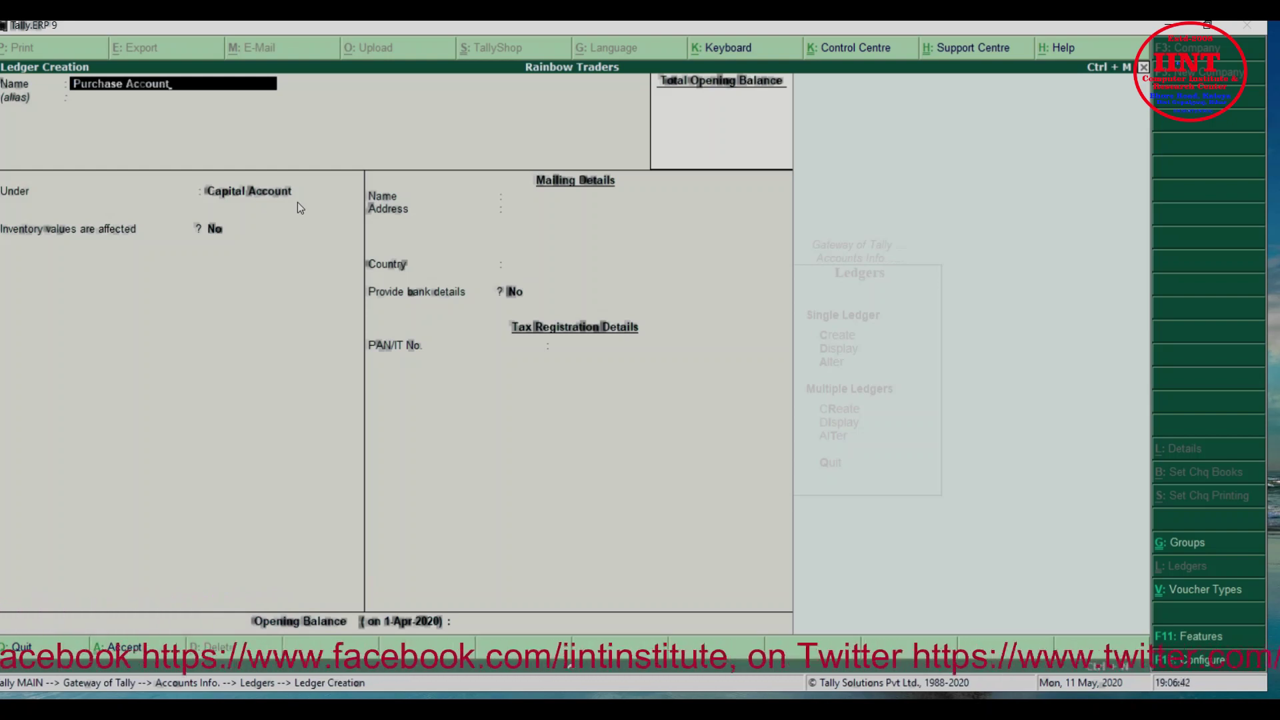
{"action": "key", "text": "Return"}
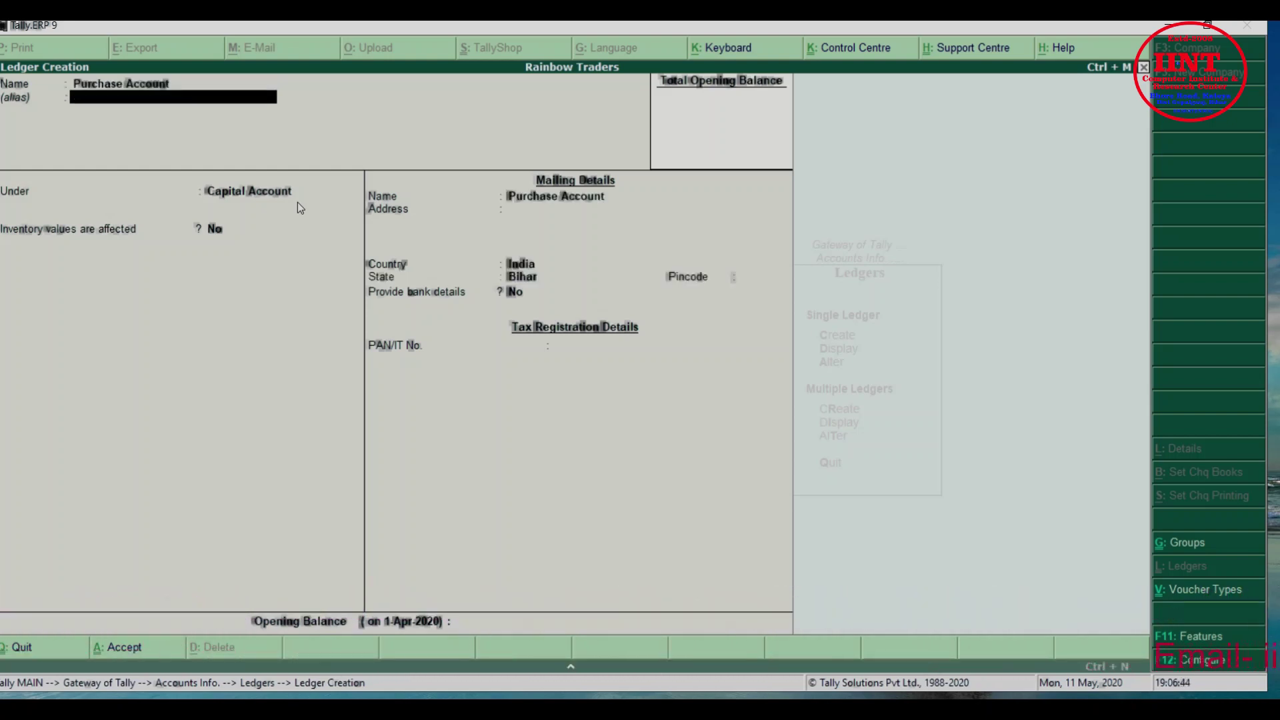
{"action": "key", "text": "Return"}
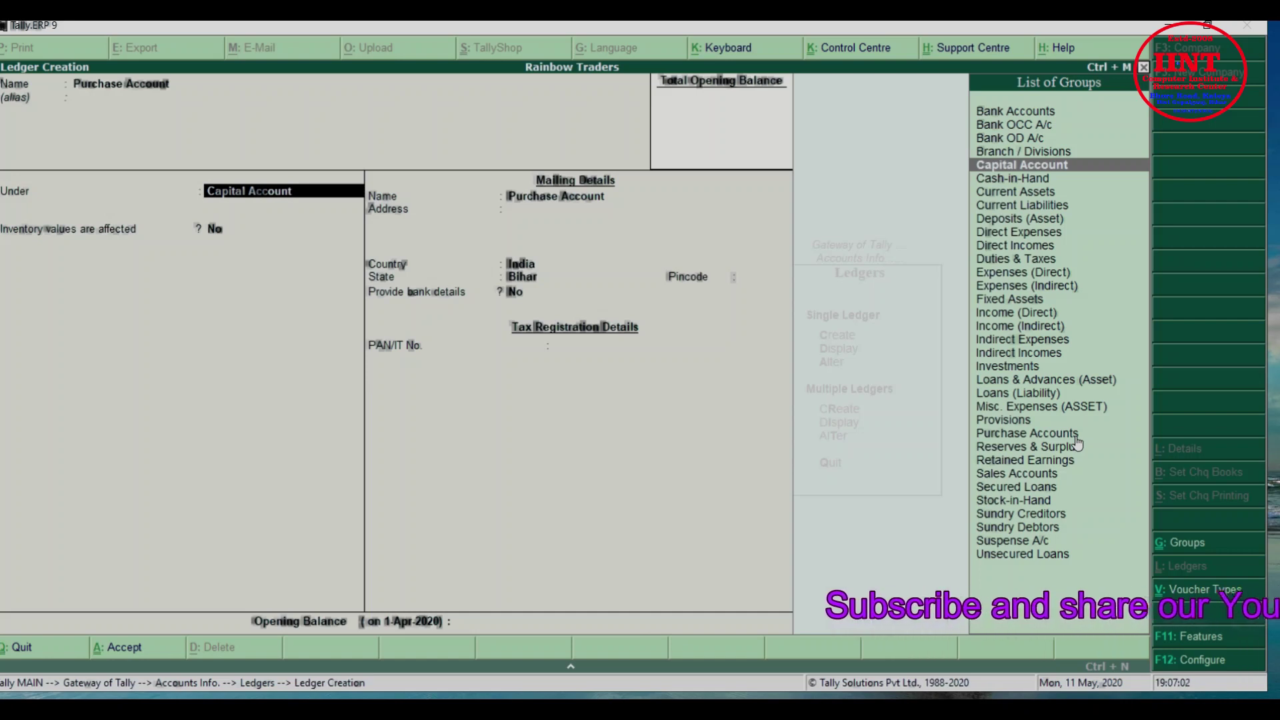
{"action": "type", "text": "Pur"}
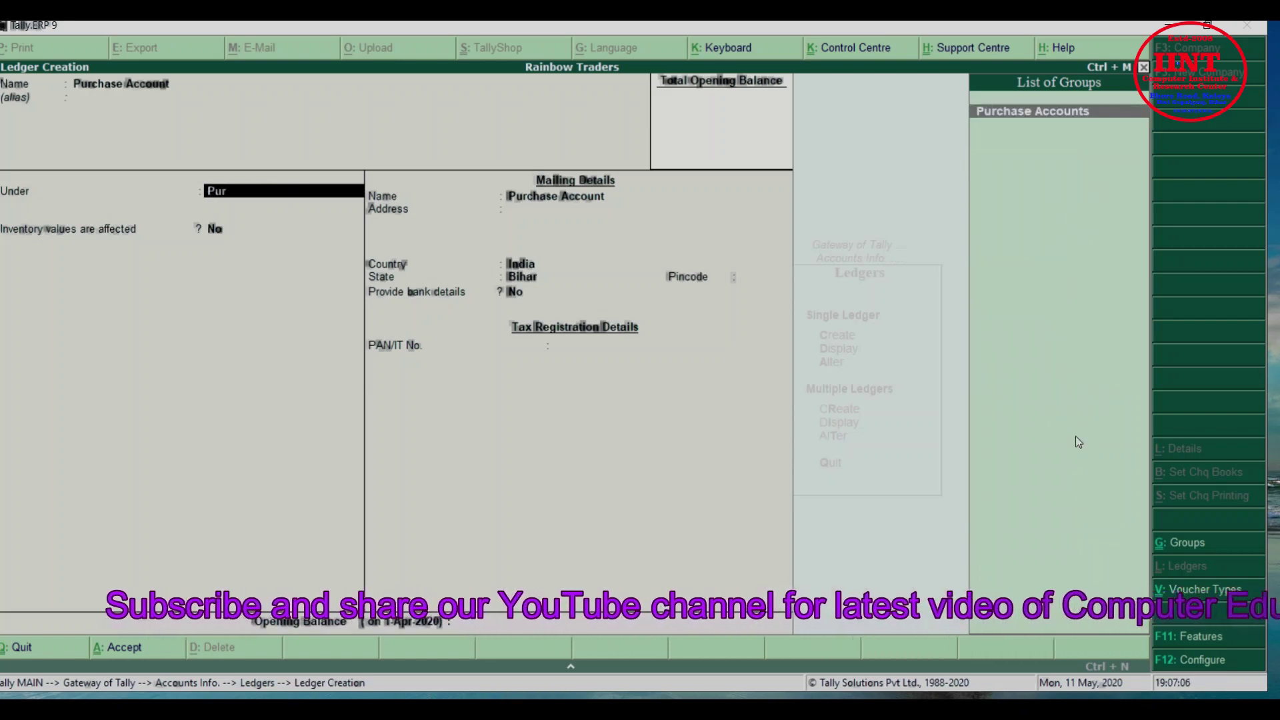
{"action": "key", "text": "Return"}
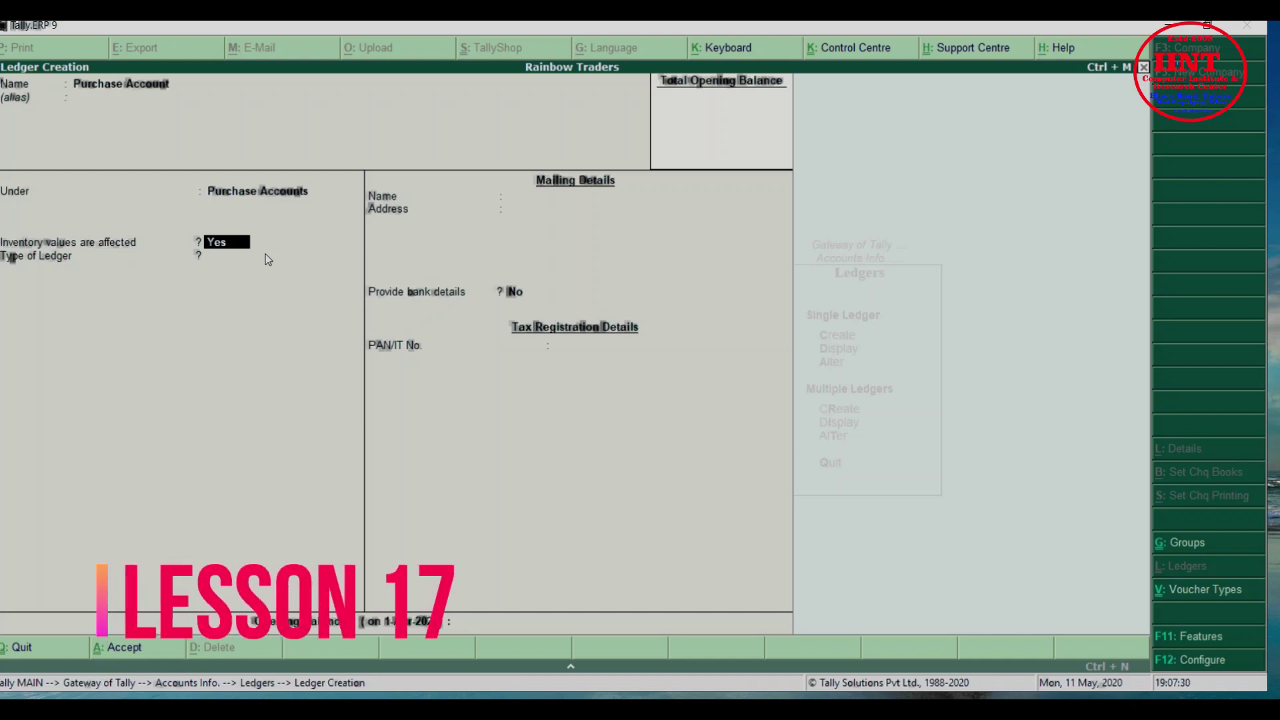
{"action": "key", "text": "Return"}
{"action": "key", "text": "Return"}
{"action": "key", "text": "Return"}
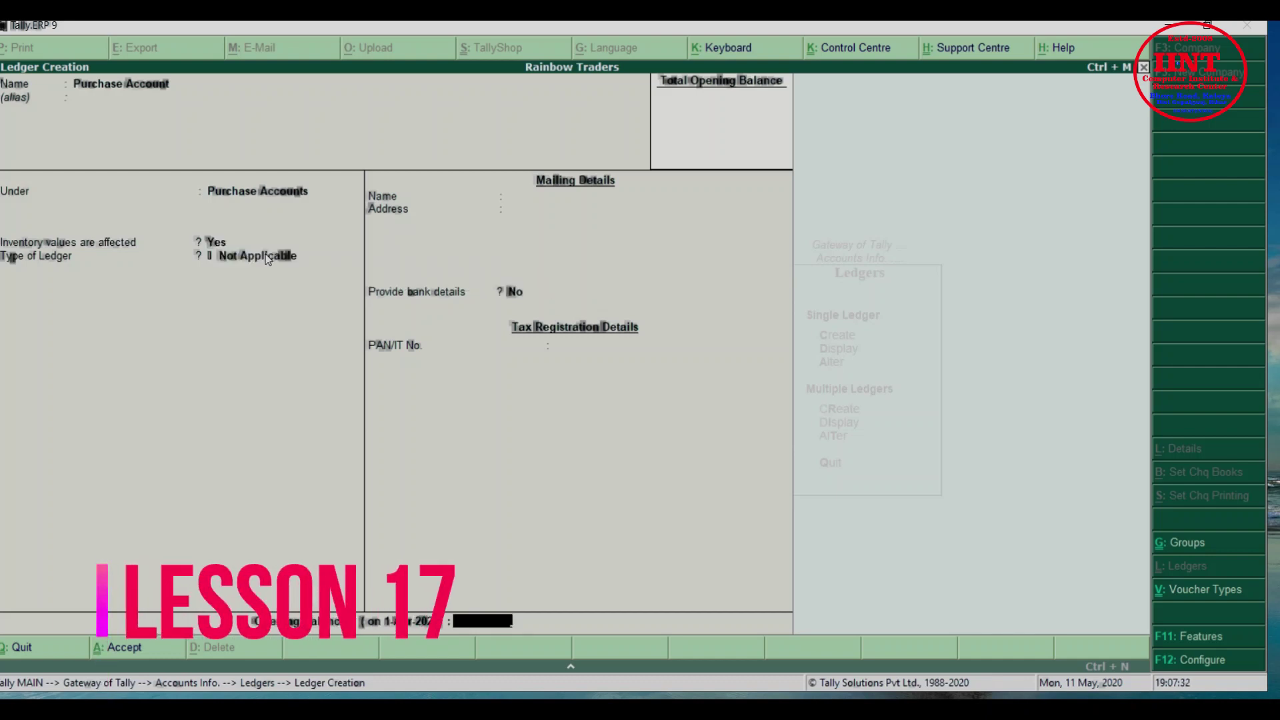
{"action": "key", "text": "Return"}
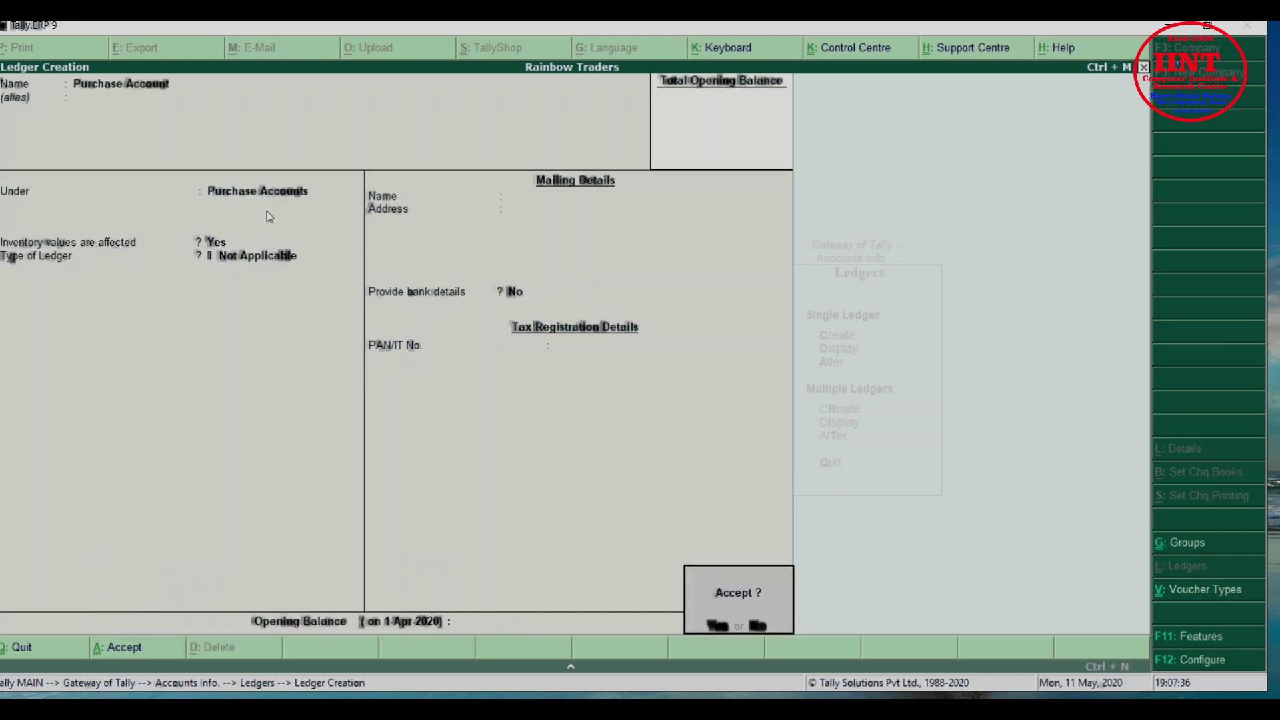
{"action": "key", "text": "Return"}
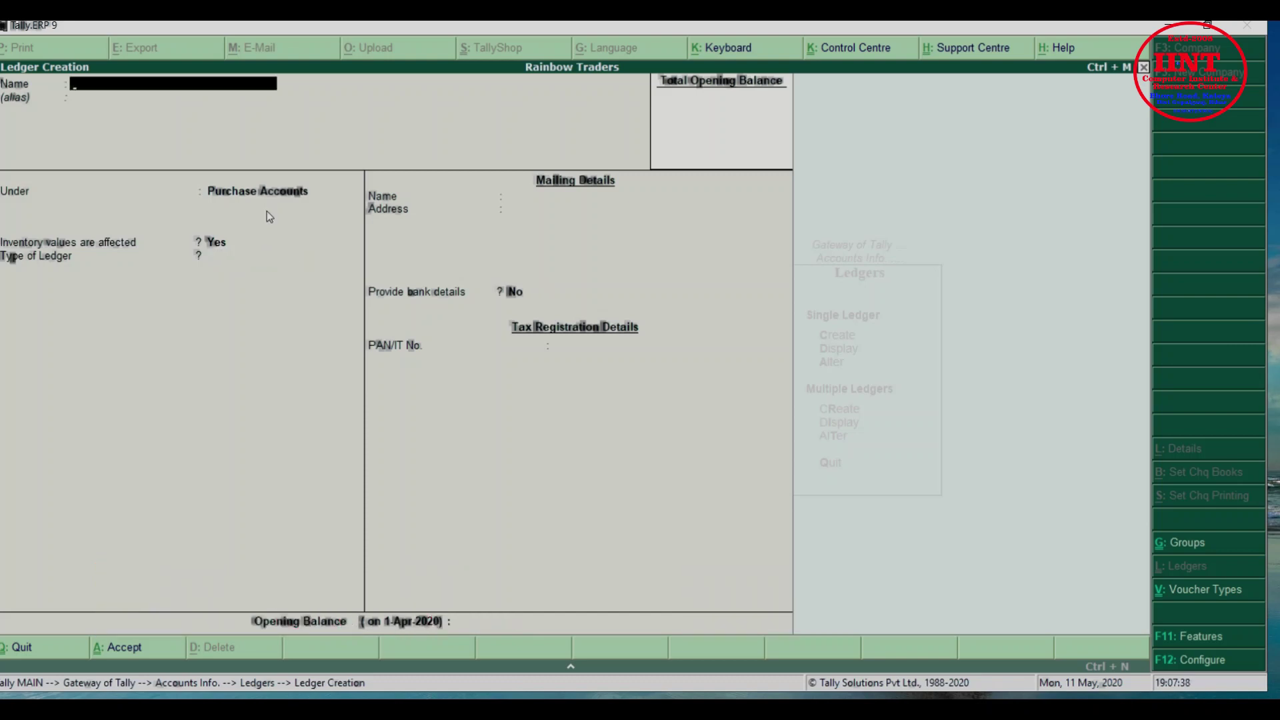
Create 'Sales Account' under Sales Accounts with inventory affected and type Not Applicable, then save
{"action": "type", "text": "Sales Account"}
{"action": "key", "text": "Return"}
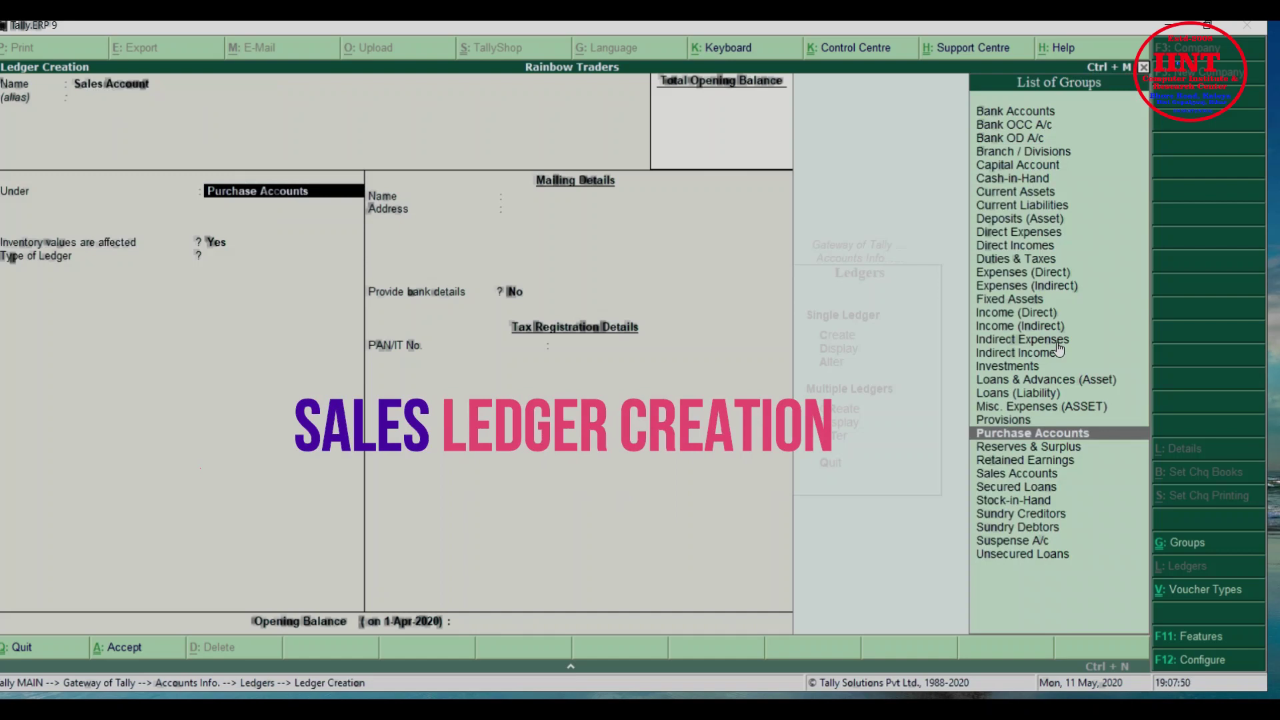
{"action": "type", "text": "Sa"}
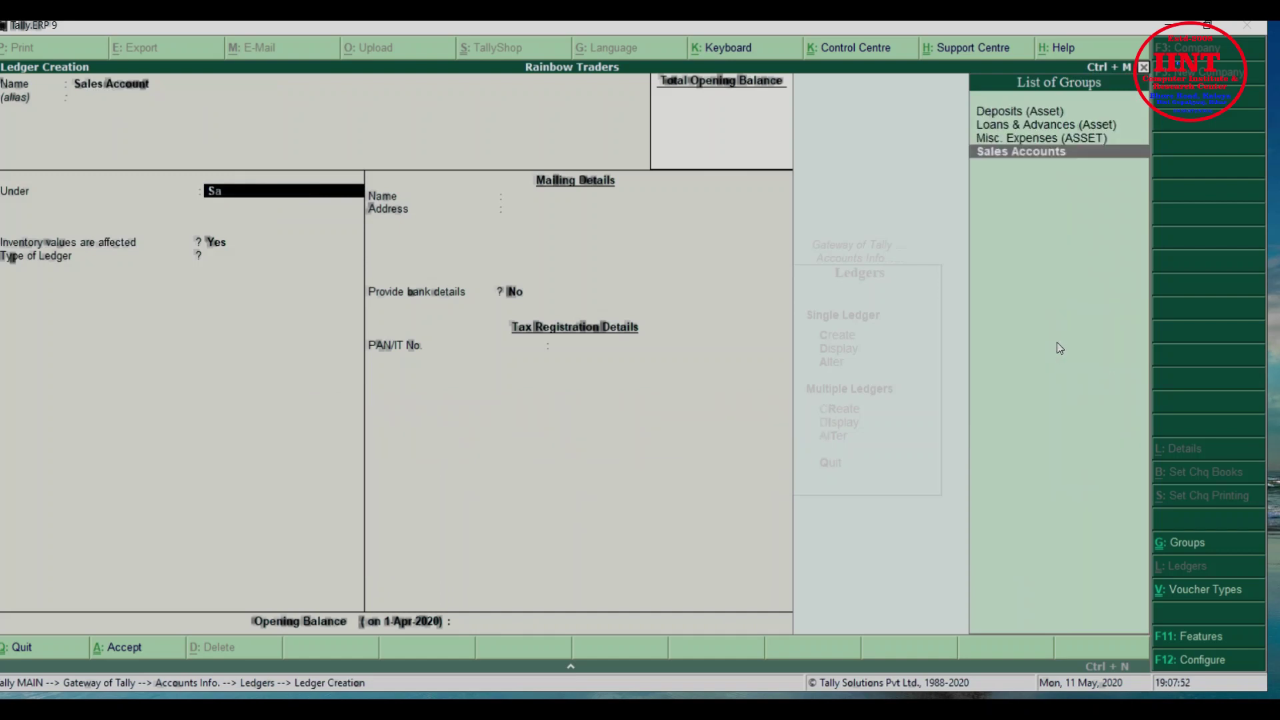
{"action": "type", "text": "l"}
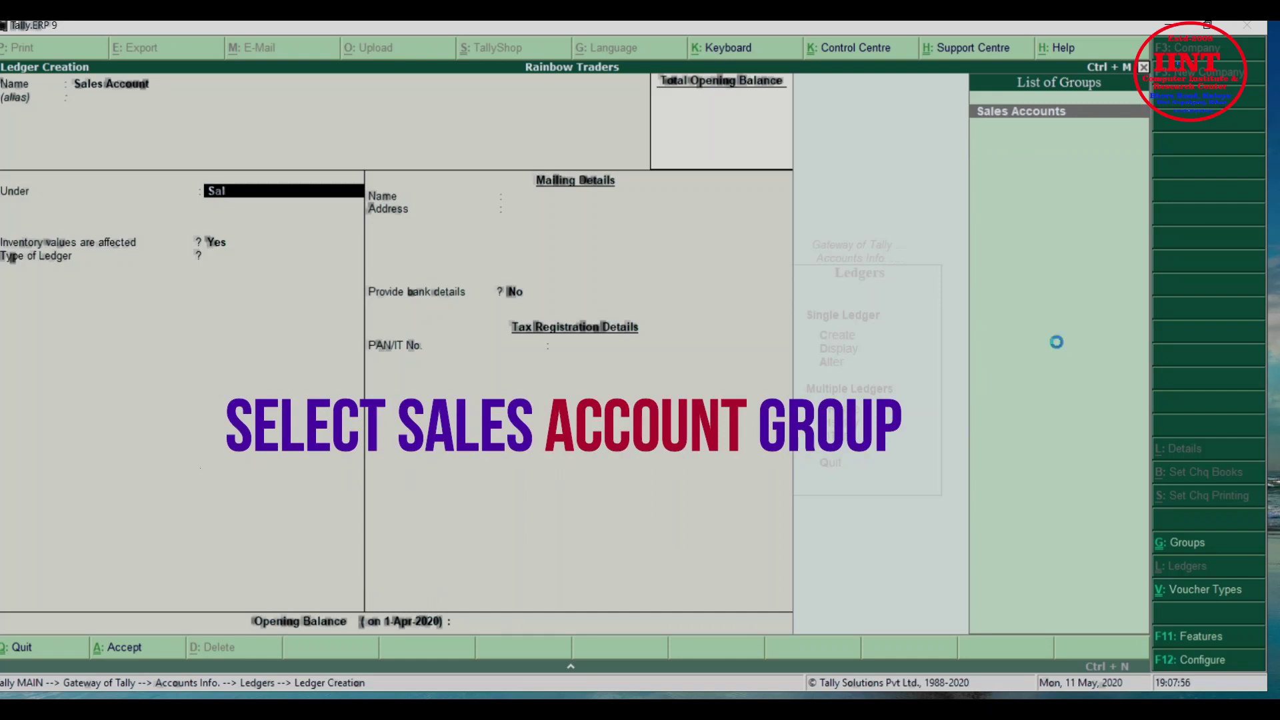
{"action": "key", "text": "Return"}
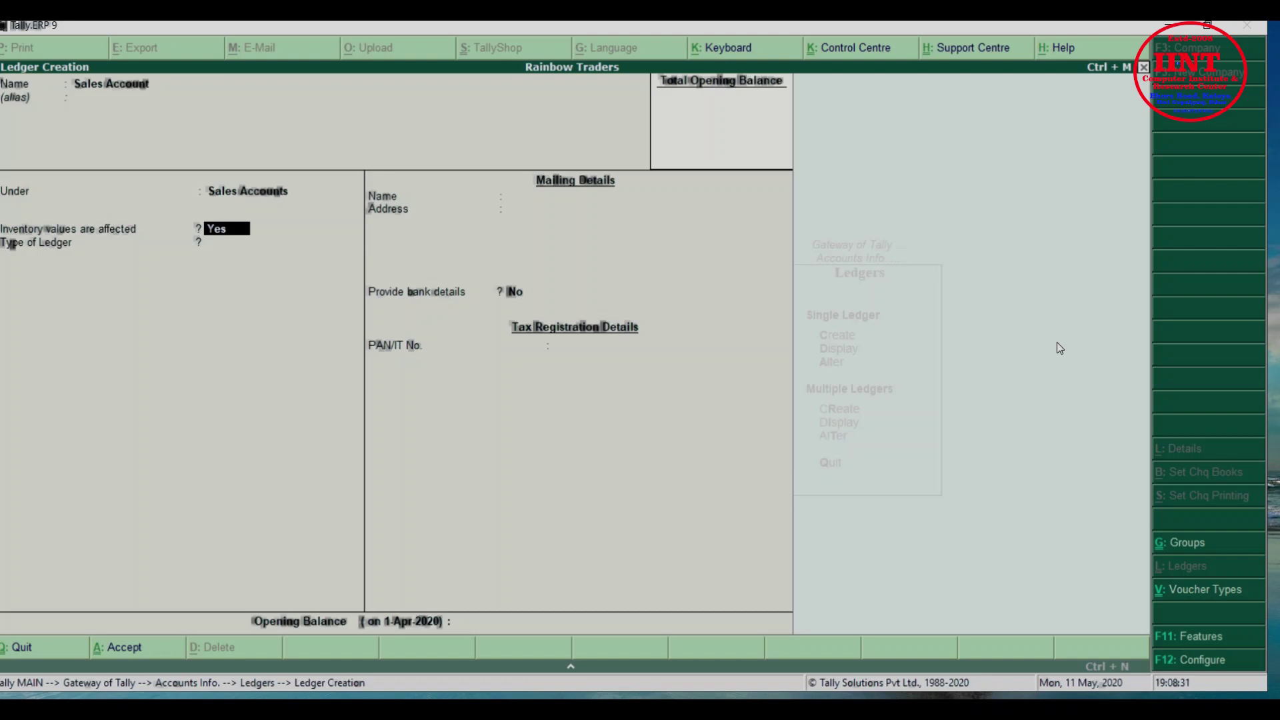
{"action": "key", "text": "Return"}
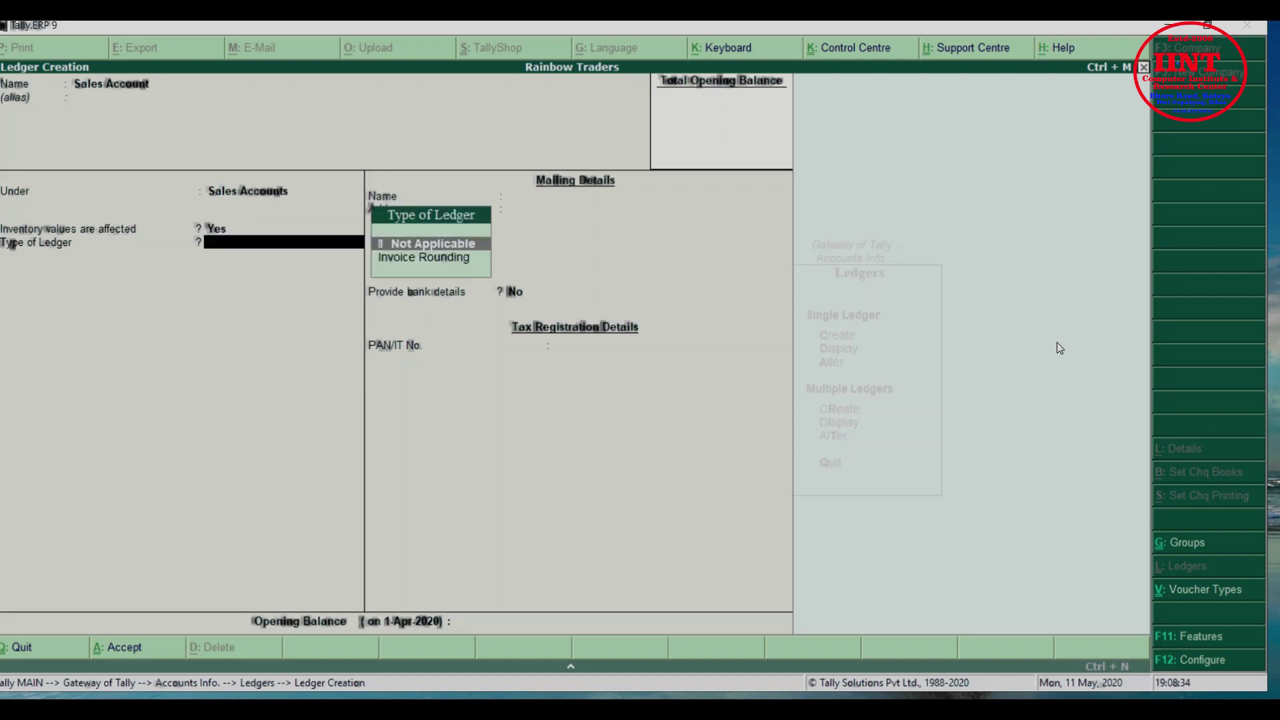
{"action": "key", "text": "Return"}
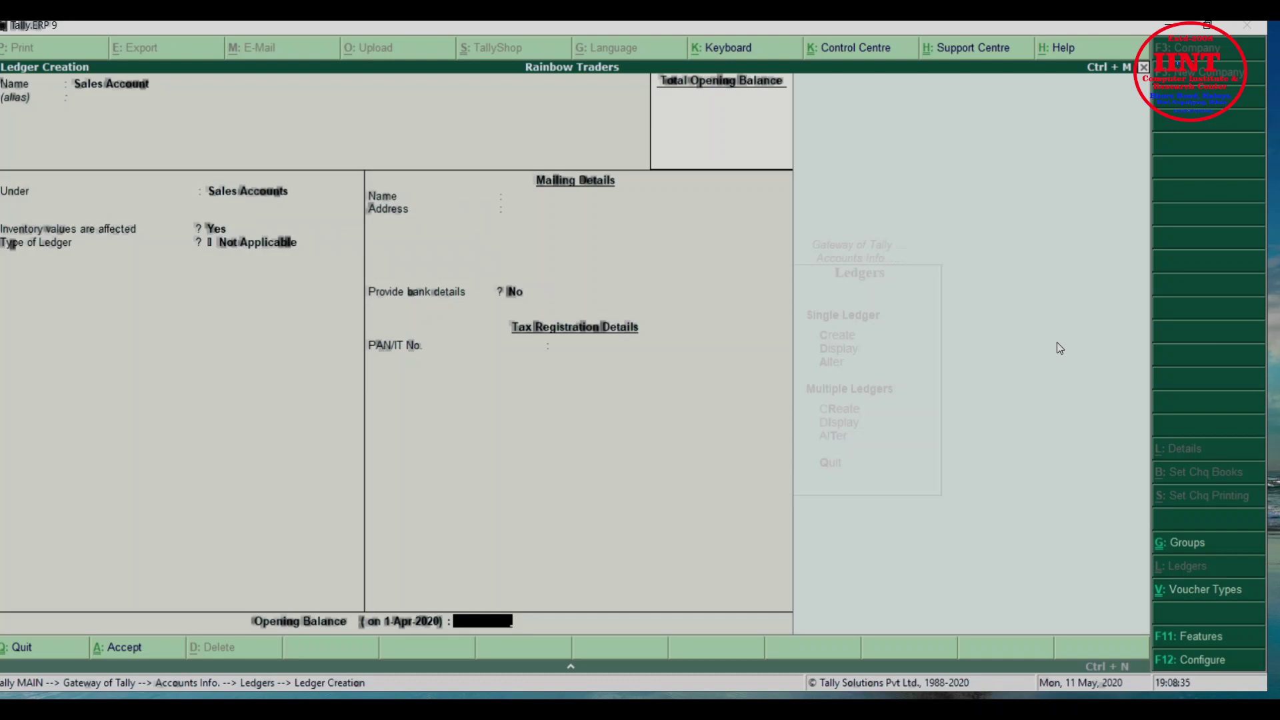
{"action": "key", "text": "Return"}
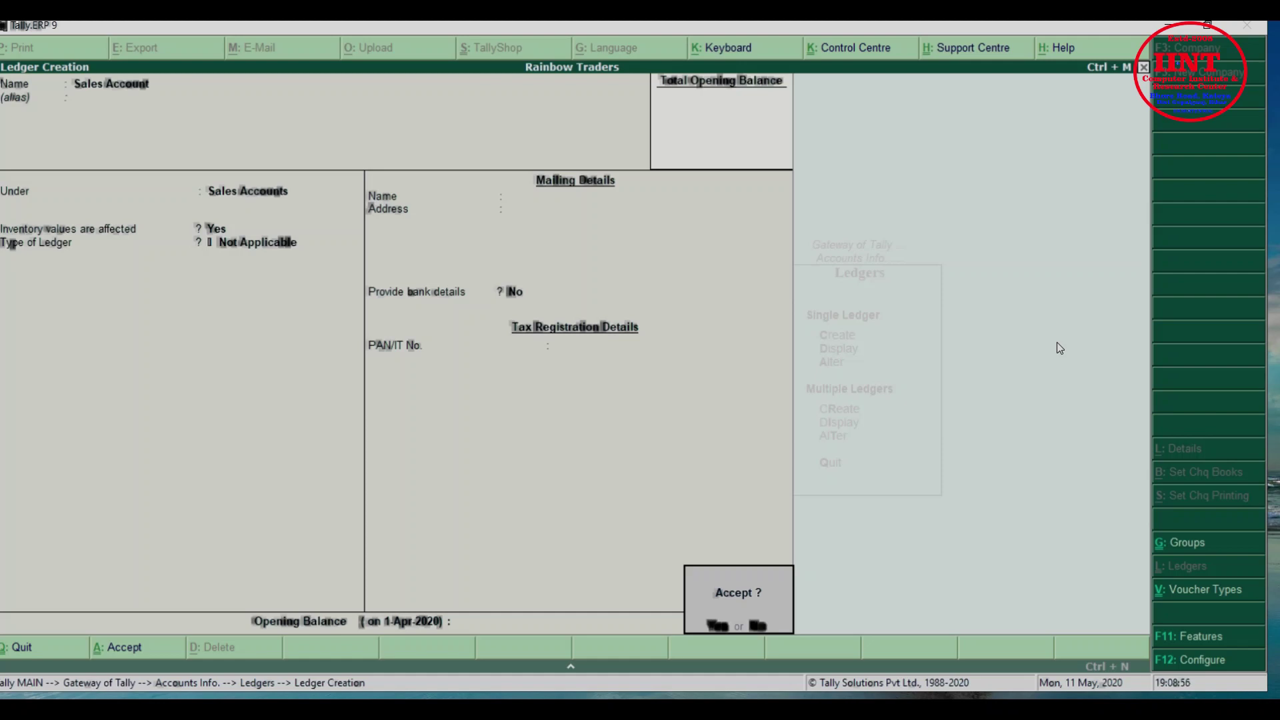
{"action": "key", "text": "Return"}
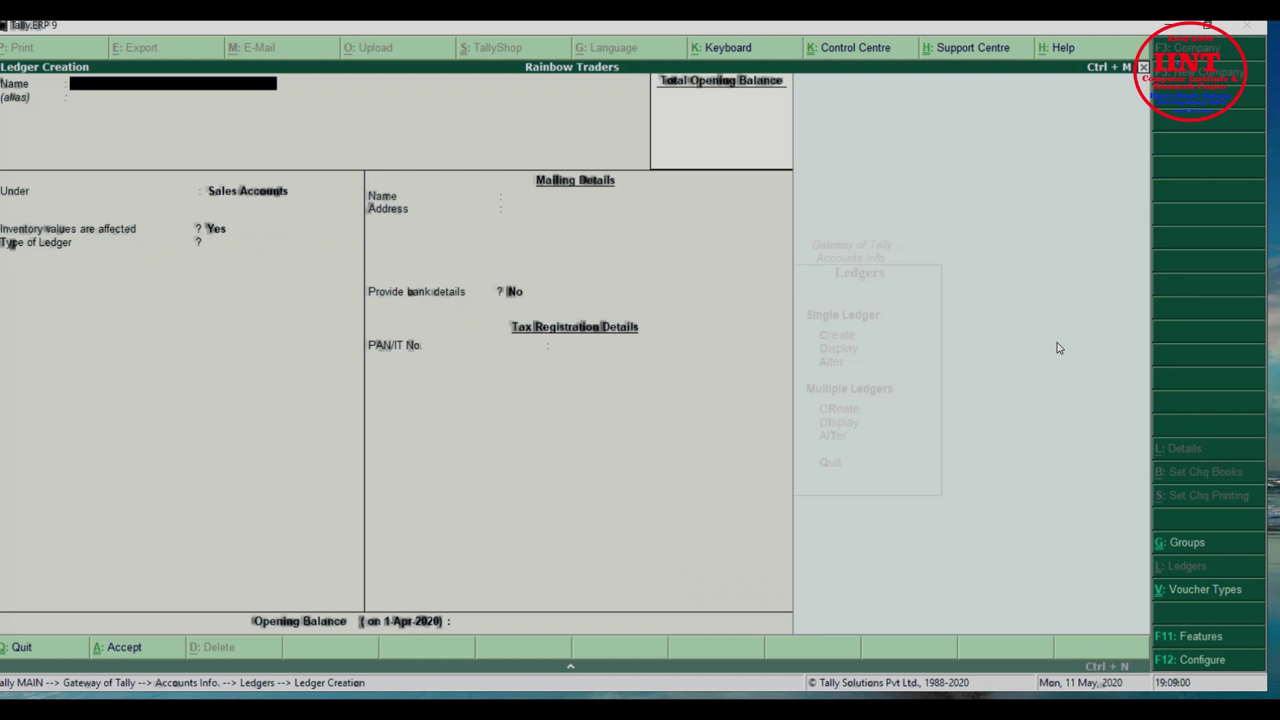
Save a 'Salary' ledger in the Indirect Expenses group, inventory values not affected
{"action": "type", "text": "Salary"}
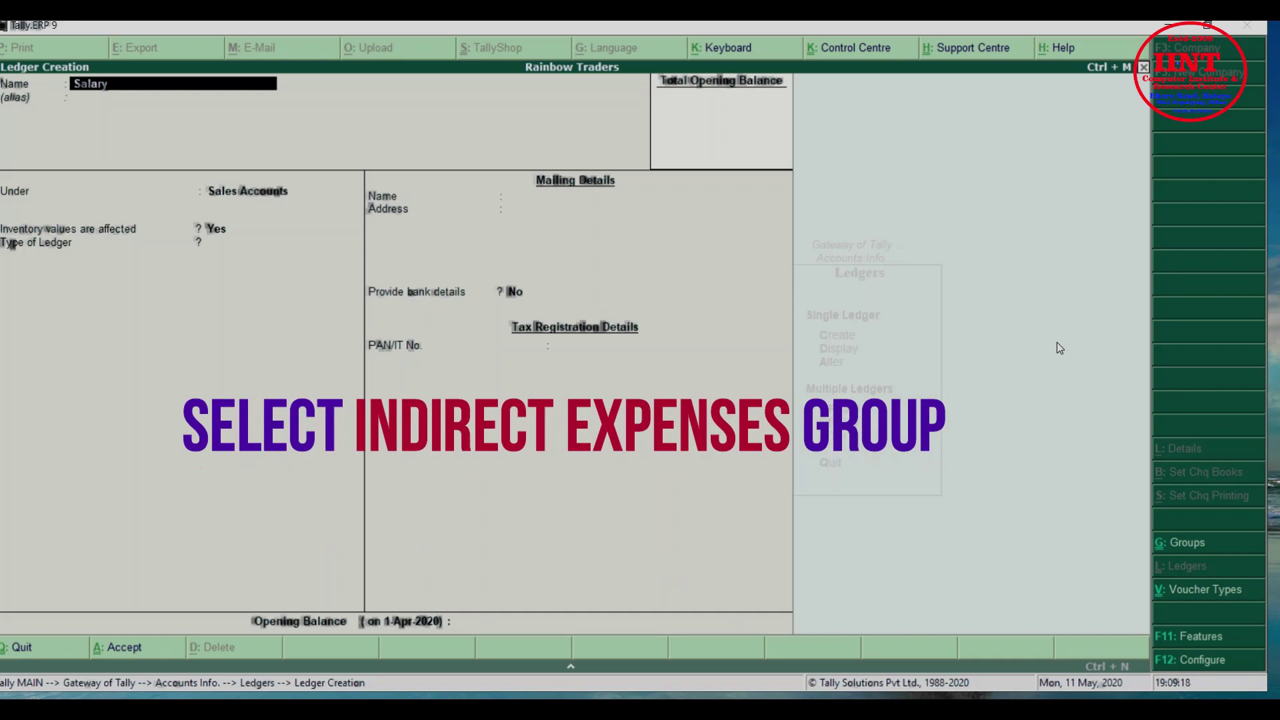
{"action": "key", "text": "Return"}
{"action": "key", "text": "Return"}
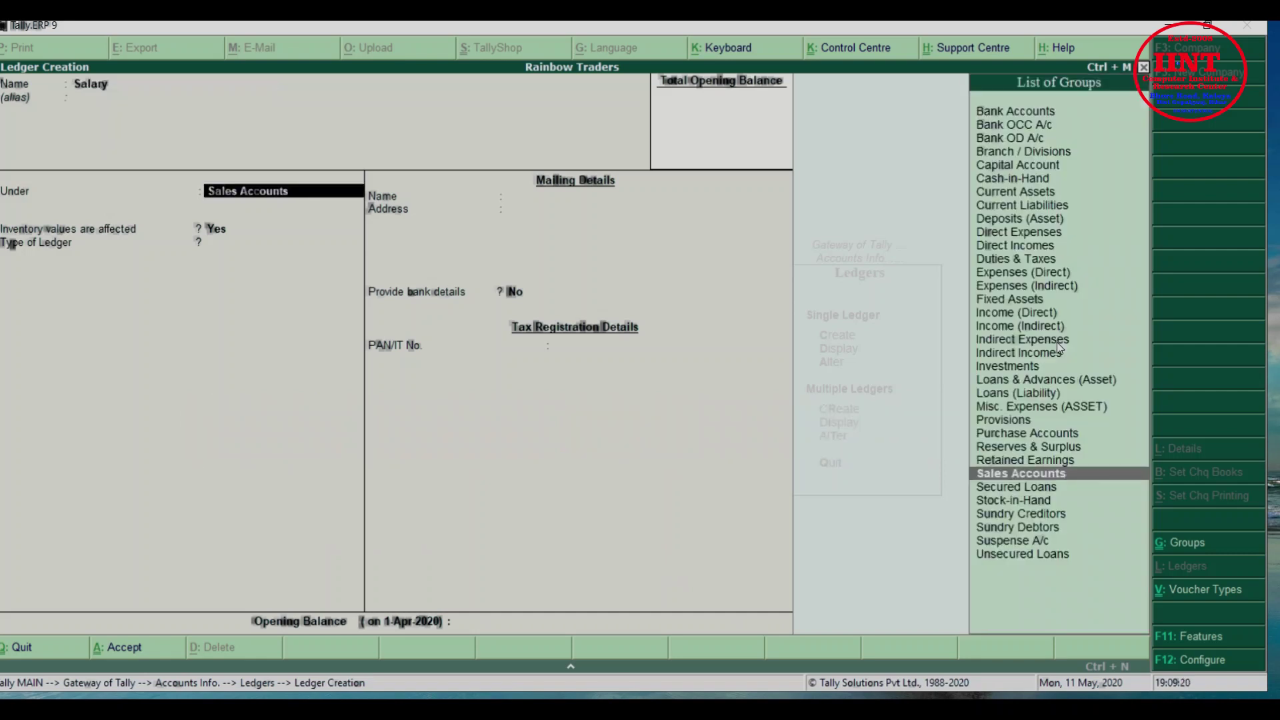
{"action": "type", "text": "Indi"}
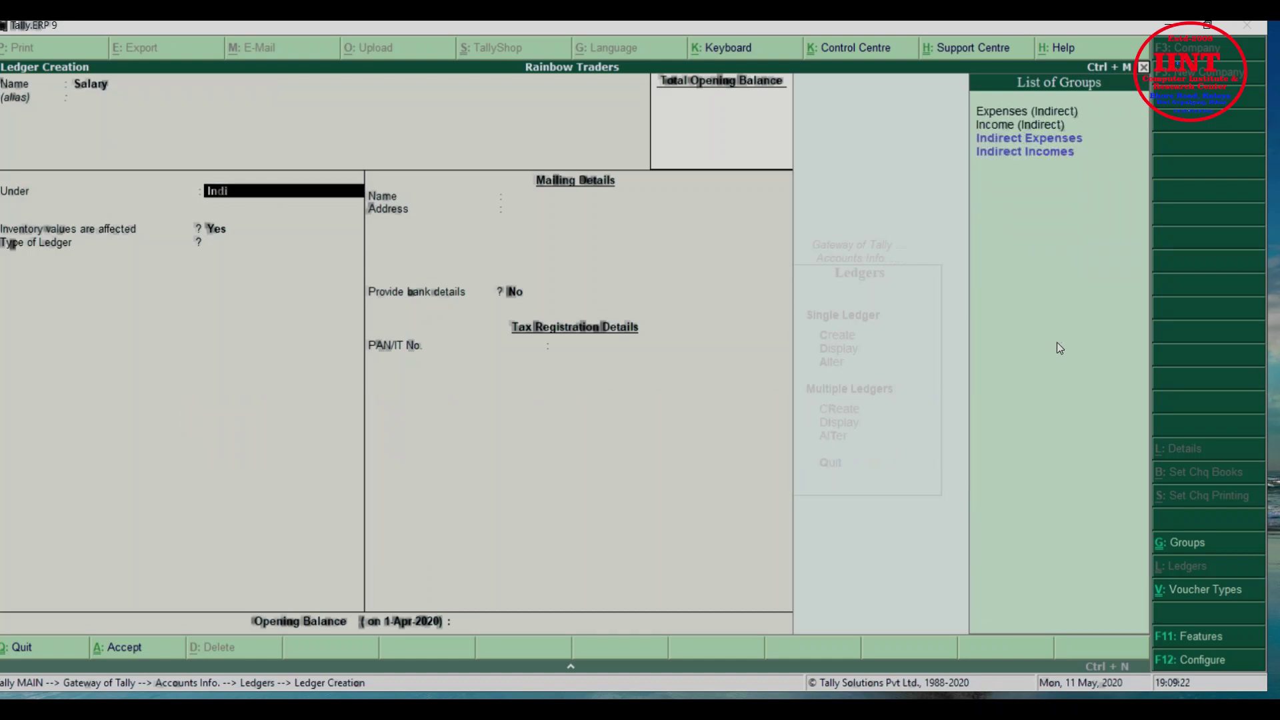
{"action": "key", "text": "Up"}
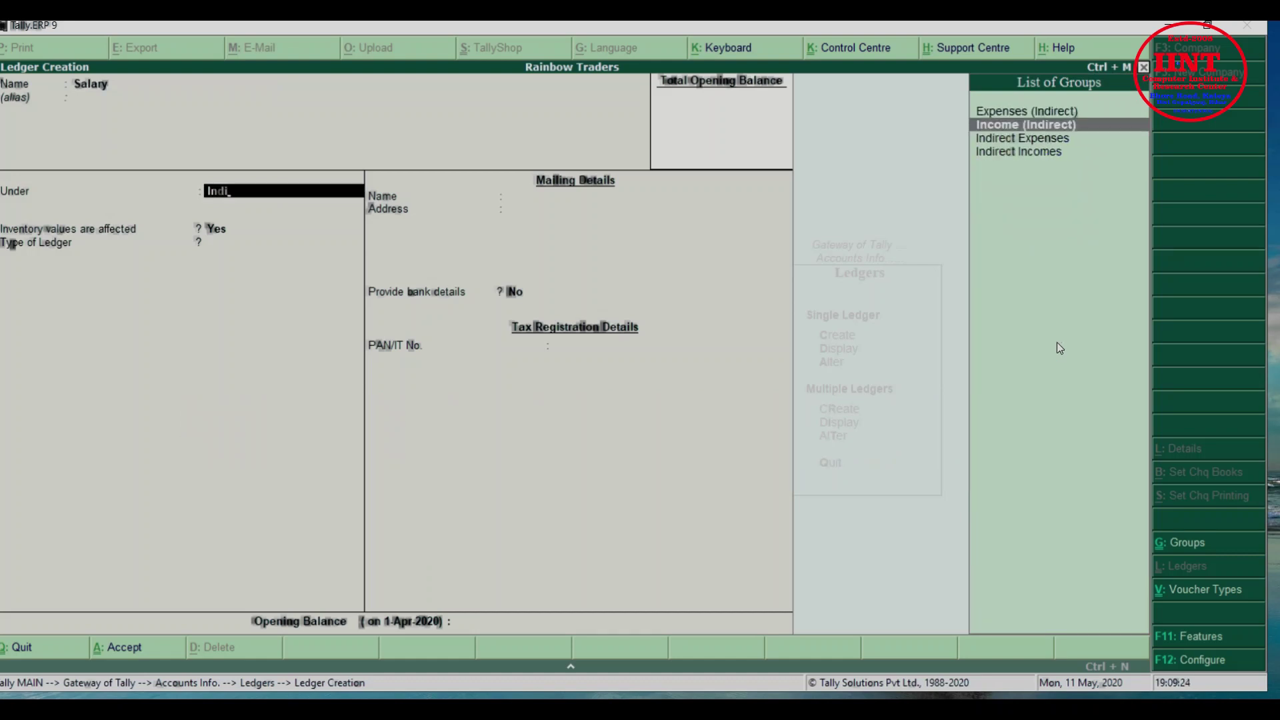
{"action": "key", "text": "Down"}
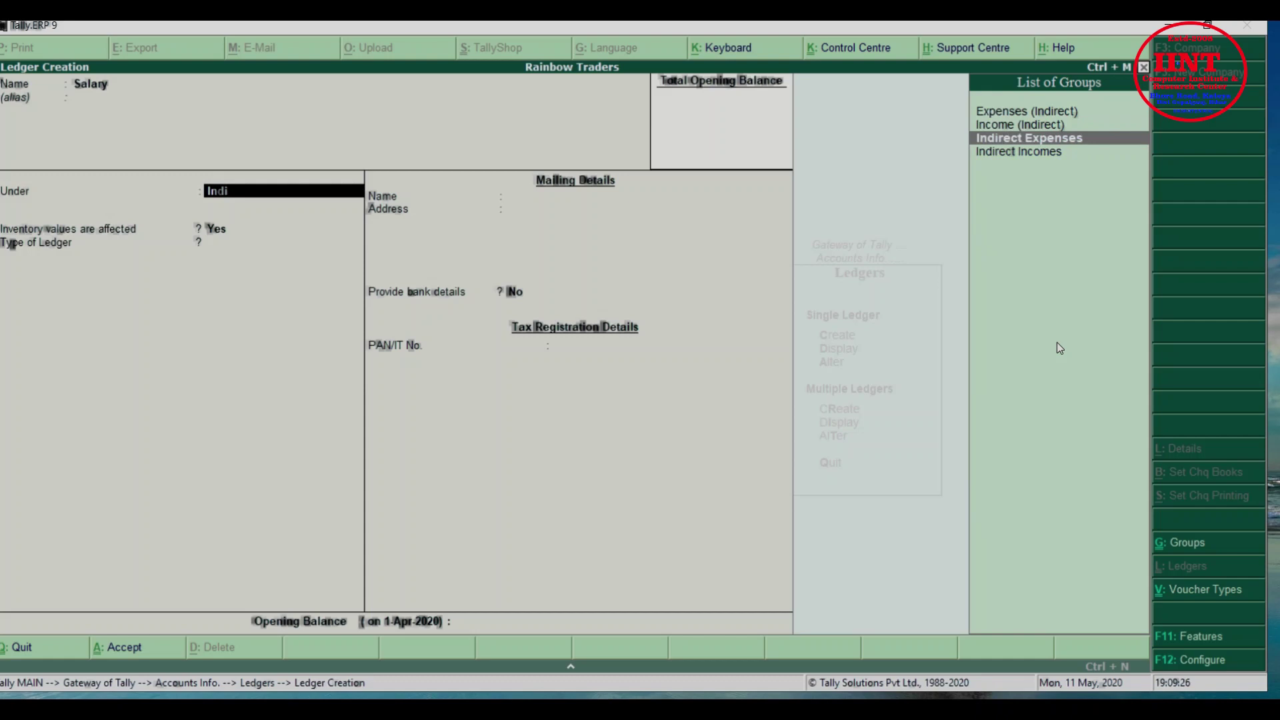
{"action": "key", "text": "Return"}
{"action": "key", "text": "n"}
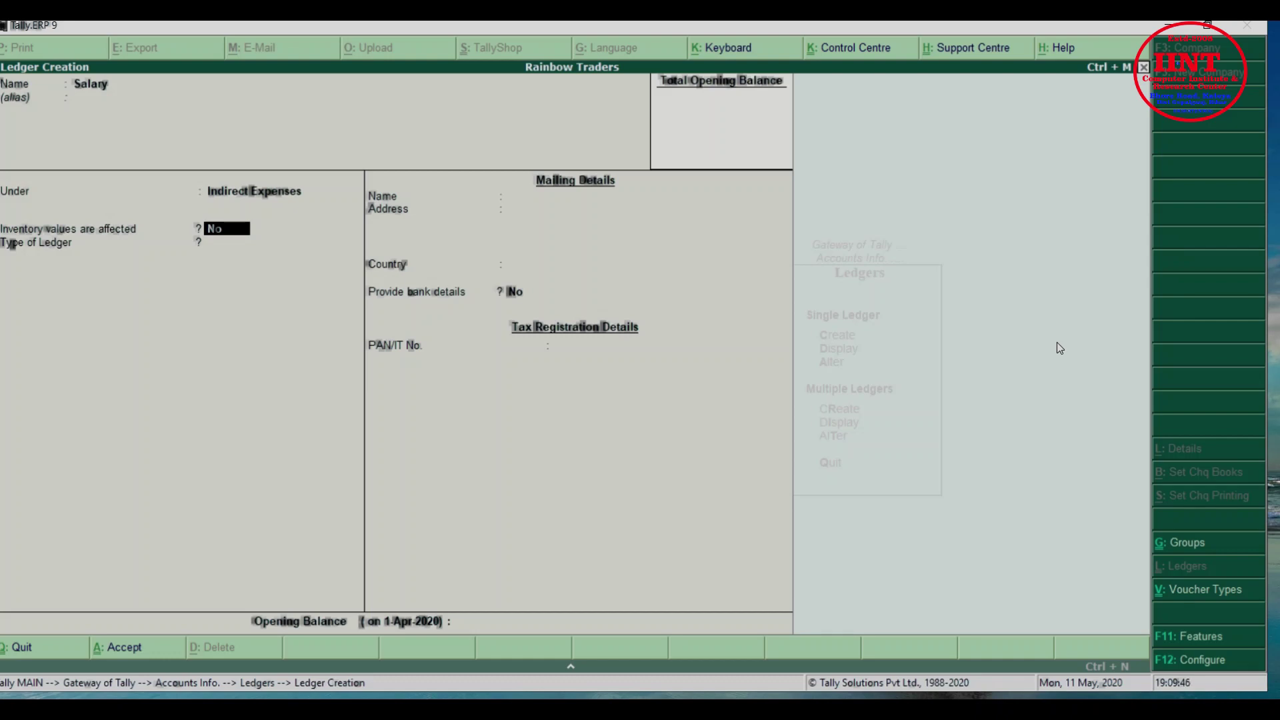
{"action": "key", "text": "Return"}
{"action": "key", "text": "Return"}
{"action": "key", "text": "Return"}
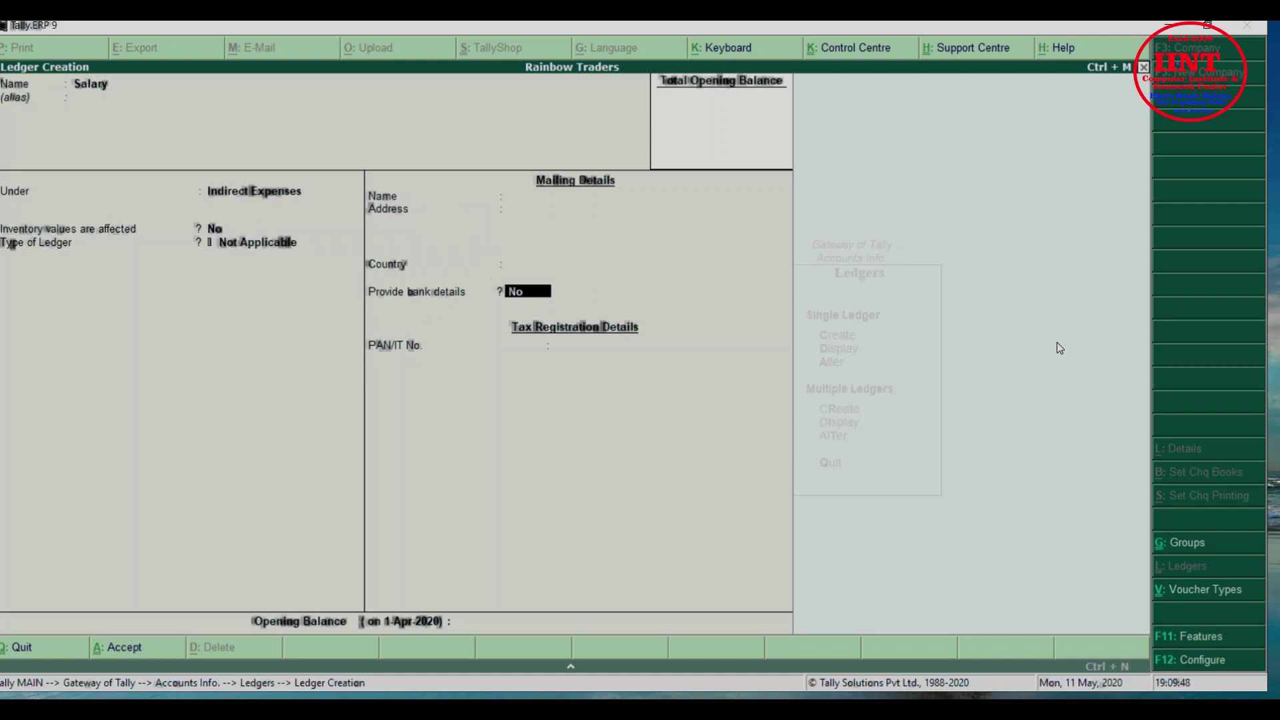
{"action": "key", "text": "Return"}
{"action": "key", "text": "Return"}
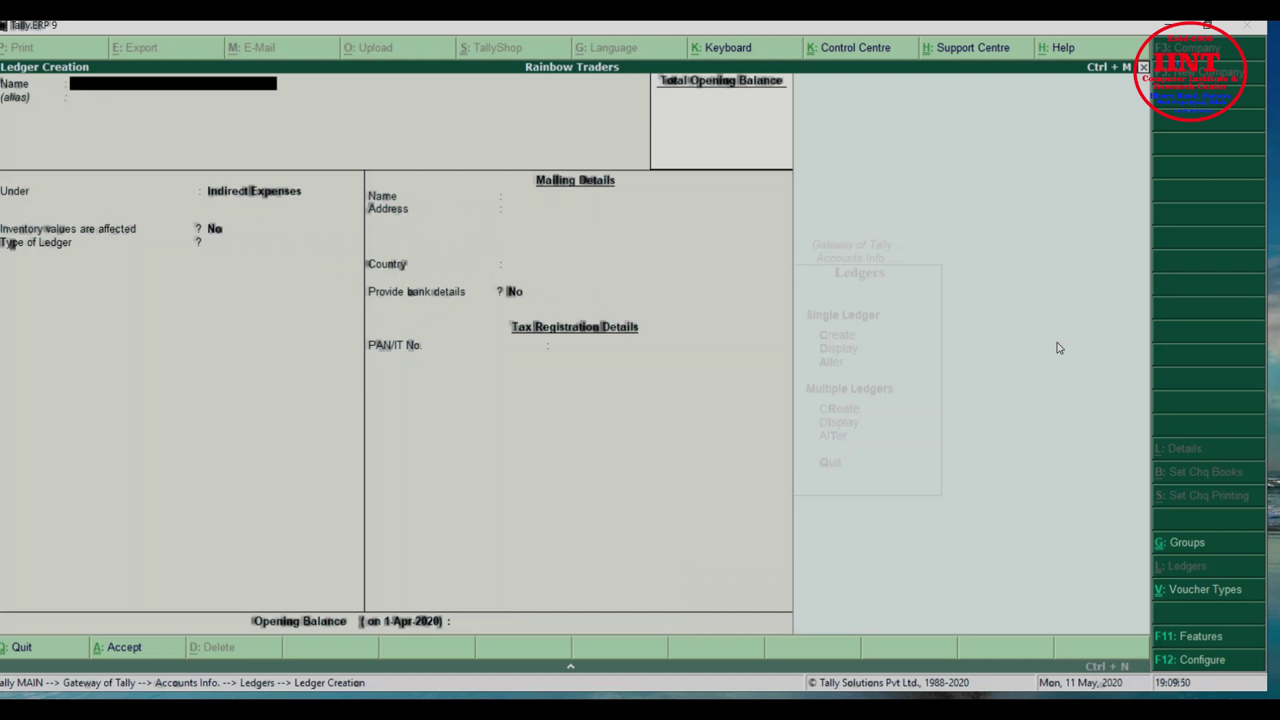
Create a 'Rent' ledger under Indirect Expenses and save it
{"action": "type", "text": "Rent"}
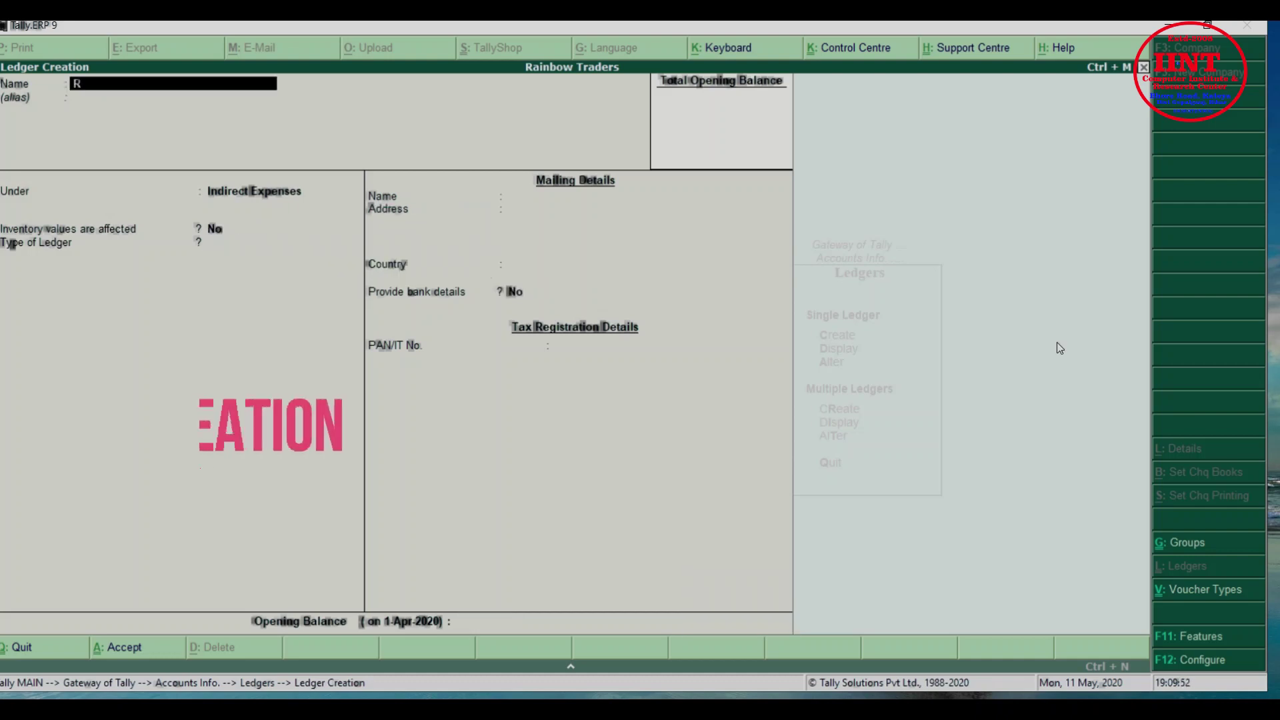
{"action": "key", "text": "Return"}
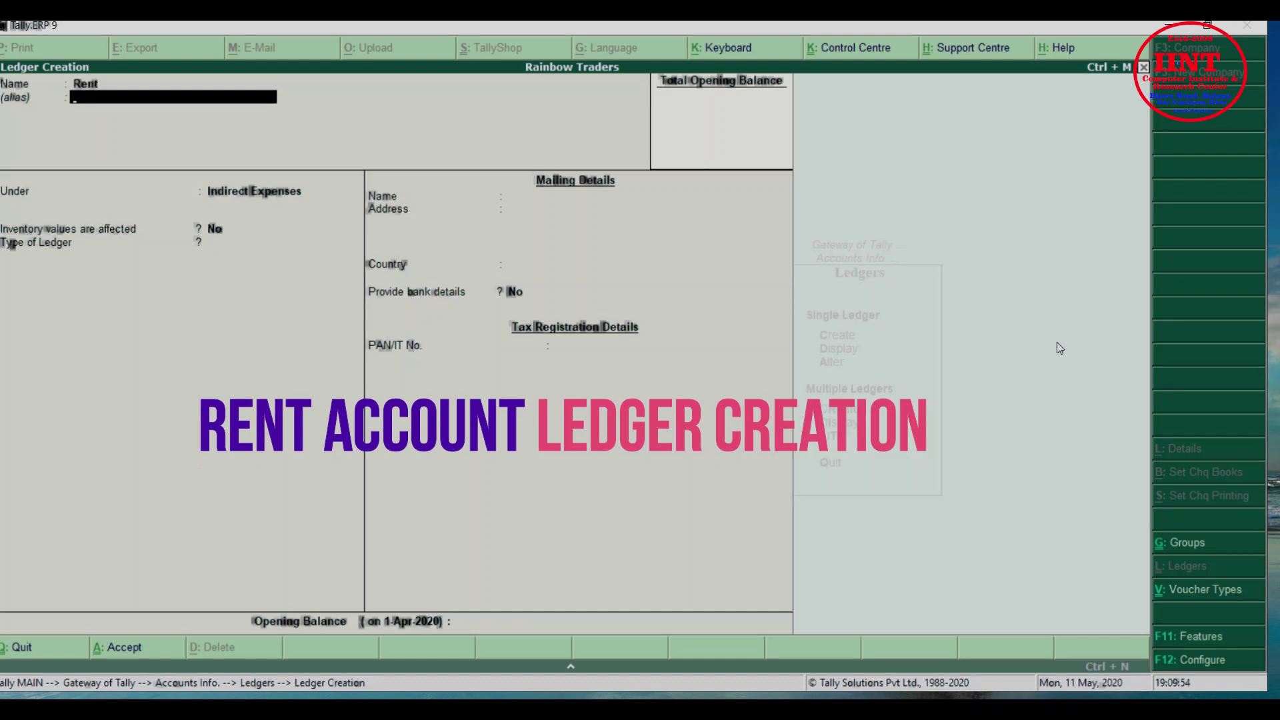
{"action": "key", "text": "Return"}
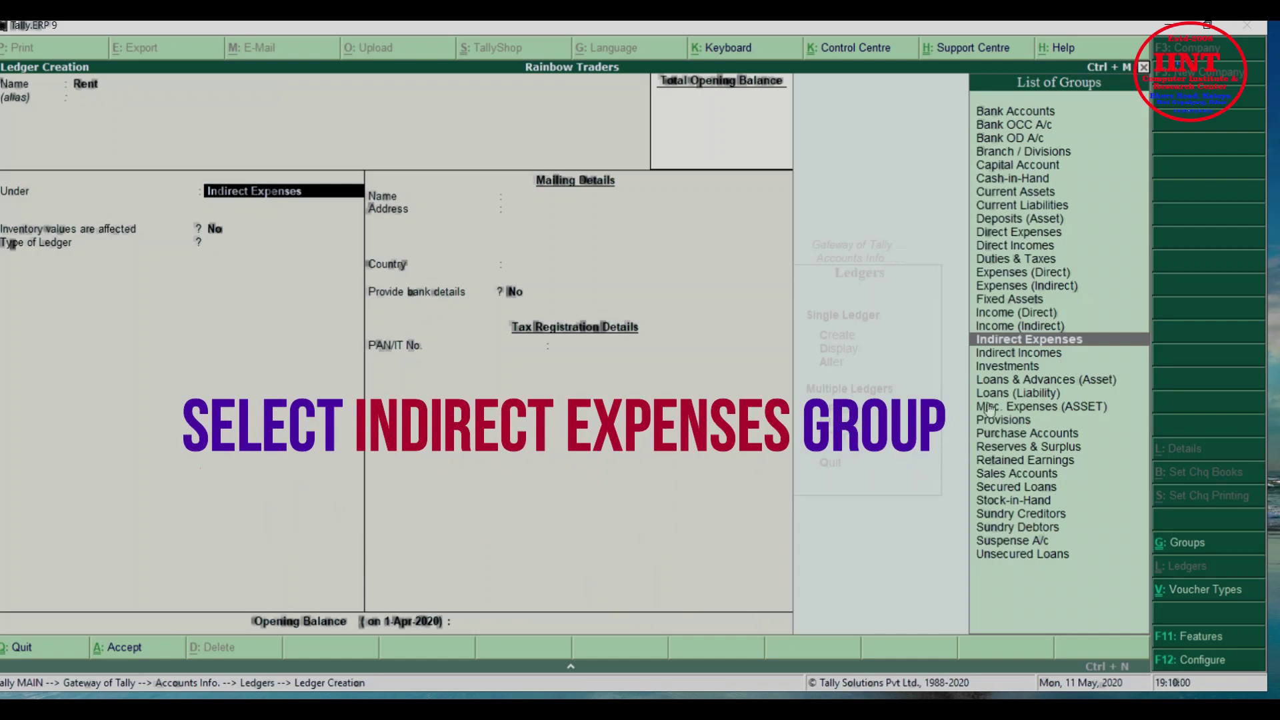
{"action": "key", "text": "Return"}
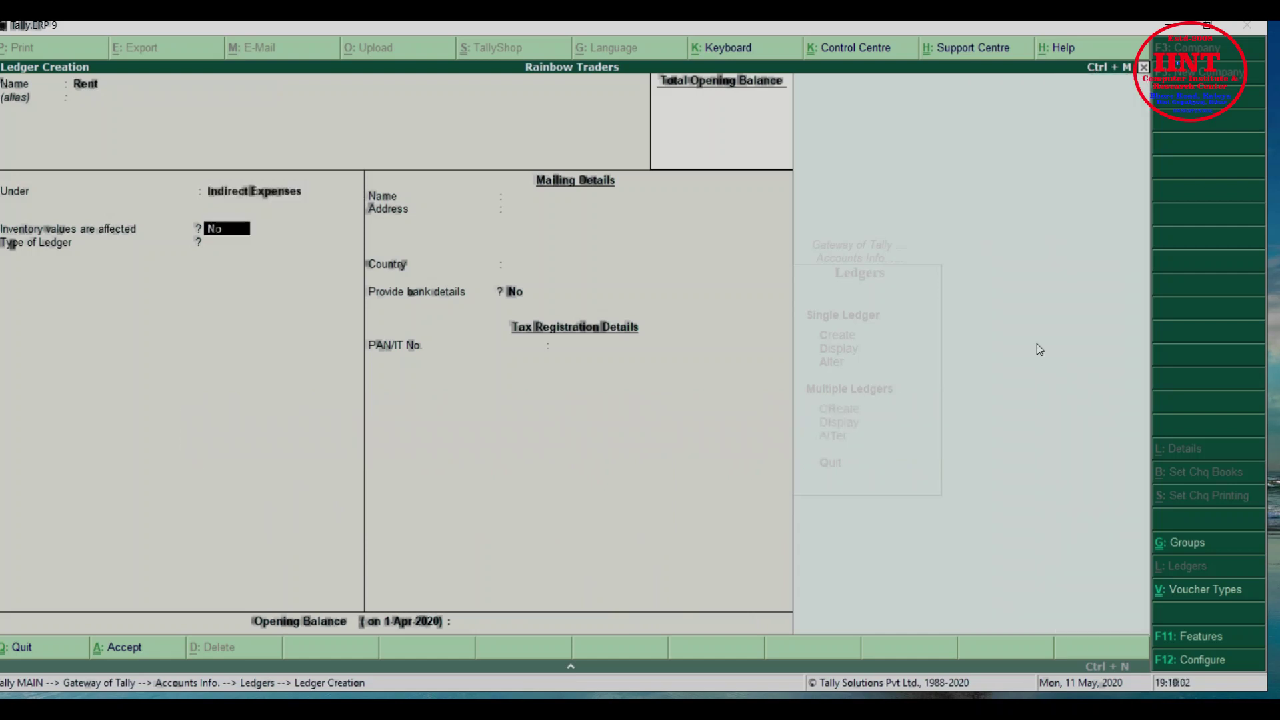
{"action": "key", "text": "Return"}
{"action": "key", "text": "Return"}
{"action": "key", "text": "Return"}
{"action": "key", "text": "Return"}
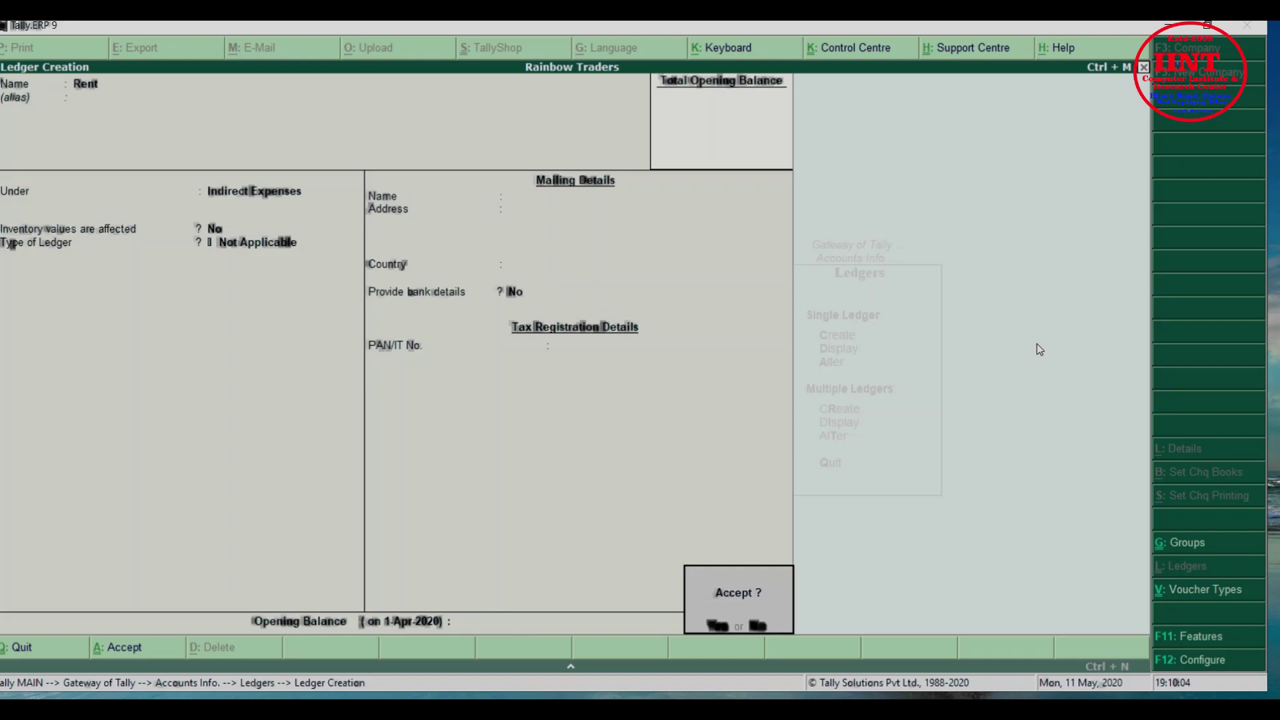
{"action": "key", "text": "Return"}
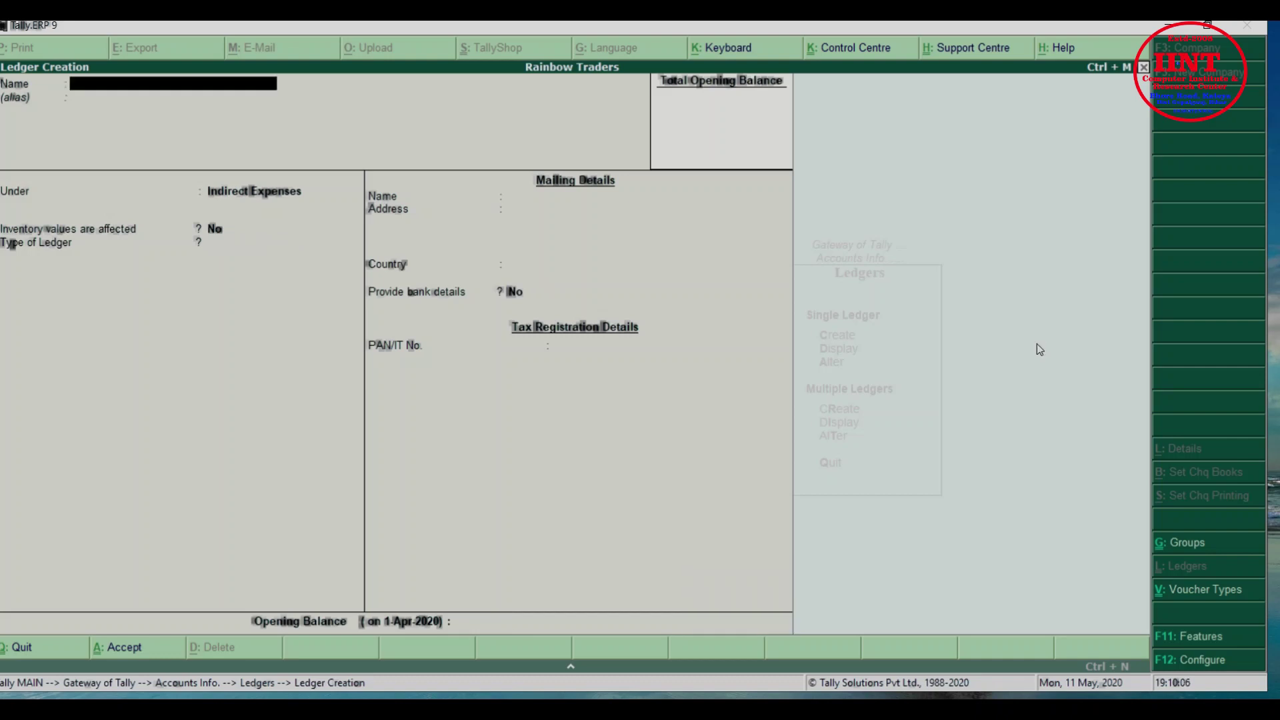
Name the ledger 'Electricity Expenses', assign it to Indirect Expenses, and save it
{"action": "type", "text": "Electricity Expenses"}
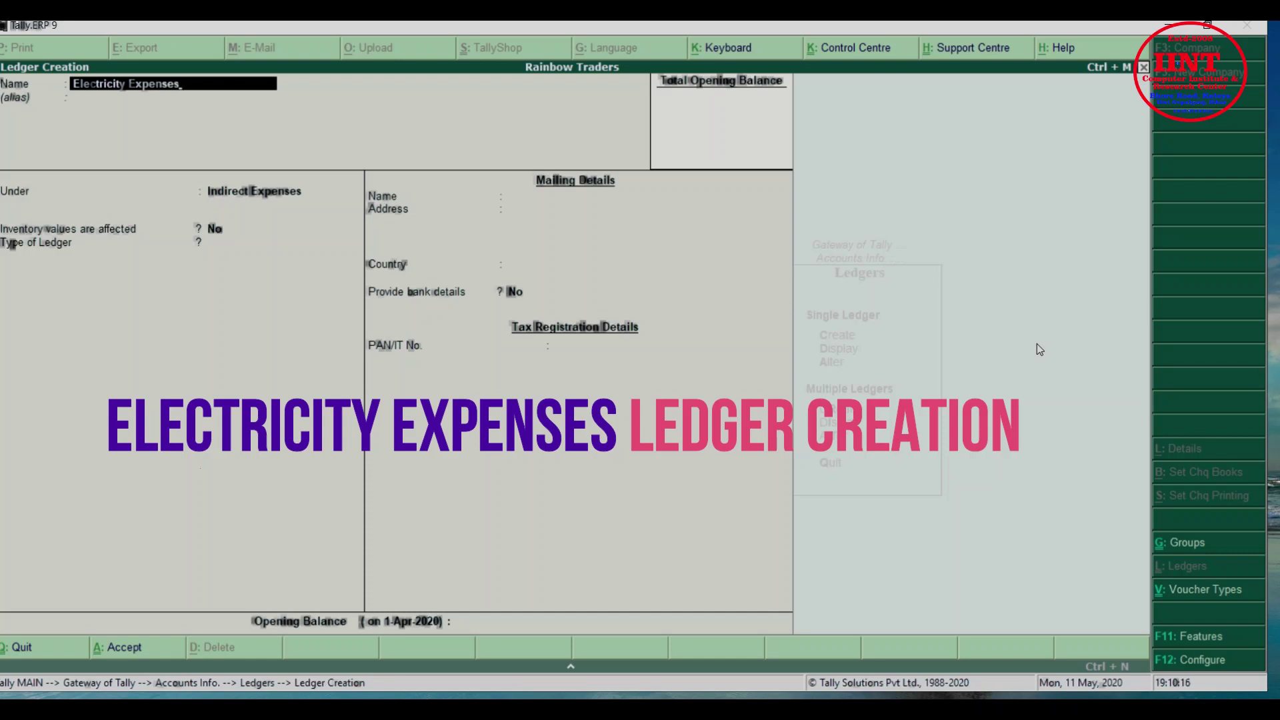
{"action": "key", "text": "Return"}
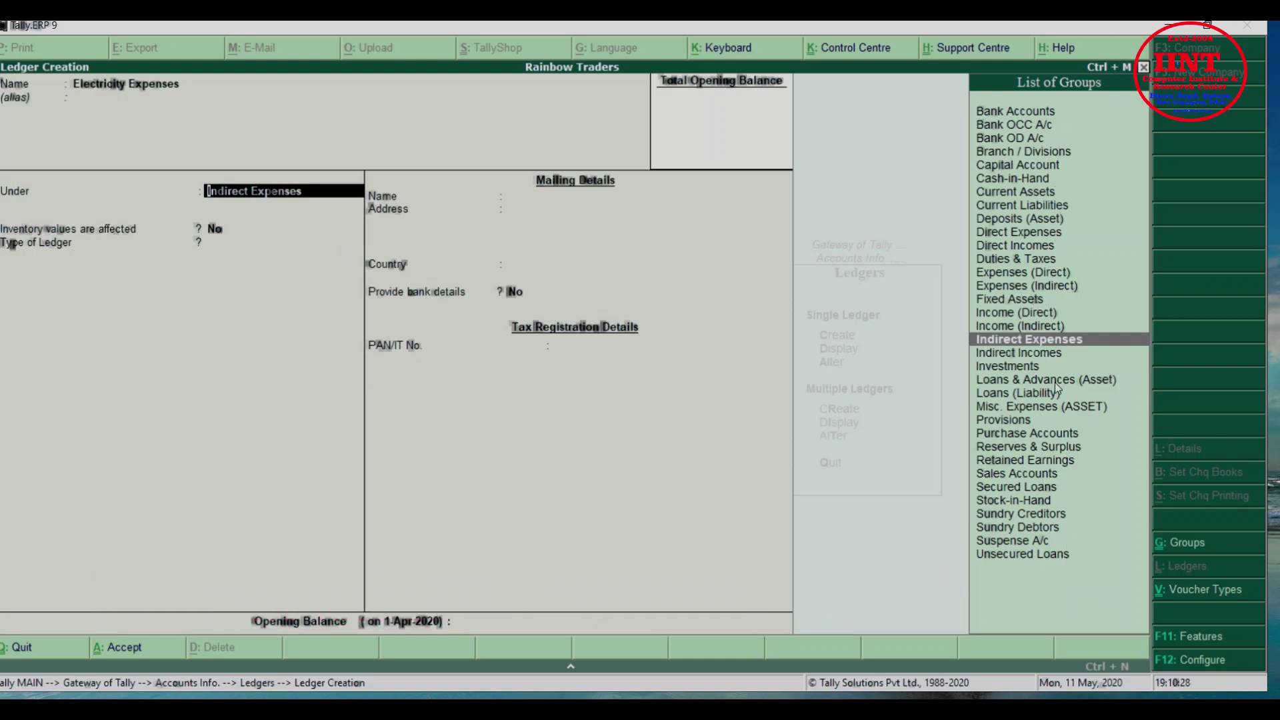
{"action": "left_click", "coordinate": [1050, 335]}
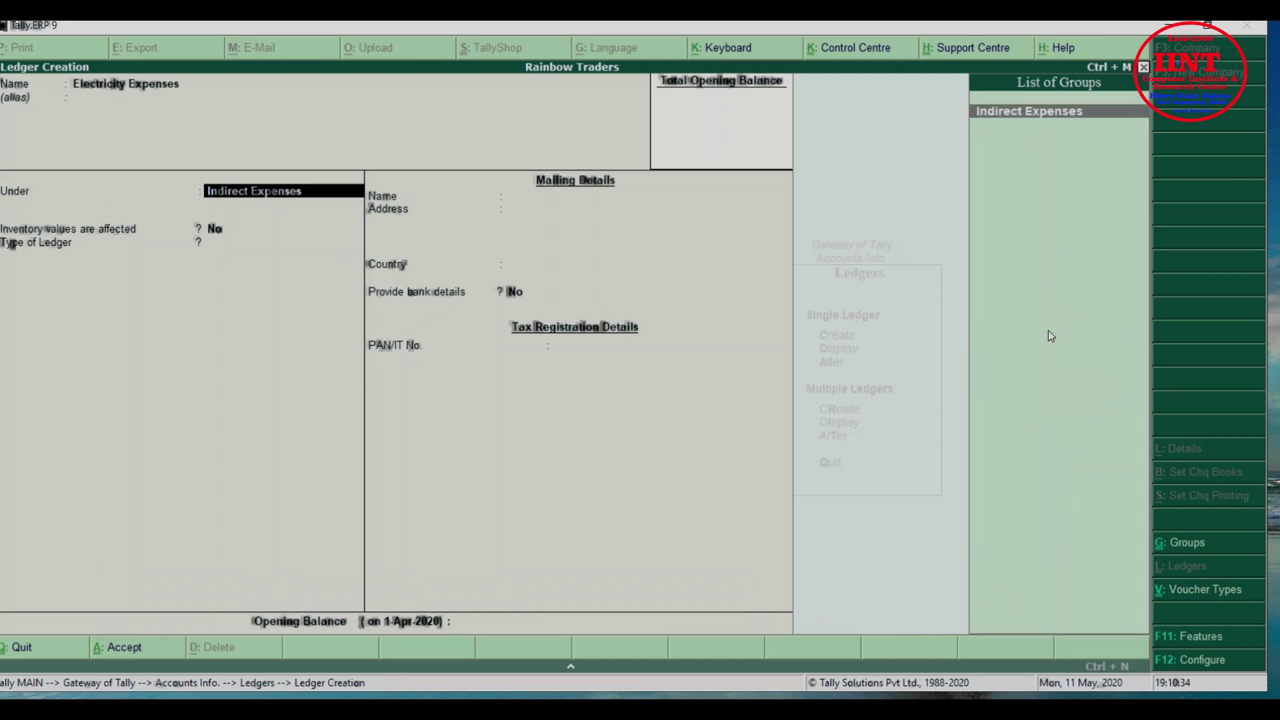
{"action": "key", "text": "Return"}
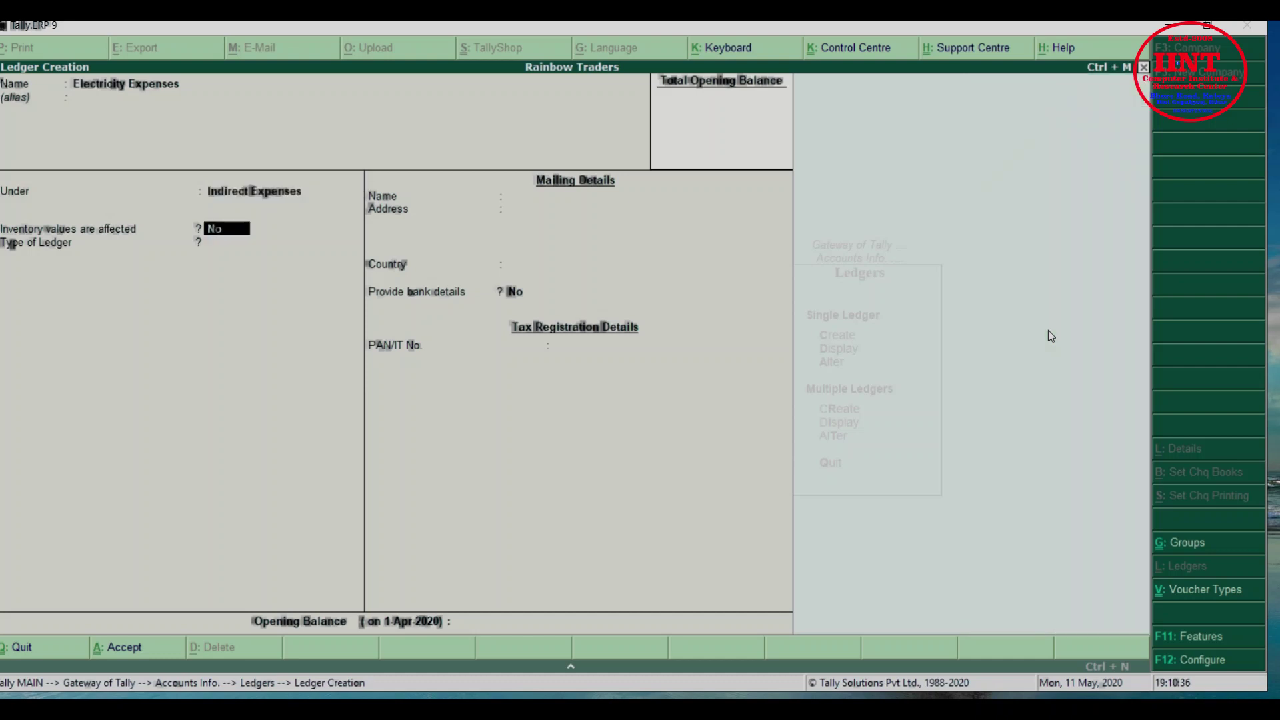
{"action": "key", "text": "Return"}
{"action": "key", "text": "Return"}
{"action": "key", "text": "Return"}
{"action": "key", "text": "Return"}
{"action": "key", "text": "Return"}
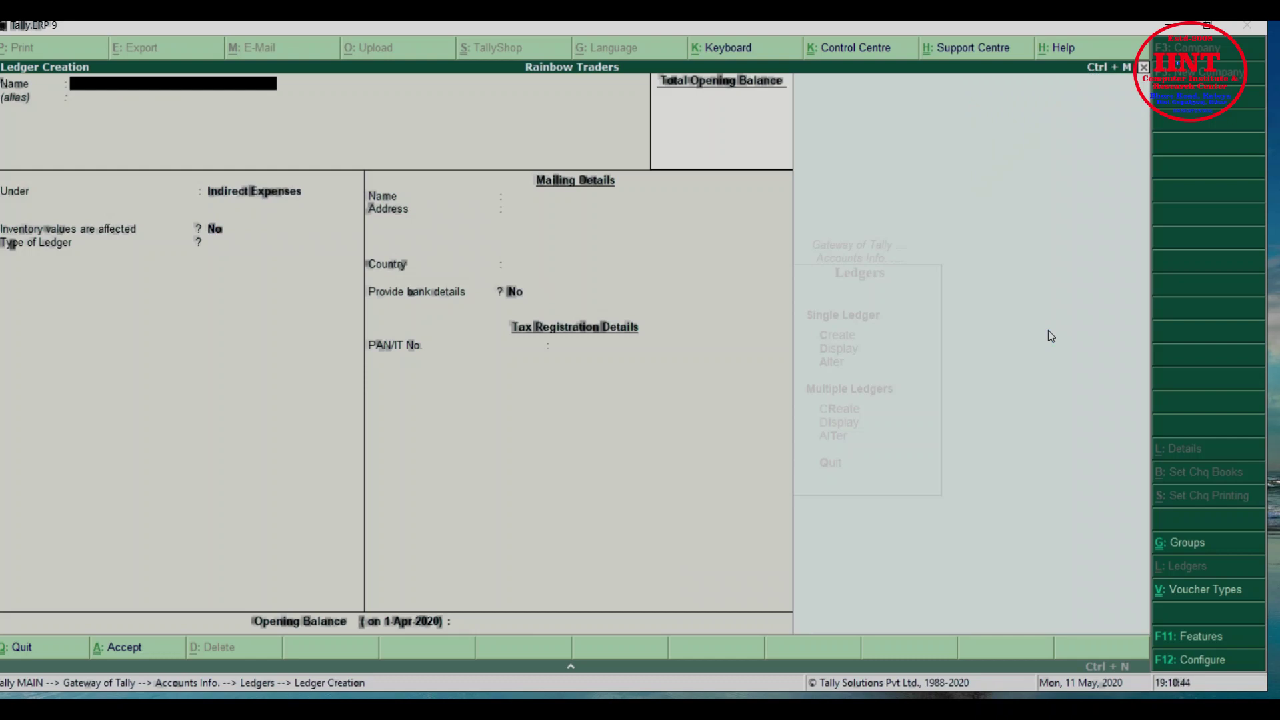
Name the new ledger 'Wages' and filter the group list with 'Dir' for Direct groups
{"action": "type", "text": "Wages"}
{"action": "key", "text": "Return"}
{"action": "key", "text": "Return"}
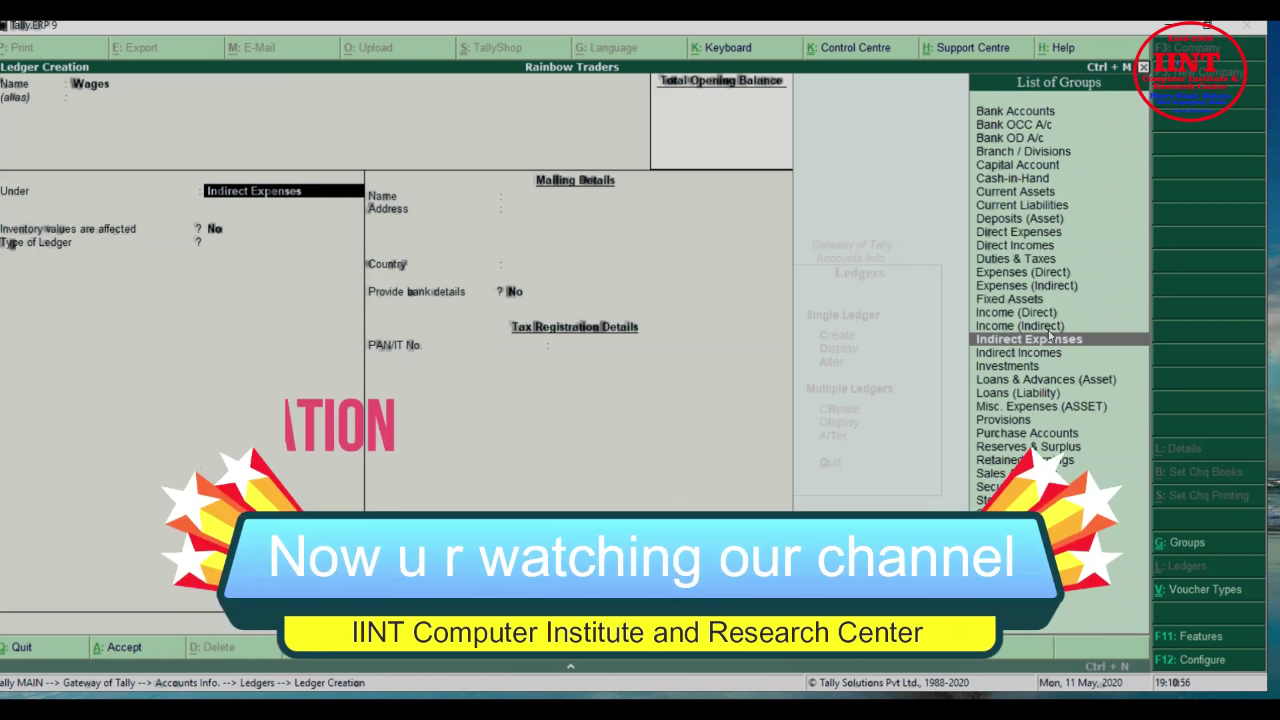
{"action": "type", "text": "Dir"}
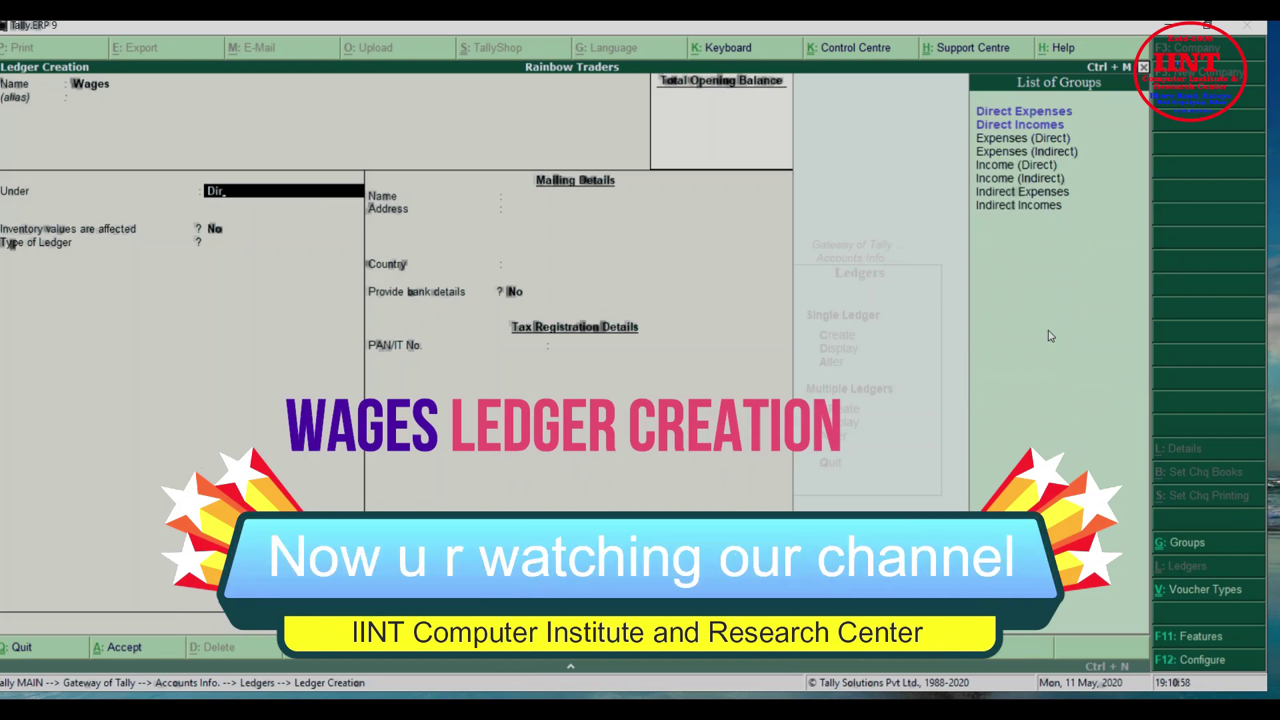
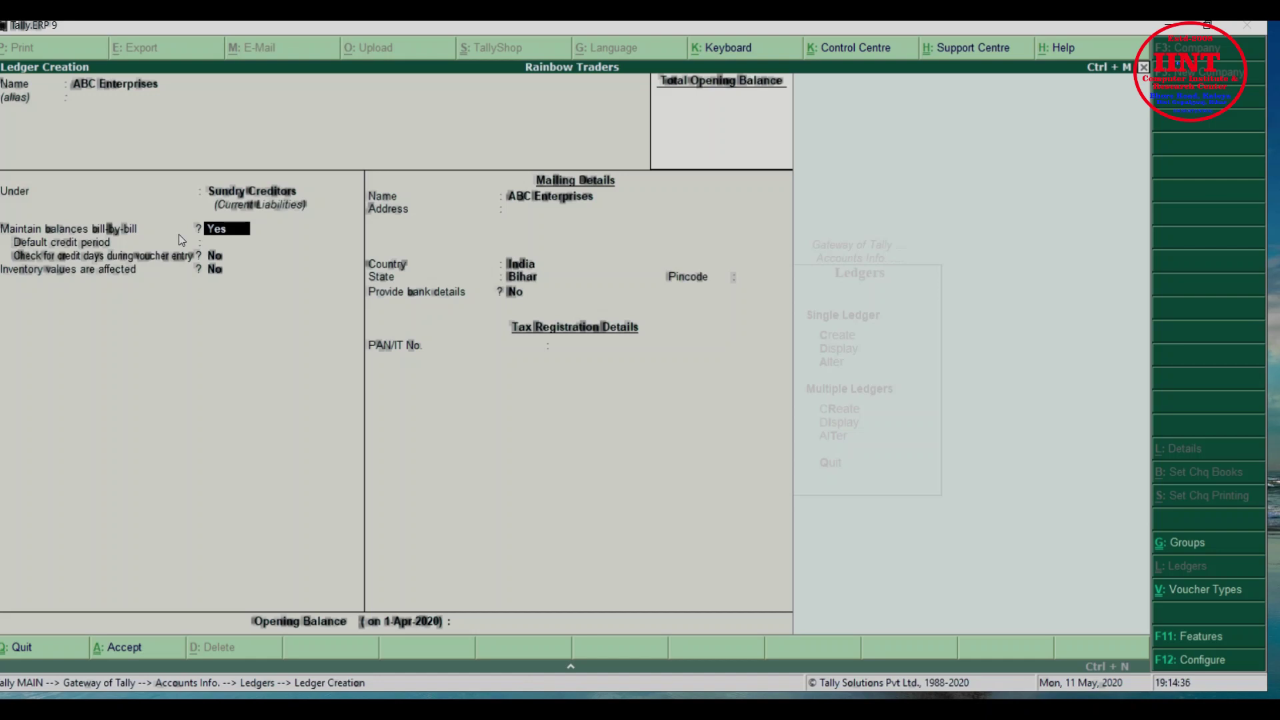
Move on from Maintain balances bill-by-bill to the ABC Enterprises default credit period
{"action": "key", "text": "Return"}
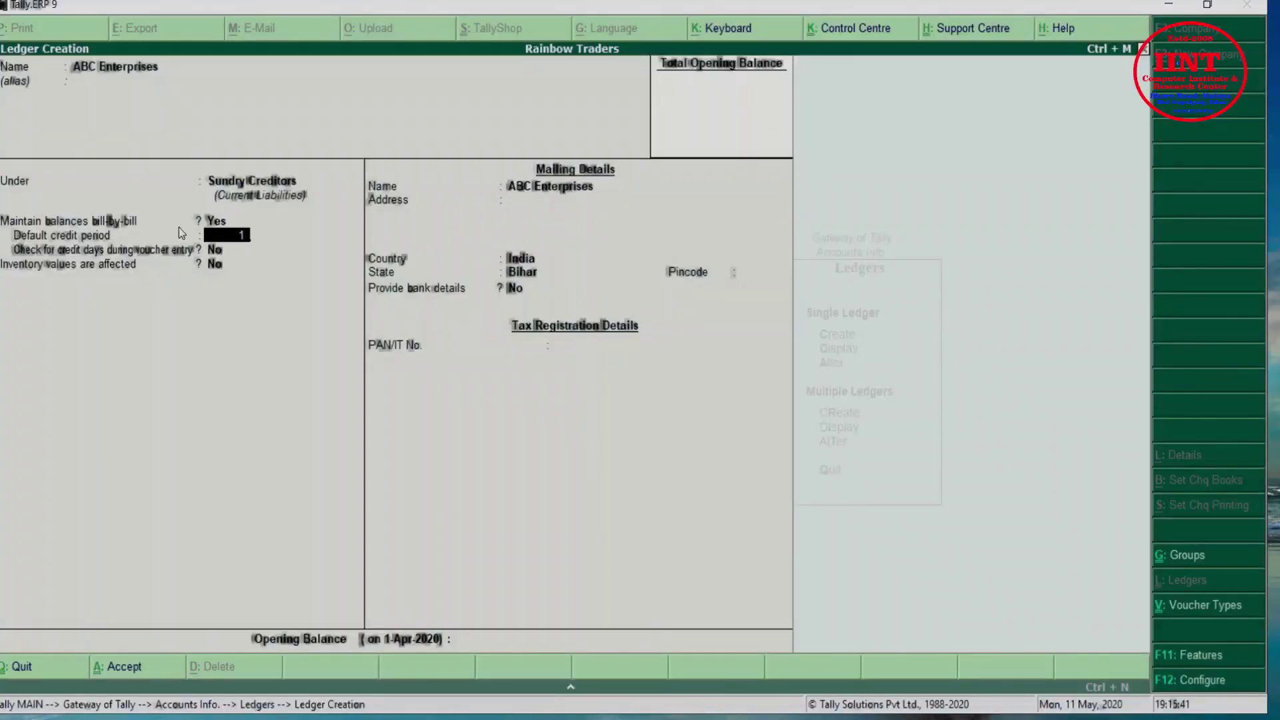
Try 1 Months, 10 Days and 1 Years as the default credit period
{"action": "type", "text": "Months"}
{"action": "key", "text": "Return"}
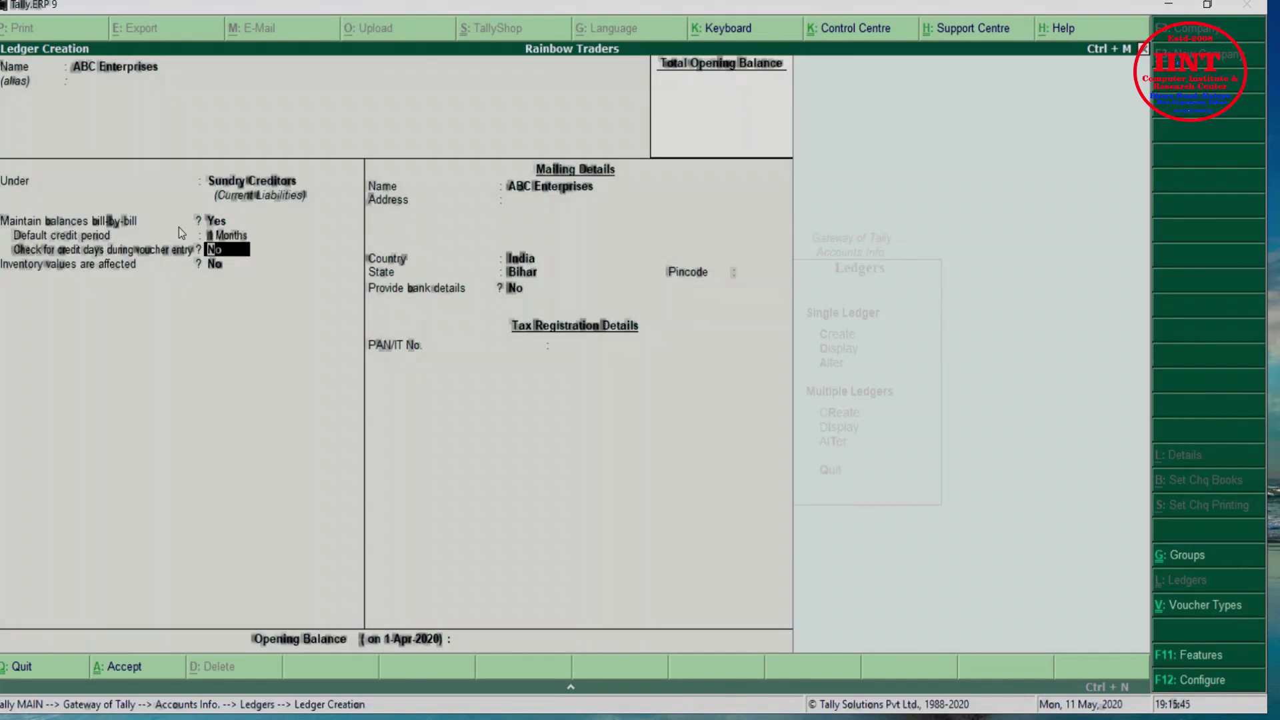
{"action": "key", "text": "BackSpace"}
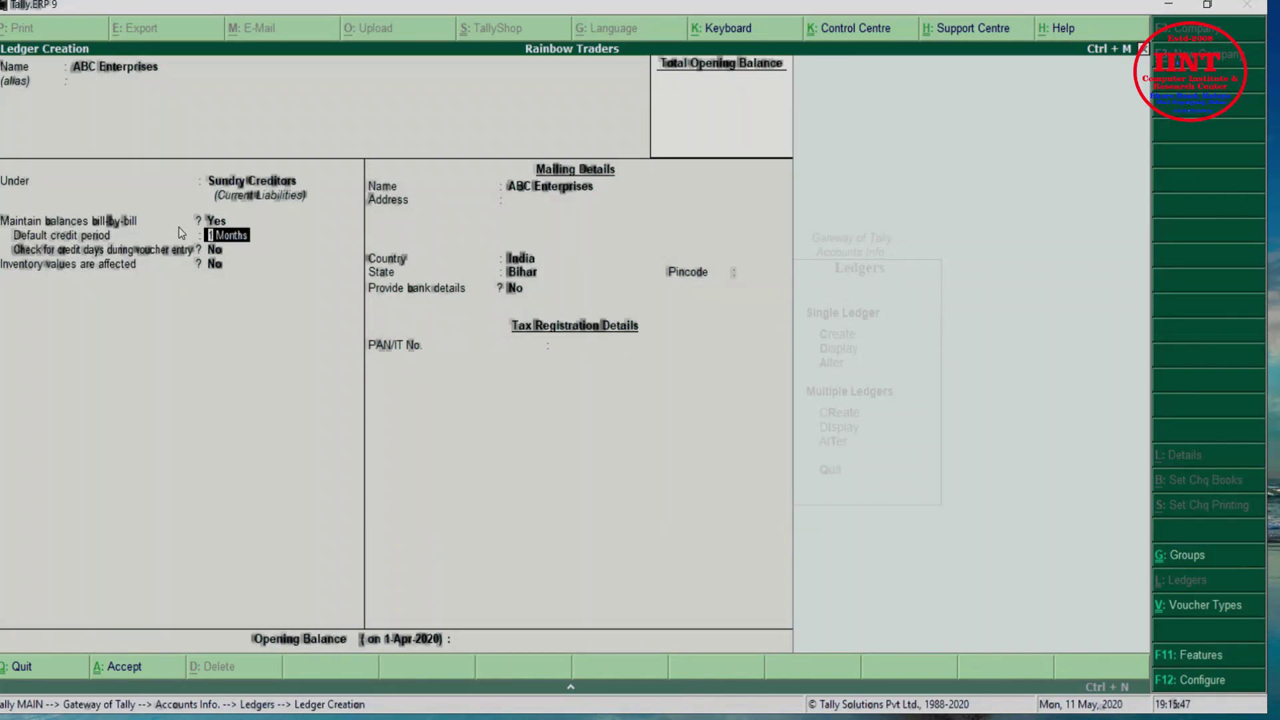
{"action": "type", "text": "10"}
{"action": "key", "text": "Return"}
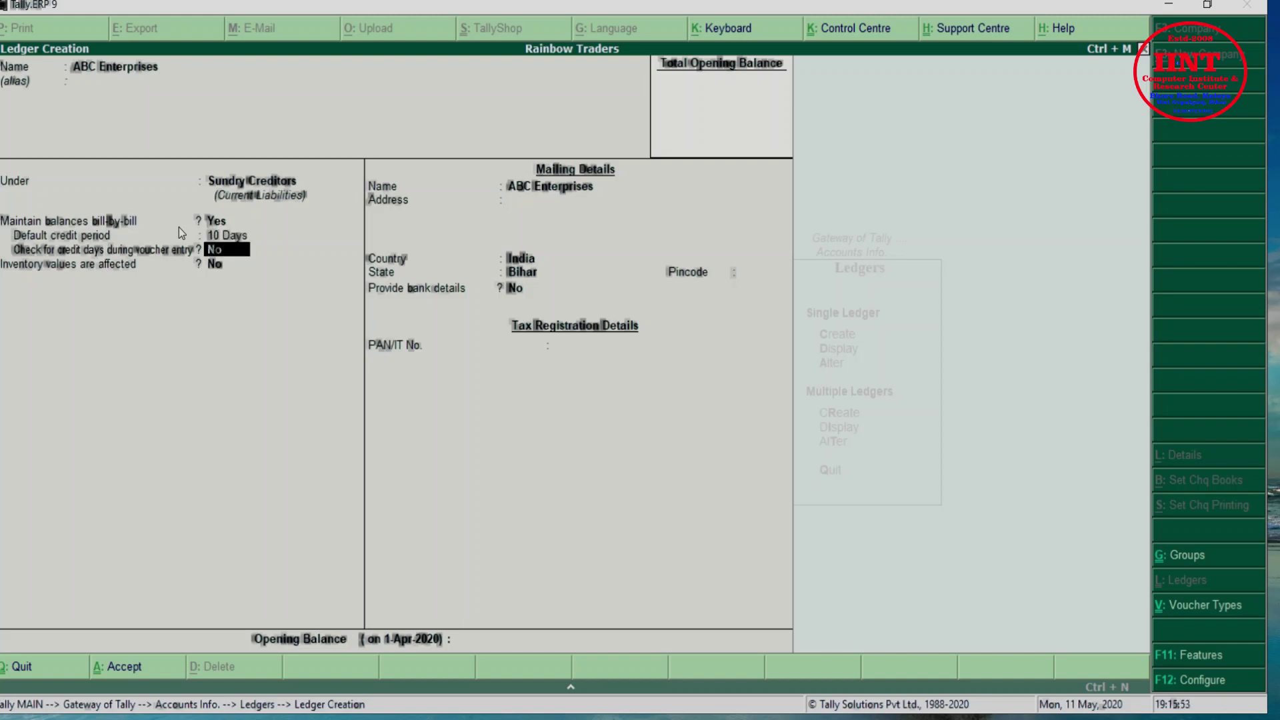
{"action": "key", "text": "BackSpace"}
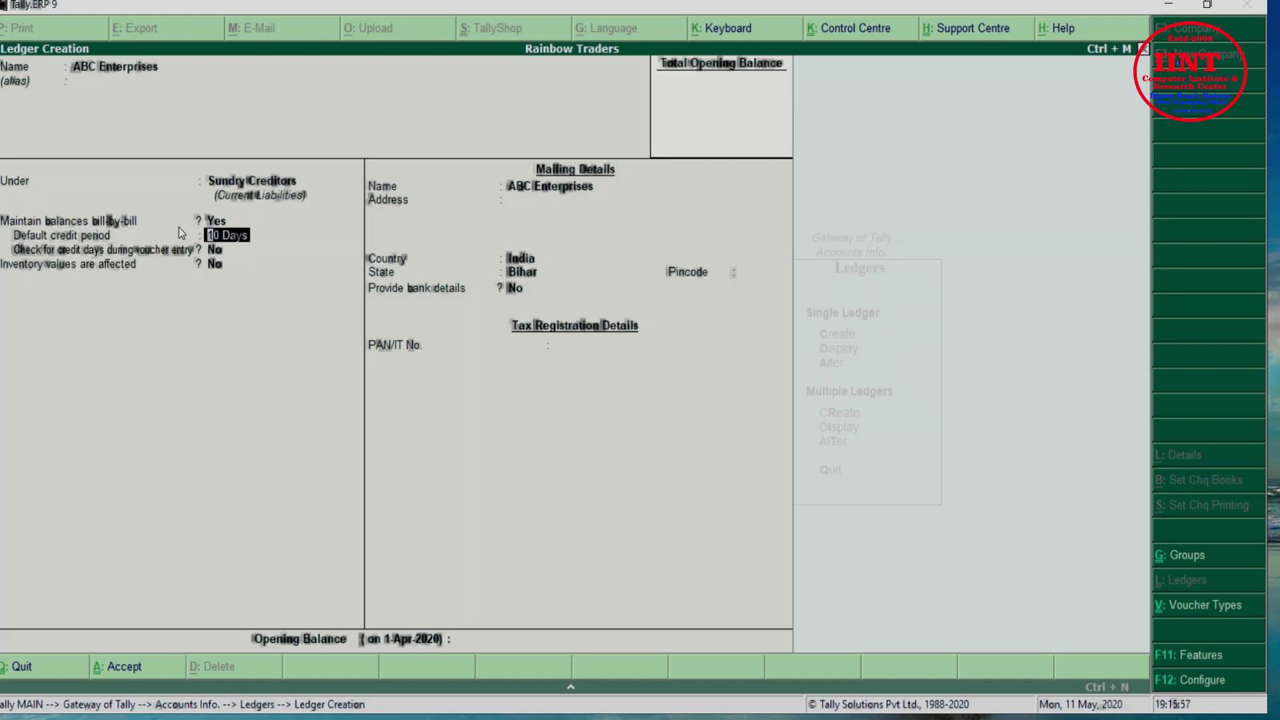
{"action": "type", "text": "1 yea"}
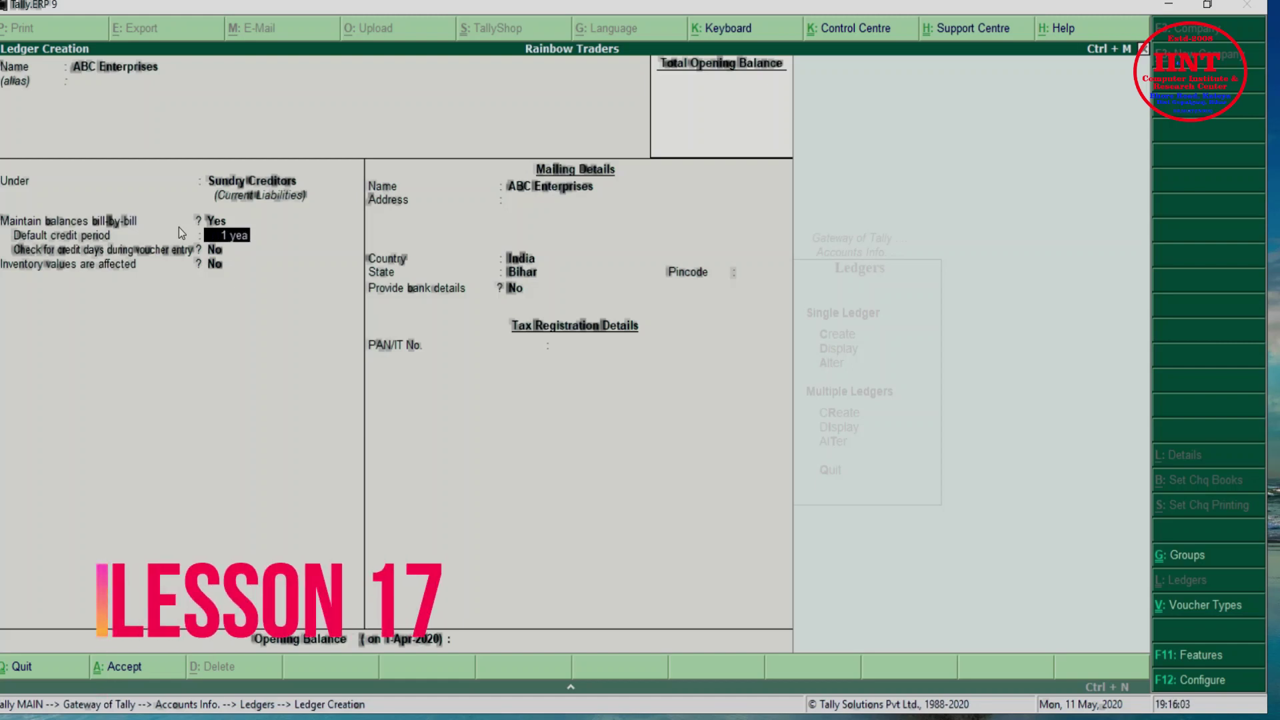
{"action": "key", "text": "Return"}
{"action": "key", "text": "BackSpace"}
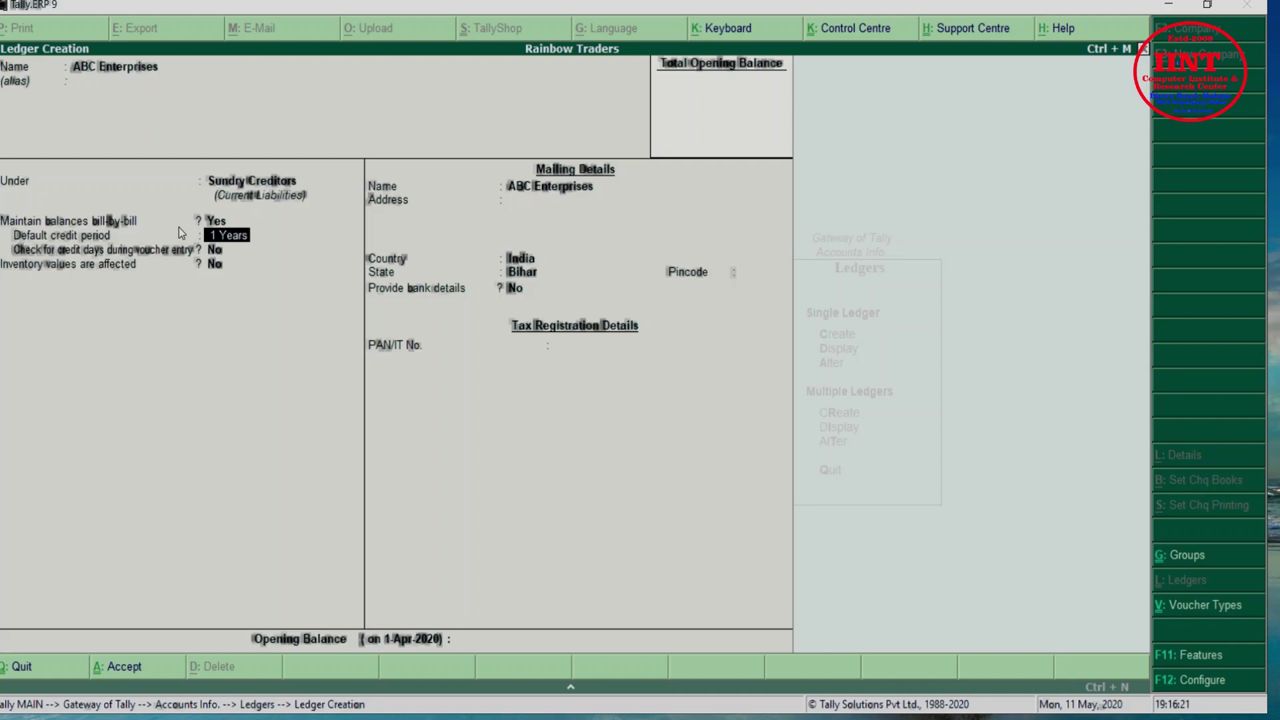
Settle the ABC Enterprises default credit period at 20 Days
{"action": "key", "text": "BackSpace"}
{"action": "type", "text": "02"}
{"action": "key", "text": "BackSpace"}
{"action": "key", "text": "BackSpace"}
{"action": "type", "text": "20 Days"}
{"action": "key", "text": "Return"}
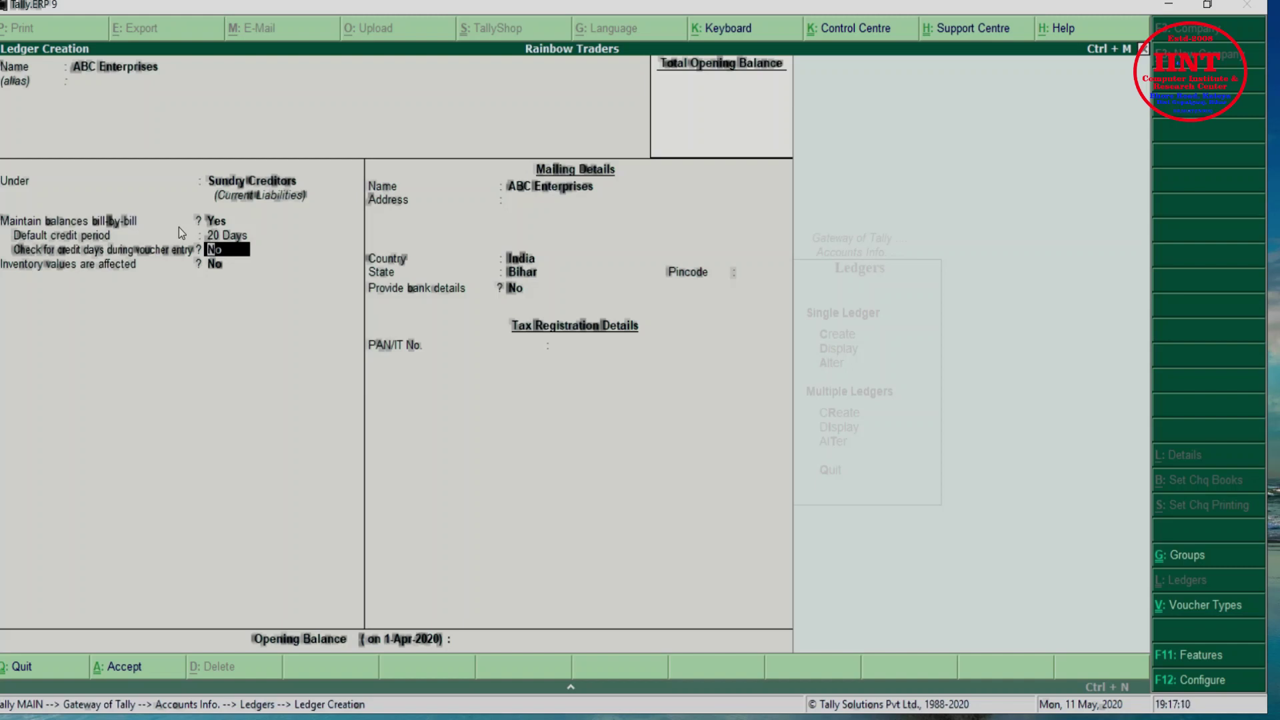
{"action": "key", "text": "Return"}
{"action": "key", "text": "Return"}
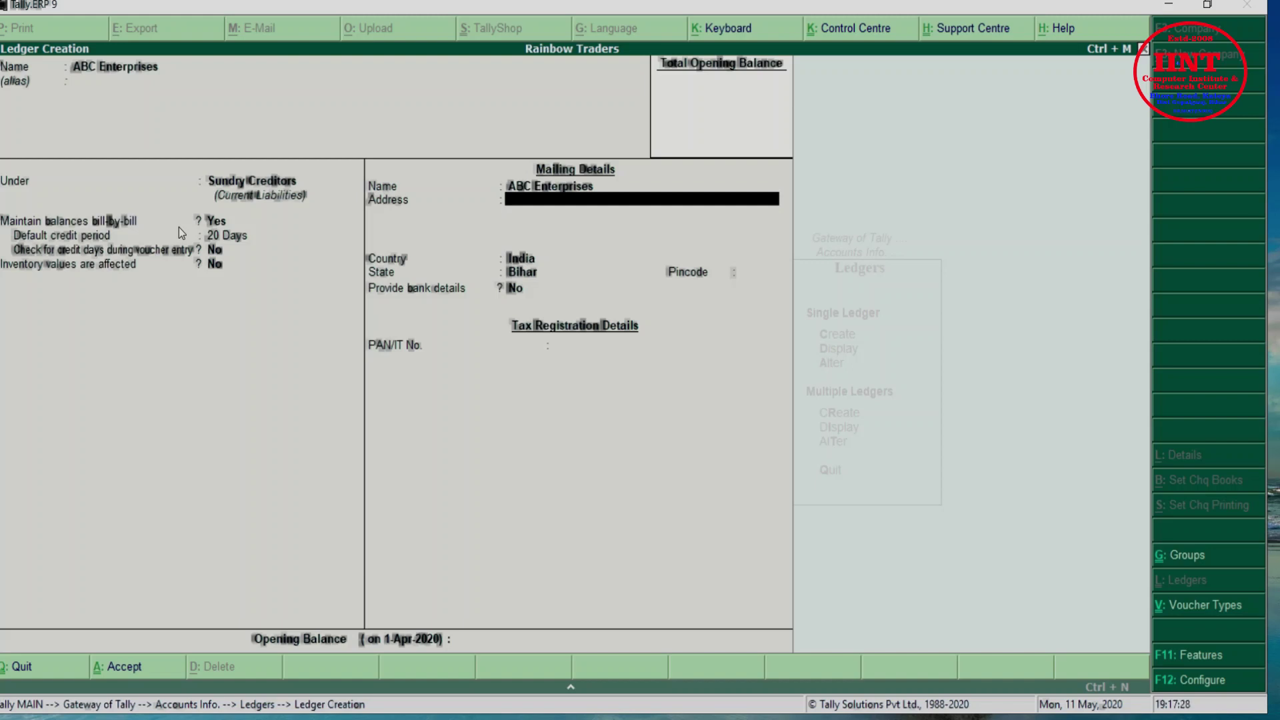
Enter Siwan as the address and save the ABC Enterprises ledger
{"action": "key", "text": "Up"}
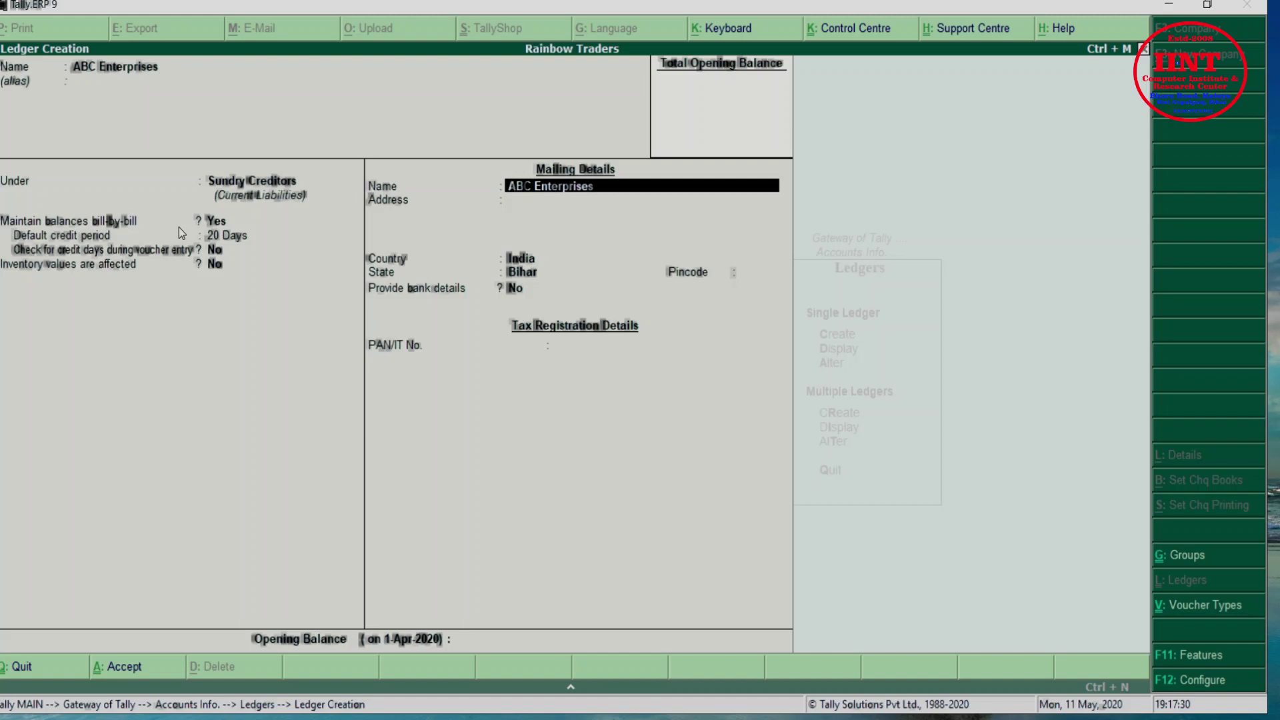
{"action": "key", "text": "Return"}
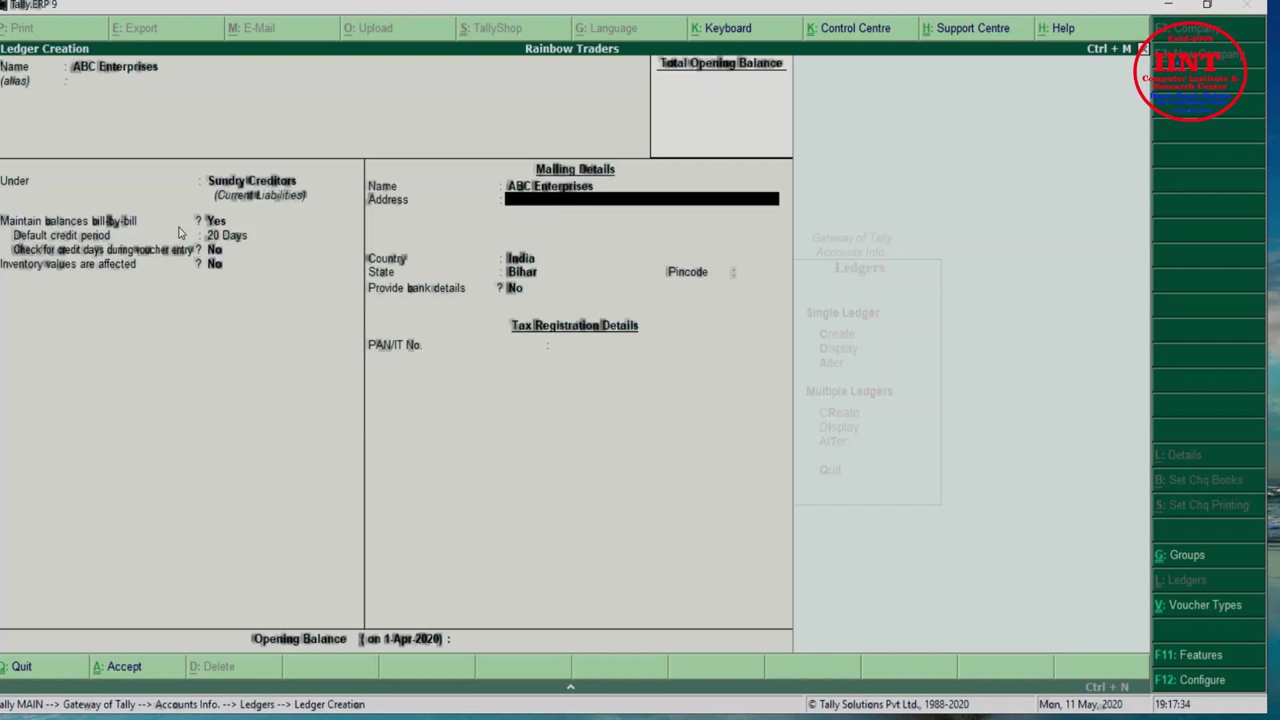
{"action": "type", "text": "Siwan"}
{"action": "key", "text": "Return"}
{"action": "key", "text": "Return"}
{"action": "key", "text": "Return"}
{"action": "key", "text": "Return"}
{"action": "key", "text": "Return"}
{"action": "key", "text": "Return"}
{"action": "key", "text": "Return"}
{"action": "key", "text": "Return"}
{"action": "key", "text": "Return"}
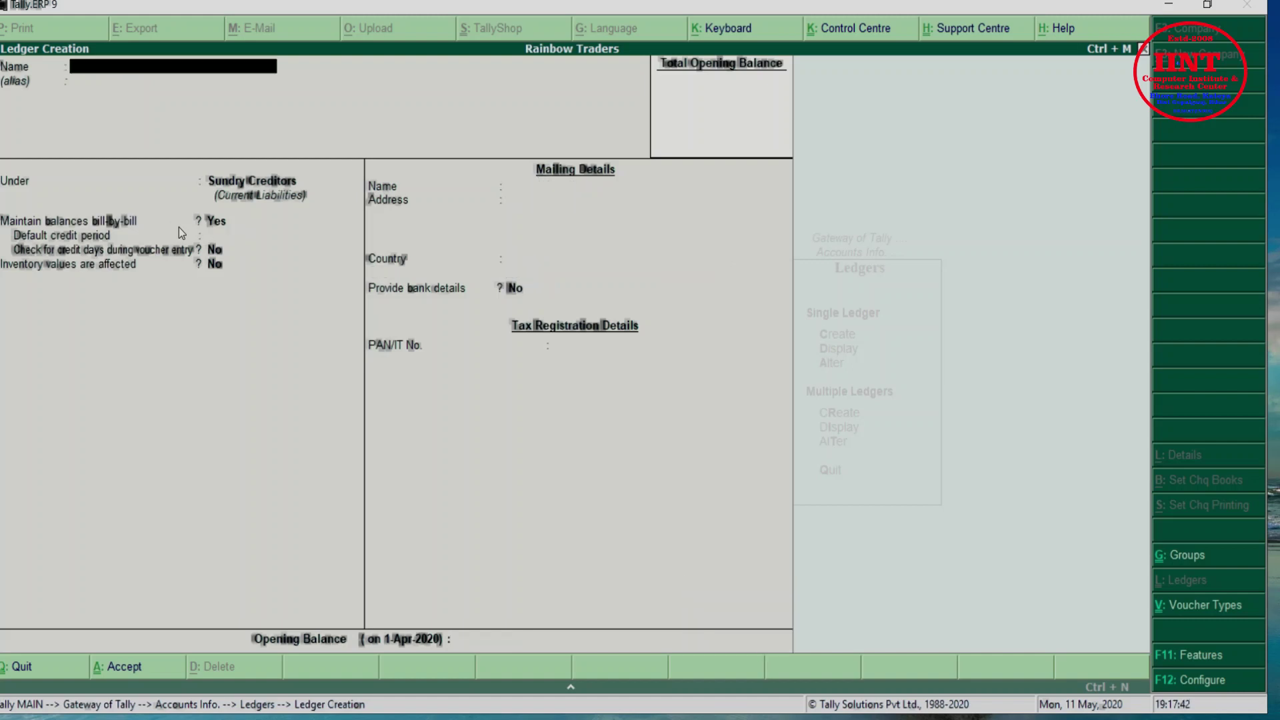
Name the next ledger XYZ Traders
{"action": "type", "text": "XYZ"}
{"action": "key", "text": "Return"}
{"action": "key", "text": "BackSpace"}
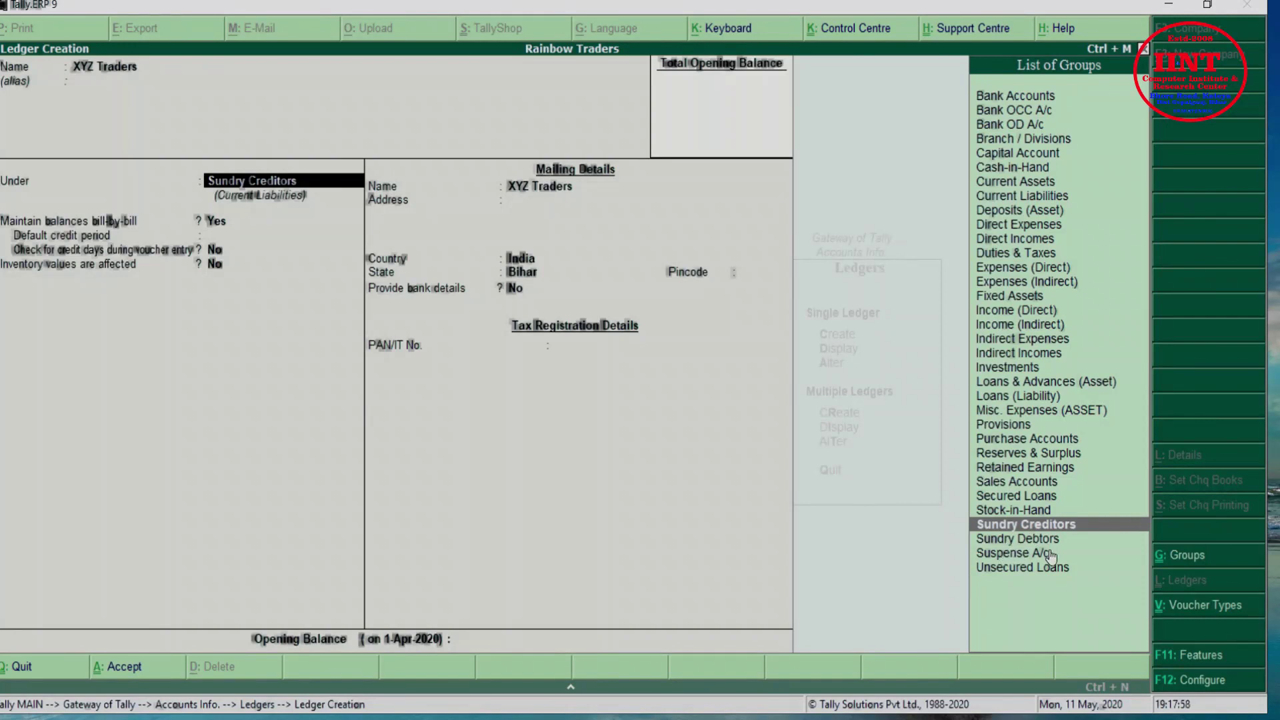
Change the XYZ Traders group from Sundry Creditors to Sundry Debtors
{"action": "key", "text": "Down"}
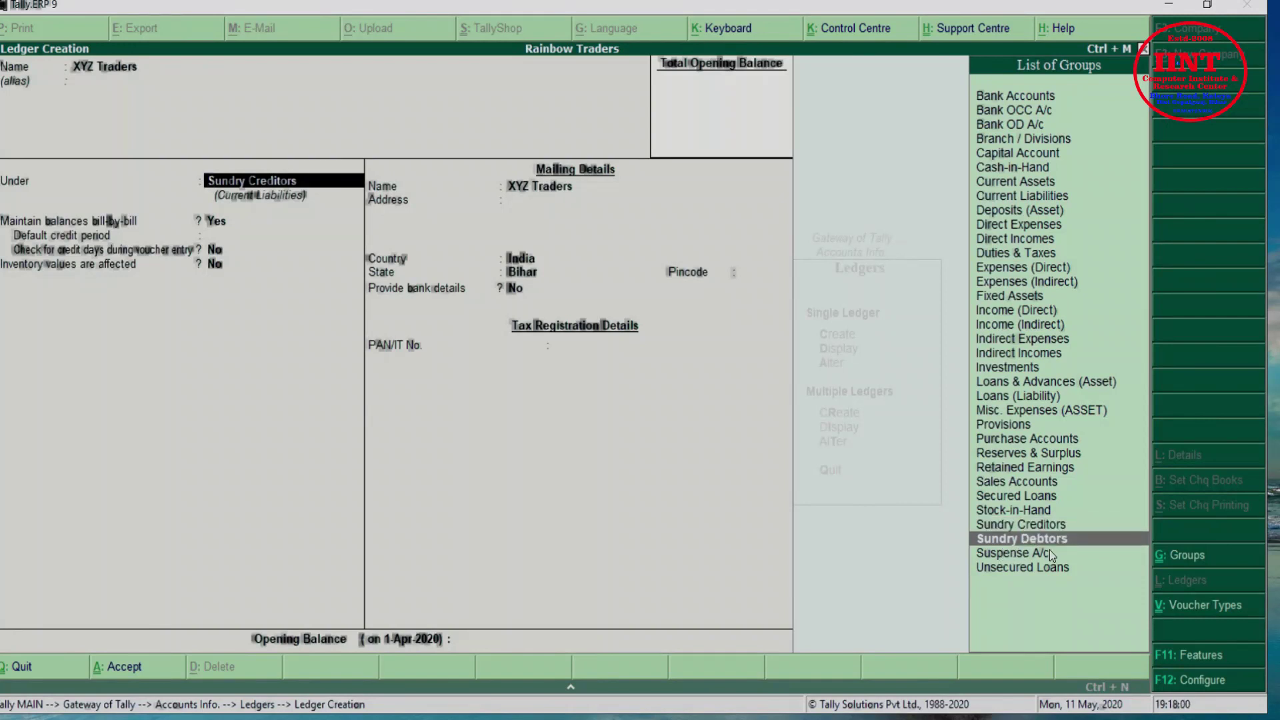
{"action": "key", "text": "Right"}
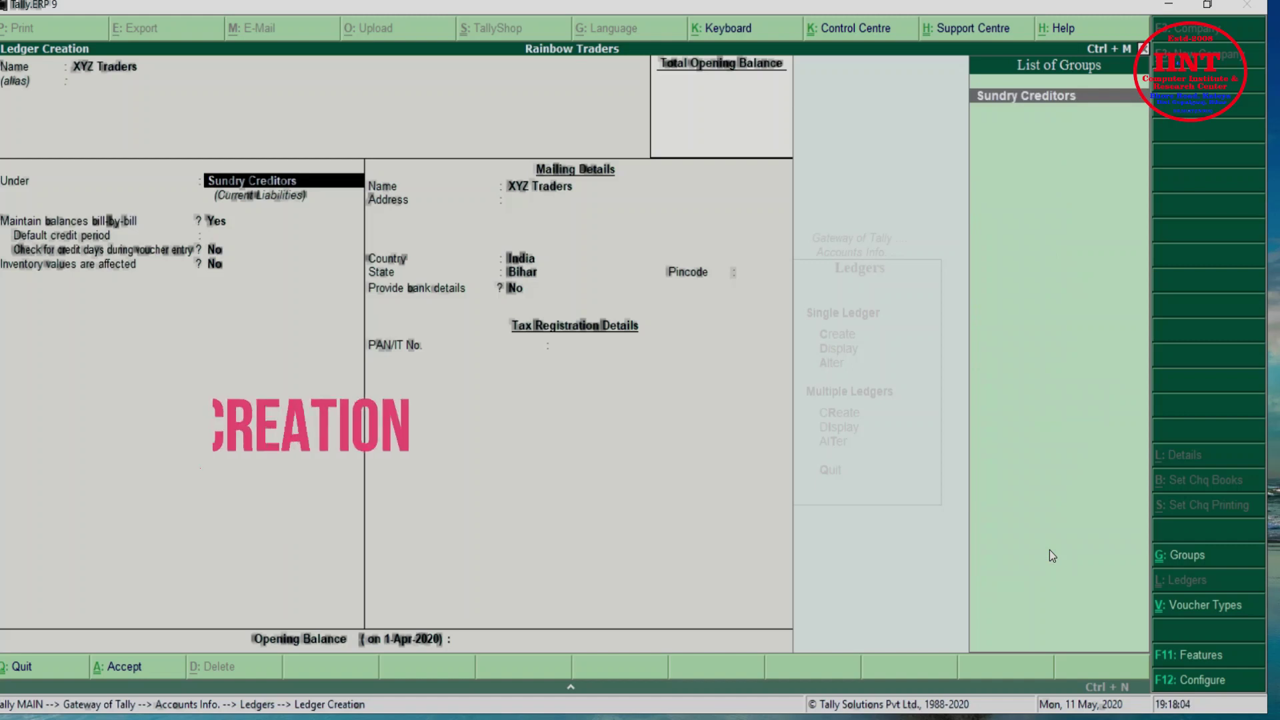
{"action": "type", "text": "s"}
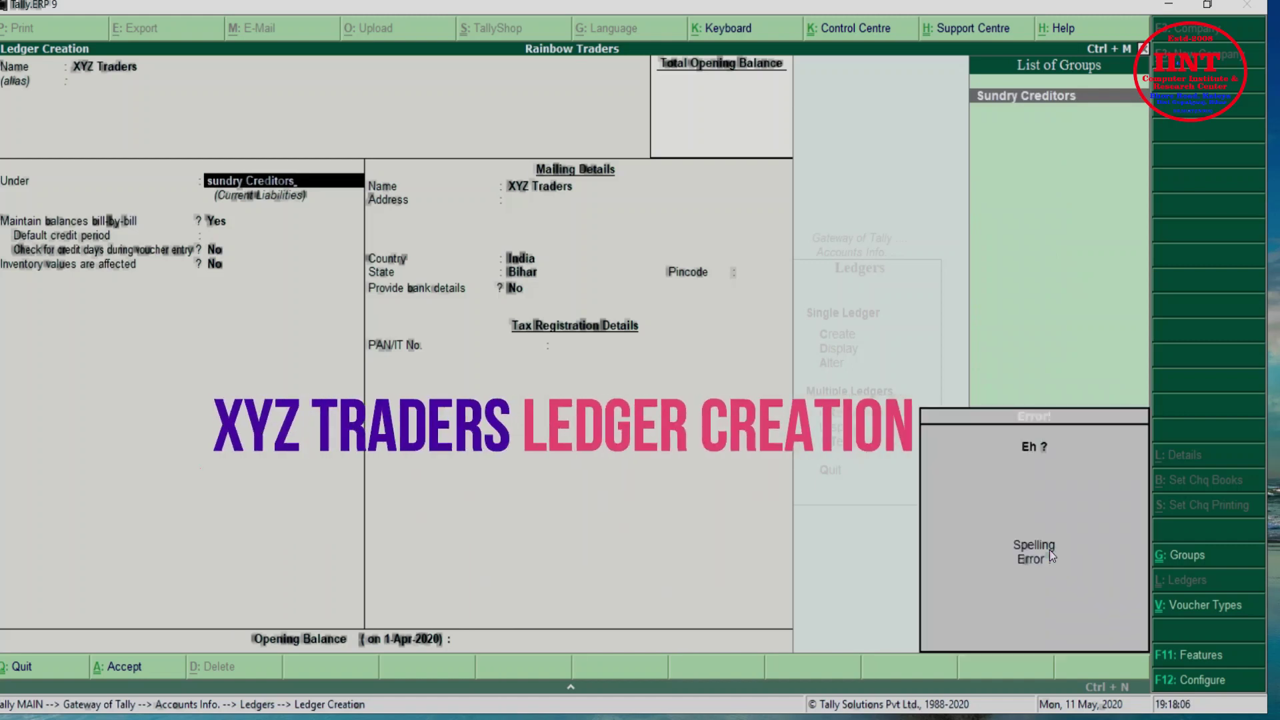
{"action": "key", "text": "BackSpace"}
{"action": "key", "text": "BackSpace"}
{"action": "key", "text": "BackSpace"}
{"action": "key", "text": "BackSpace"}
{"action": "key", "text": "BackSpace"}
{"action": "key", "text": "BackSpace"}
{"action": "key", "text": "BackSpace"}
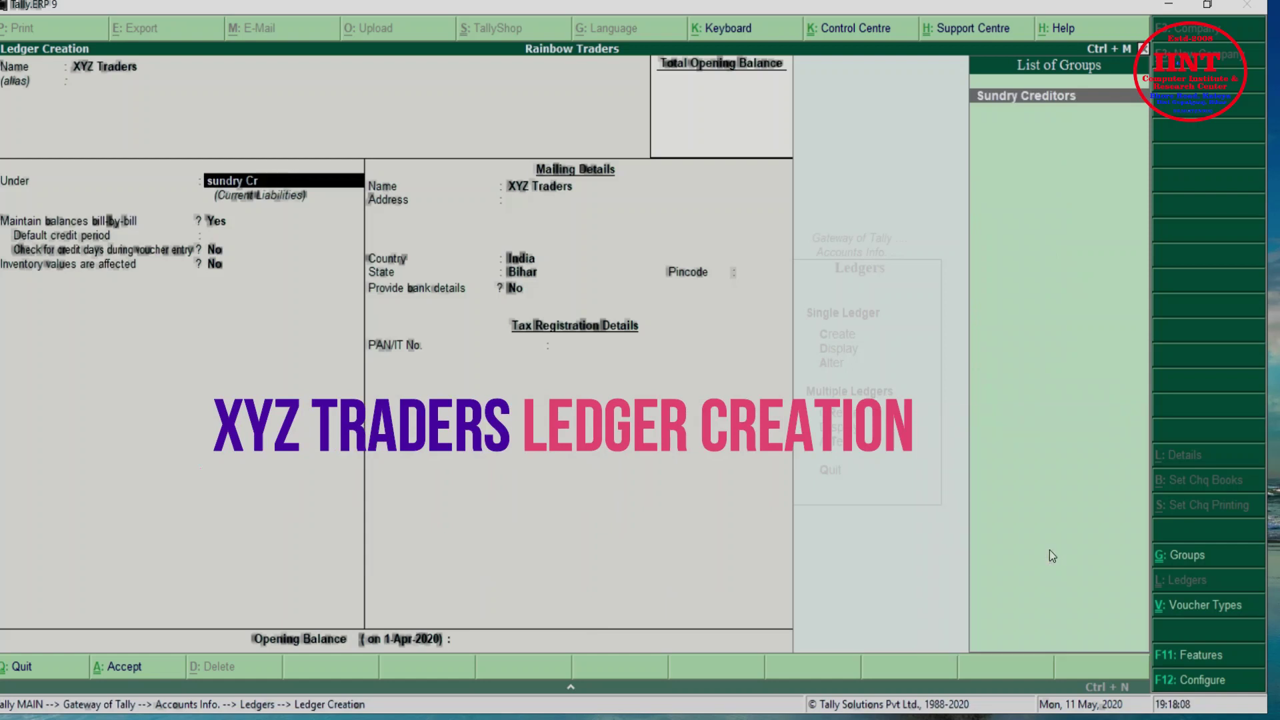
{"action": "key", "text": "BackSpace"}
{"action": "key", "text": "BackSpace"}
{"action": "type", "text": "deb"}
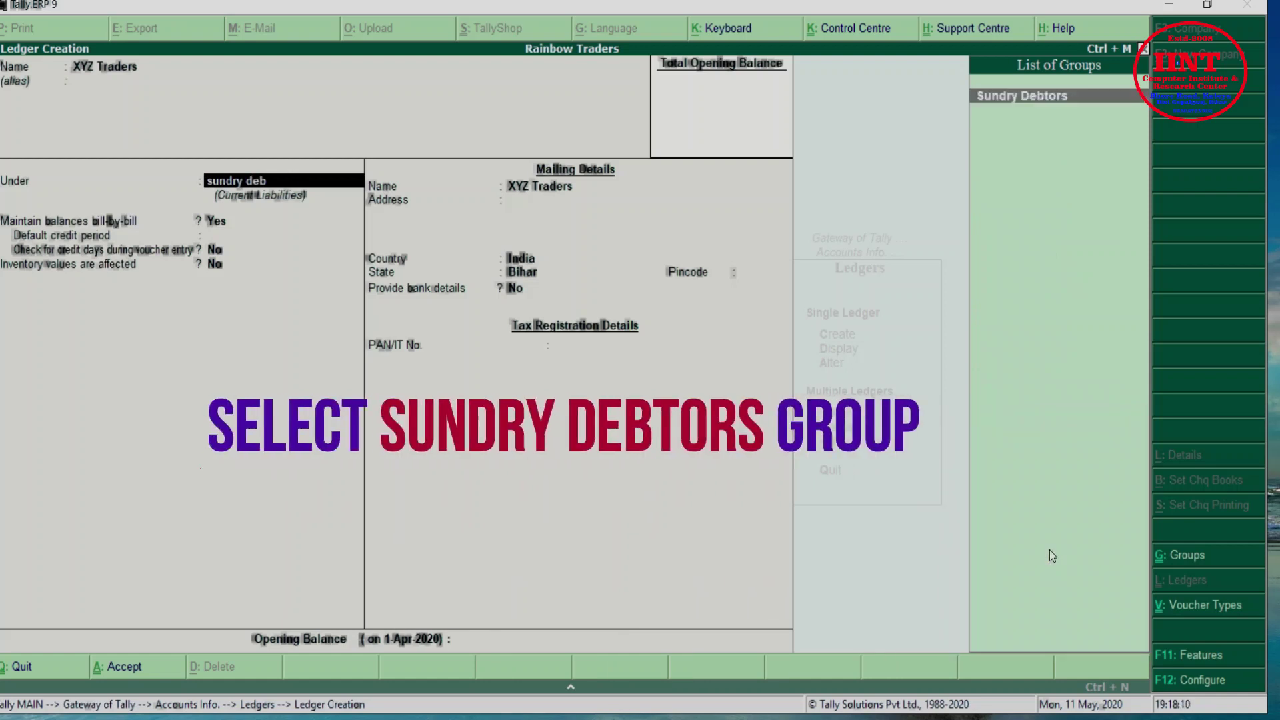
{"action": "key", "text": "Return"}
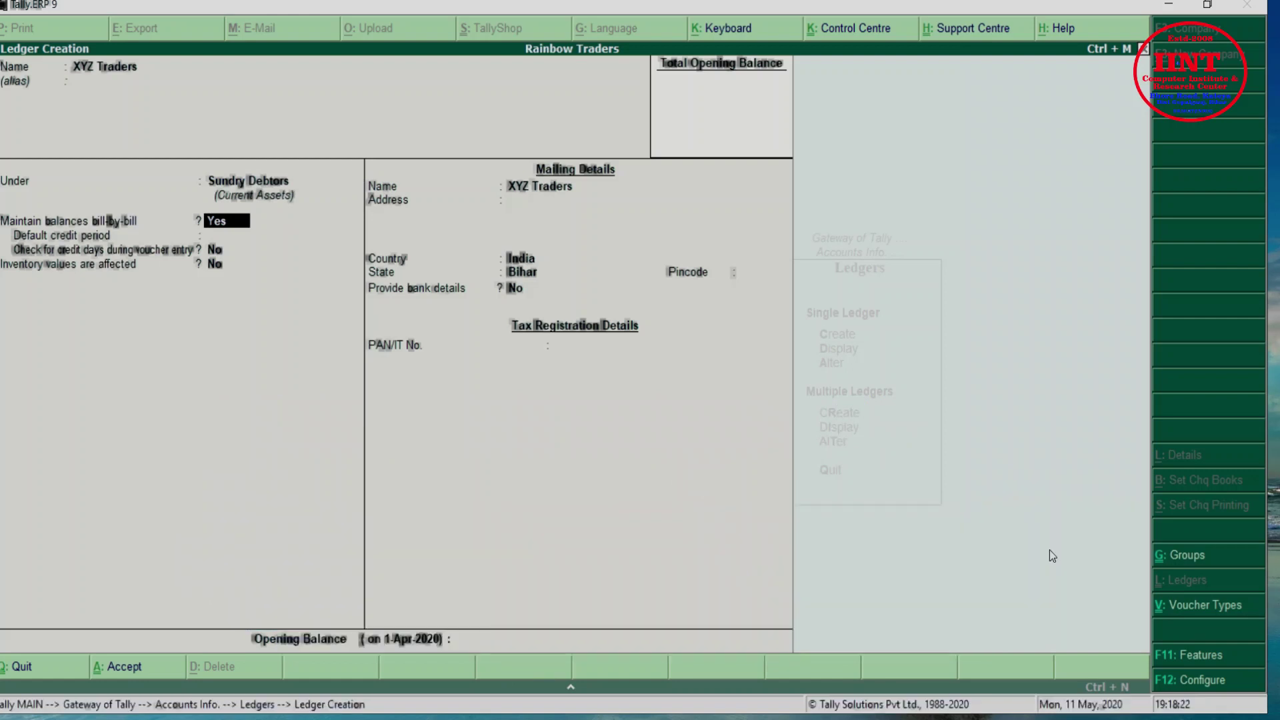
Give XYZ Traders a 20 Days credit period and Kateya address, then save it
{"action": "key", "text": "Return"}
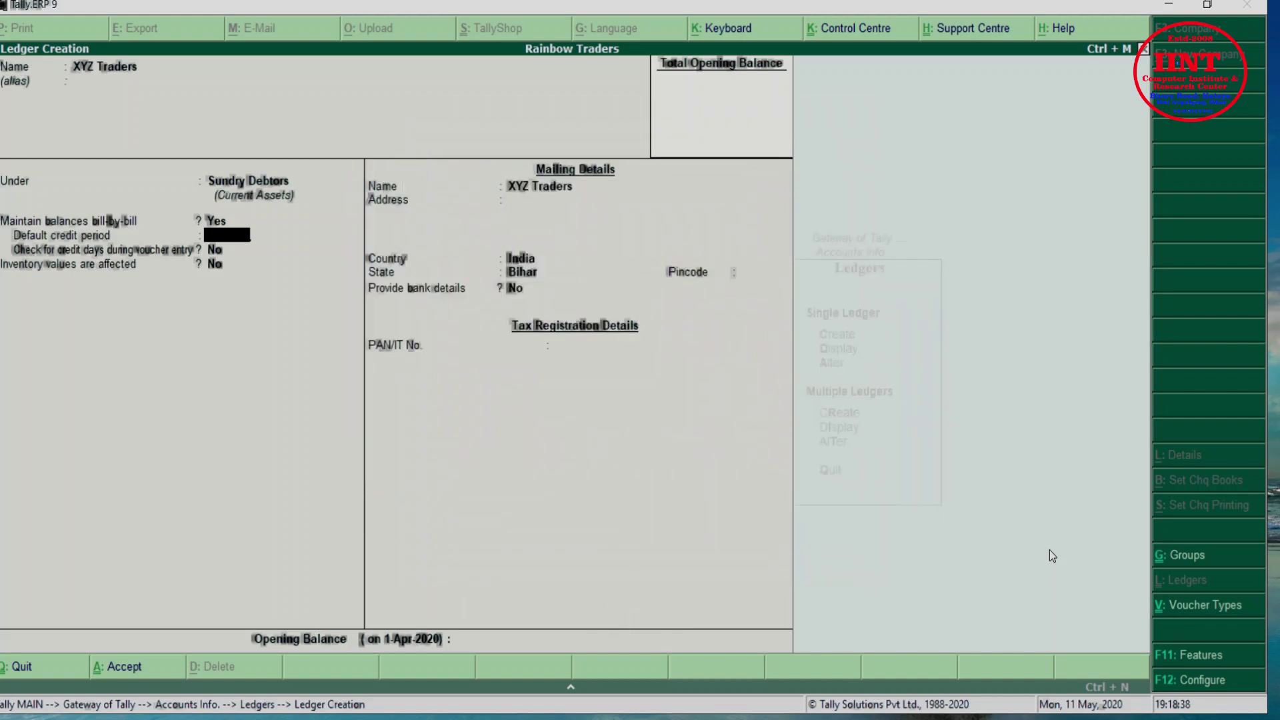
{"action": "type", "text": "20"}
{"action": "key", "text": "Return"}
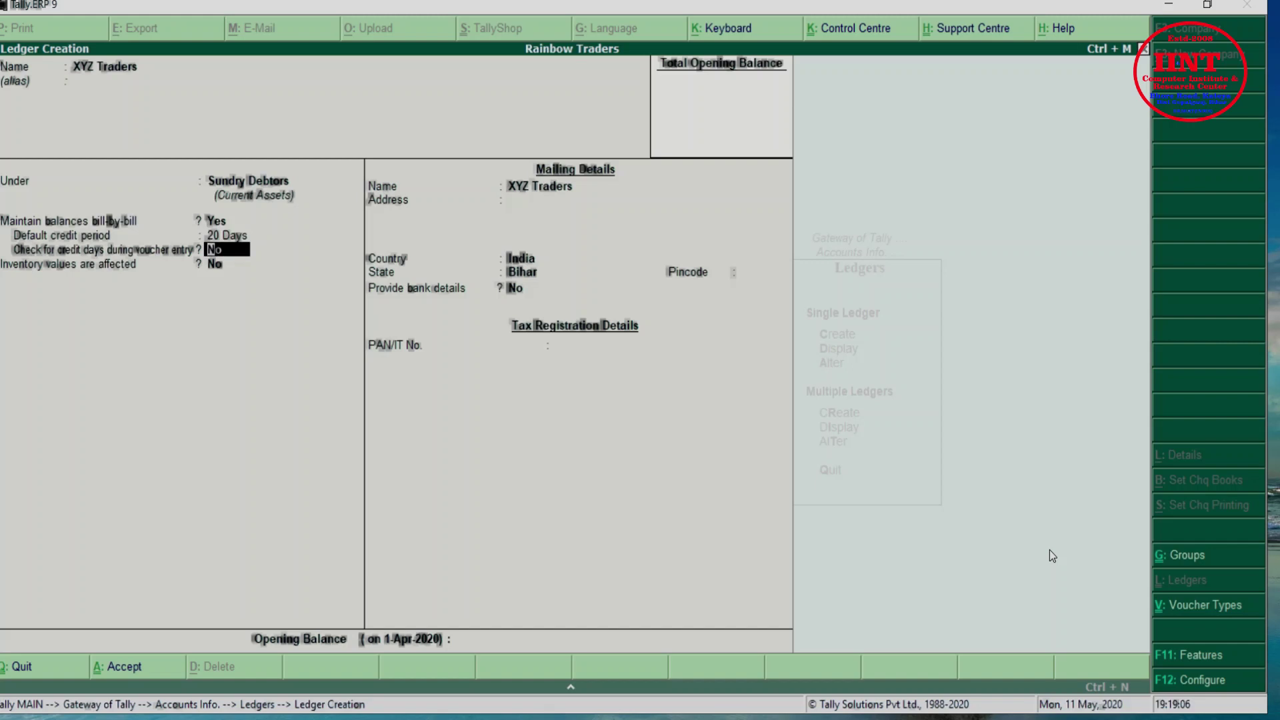
{"action": "key", "text": "Return"}
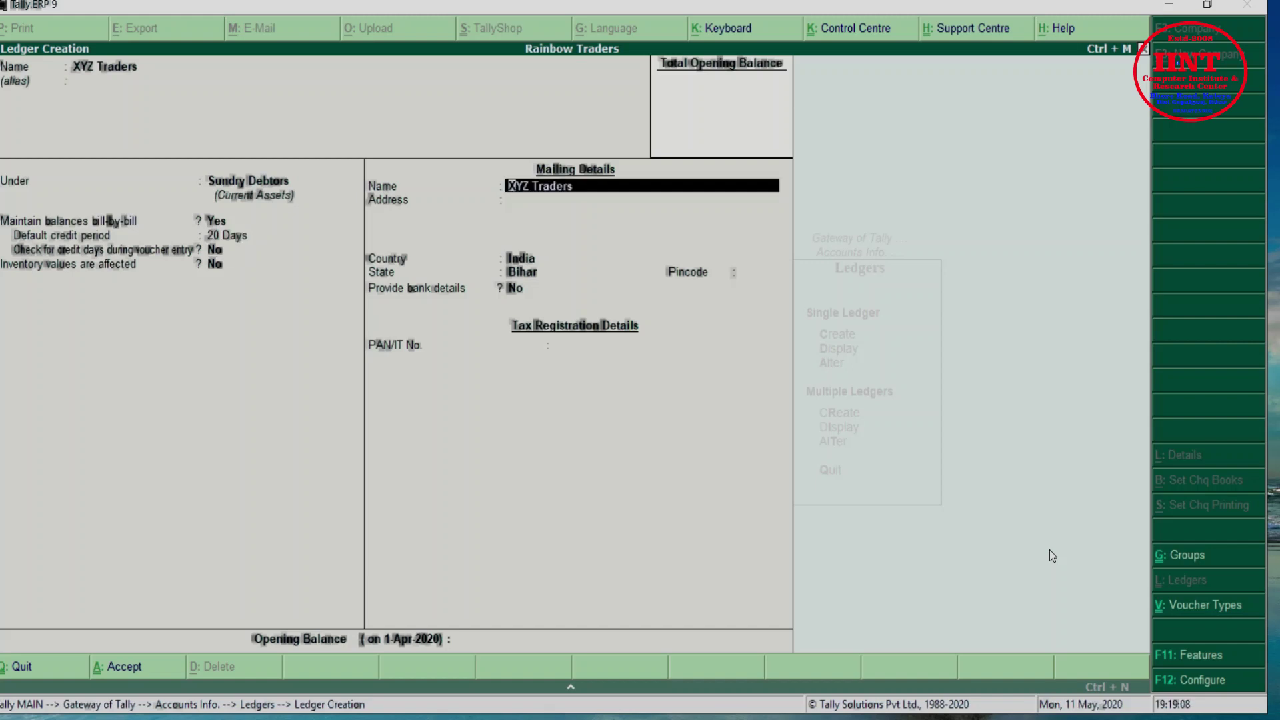
{"action": "key", "text": "Return"}
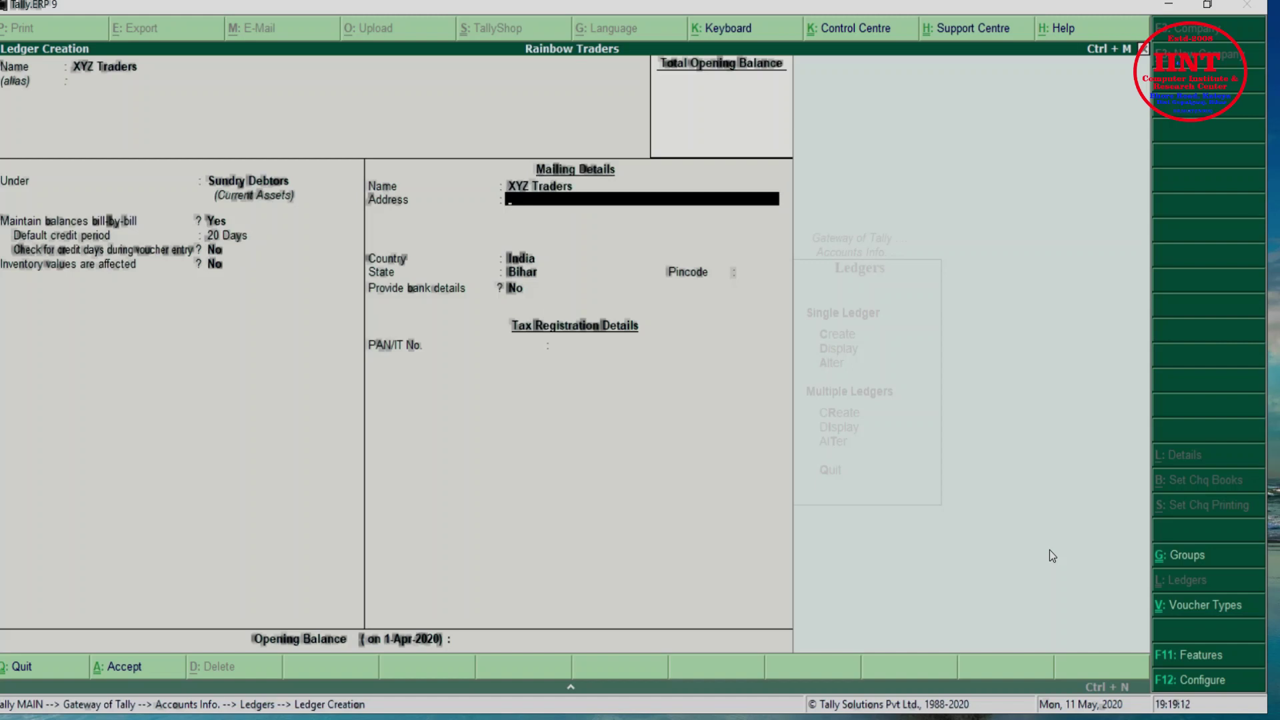
{"action": "type", "text": "Kateya"}
{"action": "key", "text": "Return"}
{"action": "key", "text": "Return"}
{"action": "key", "text": "Return"}
{"action": "key", "text": "Return"}
{"action": "key", "text": "Return"}
{"action": "key", "text": "Return"}
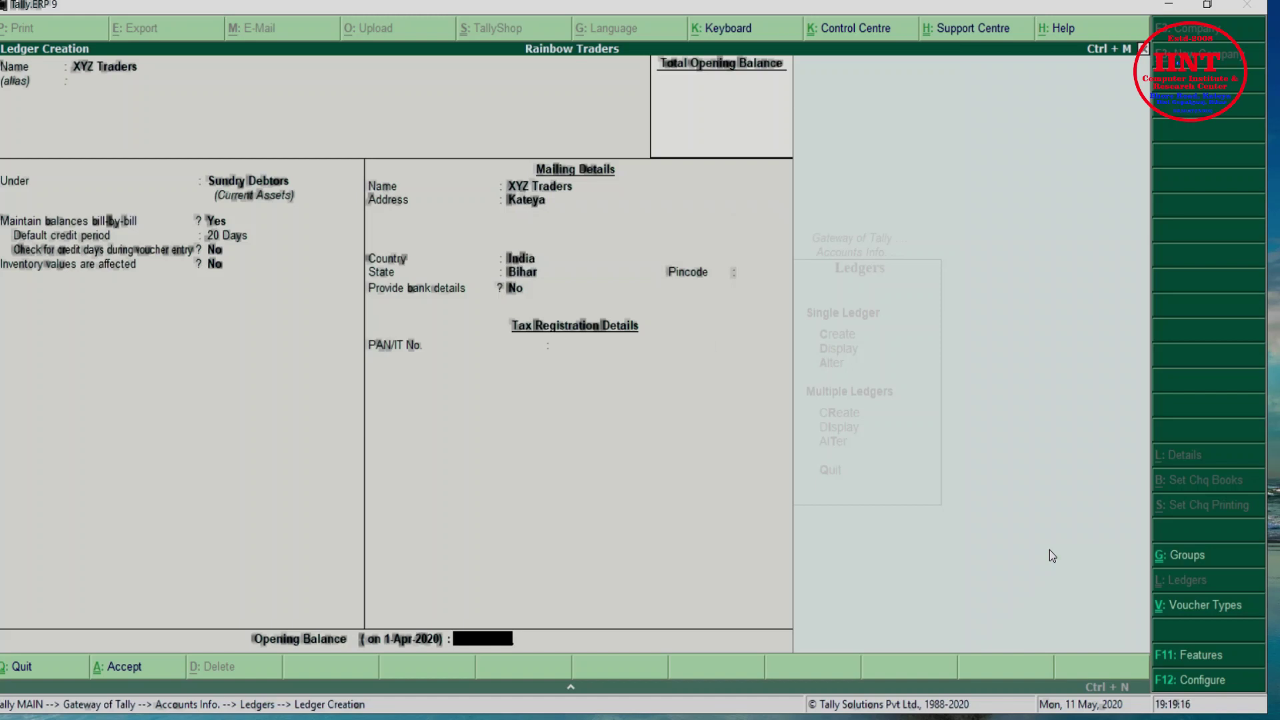
{"action": "key", "text": "Return"}
{"action": "key", "text": "Return"}
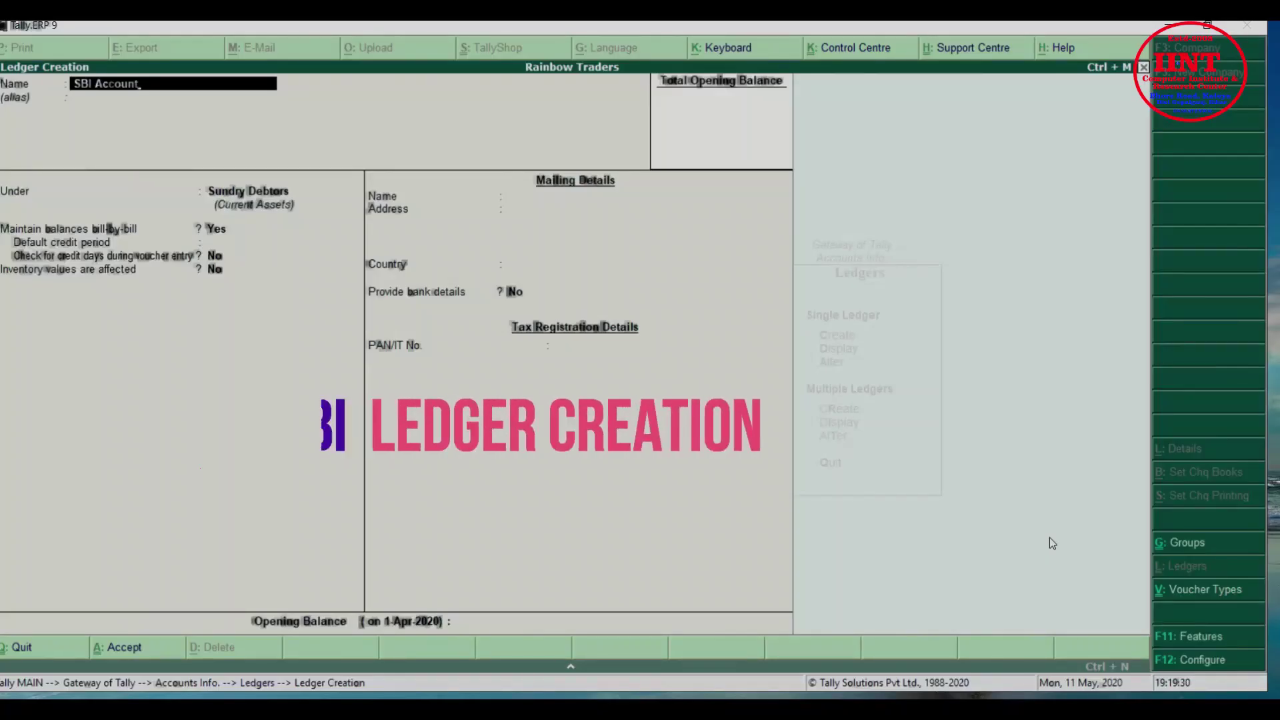
Put SBI Account under Bank Accounts with its account number, IFS code SBIN02662 and Gopalganj branch
{"action": "key", "text": "Return"}
{"action": "key", "text": "Return"}
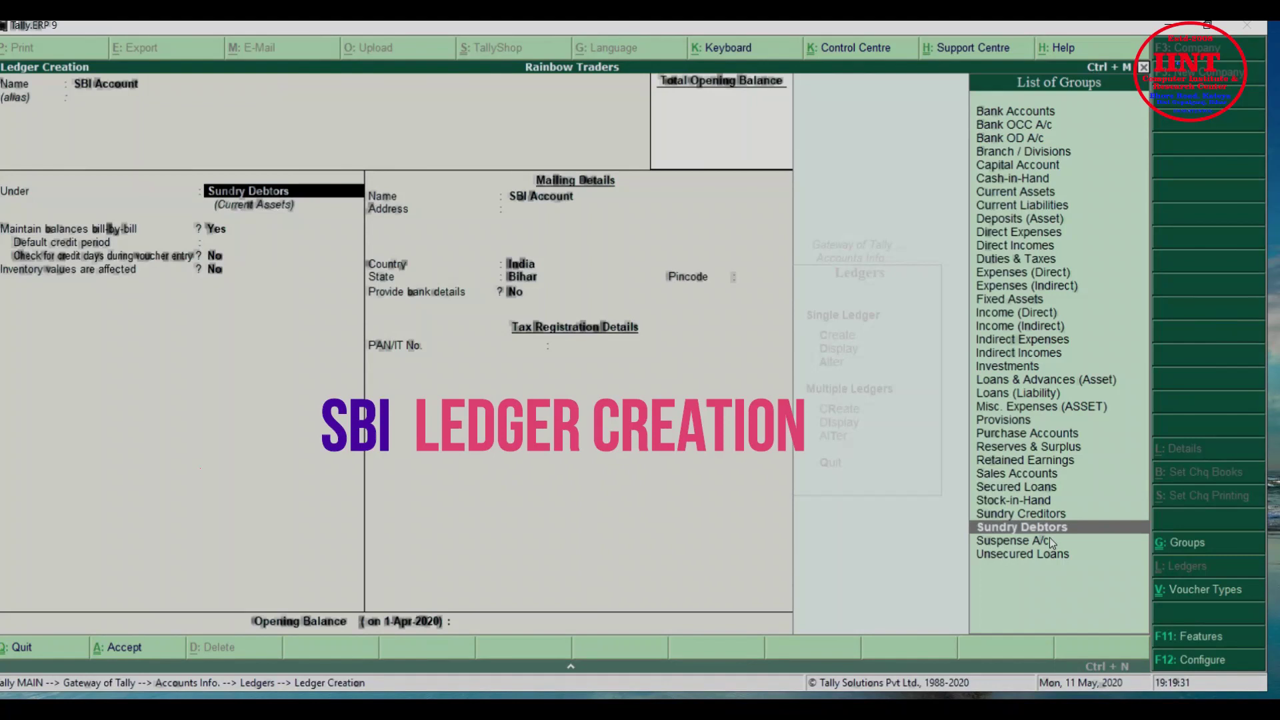
{"action": "type", "text": "Bank"}
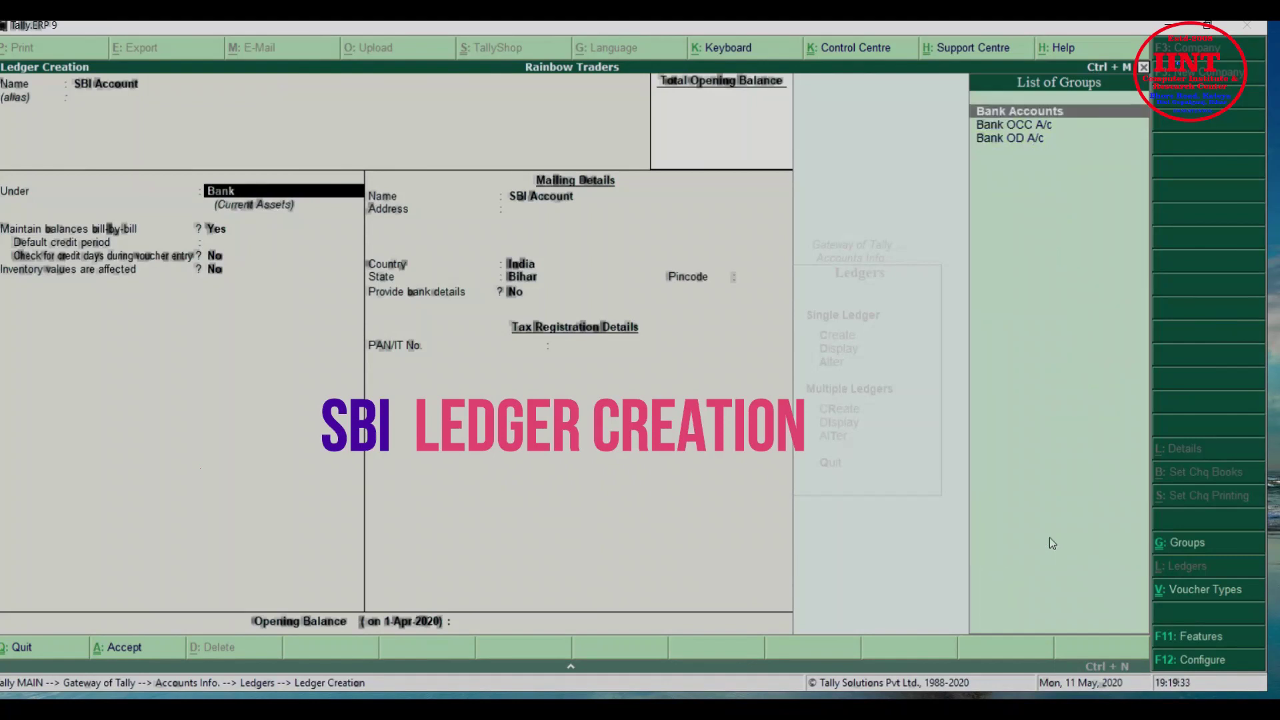
{"action": "key", "text": "Return"}
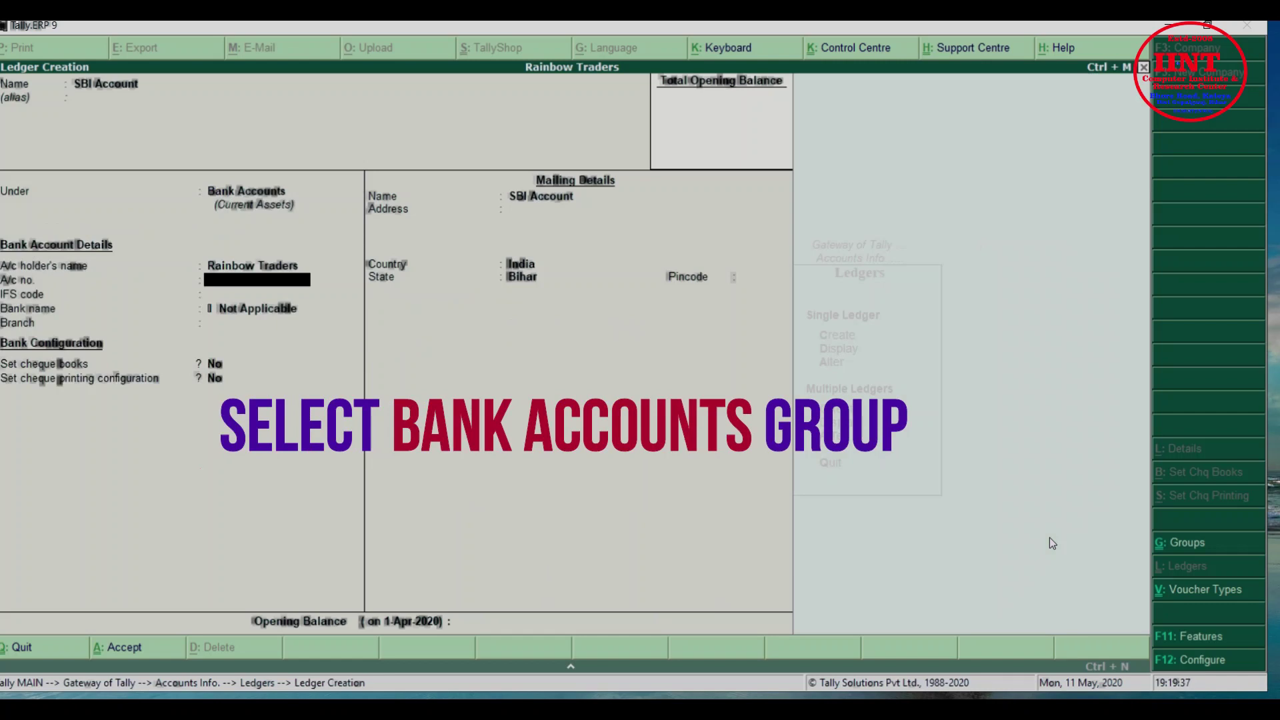
{"action": "key", "text": "Return"}
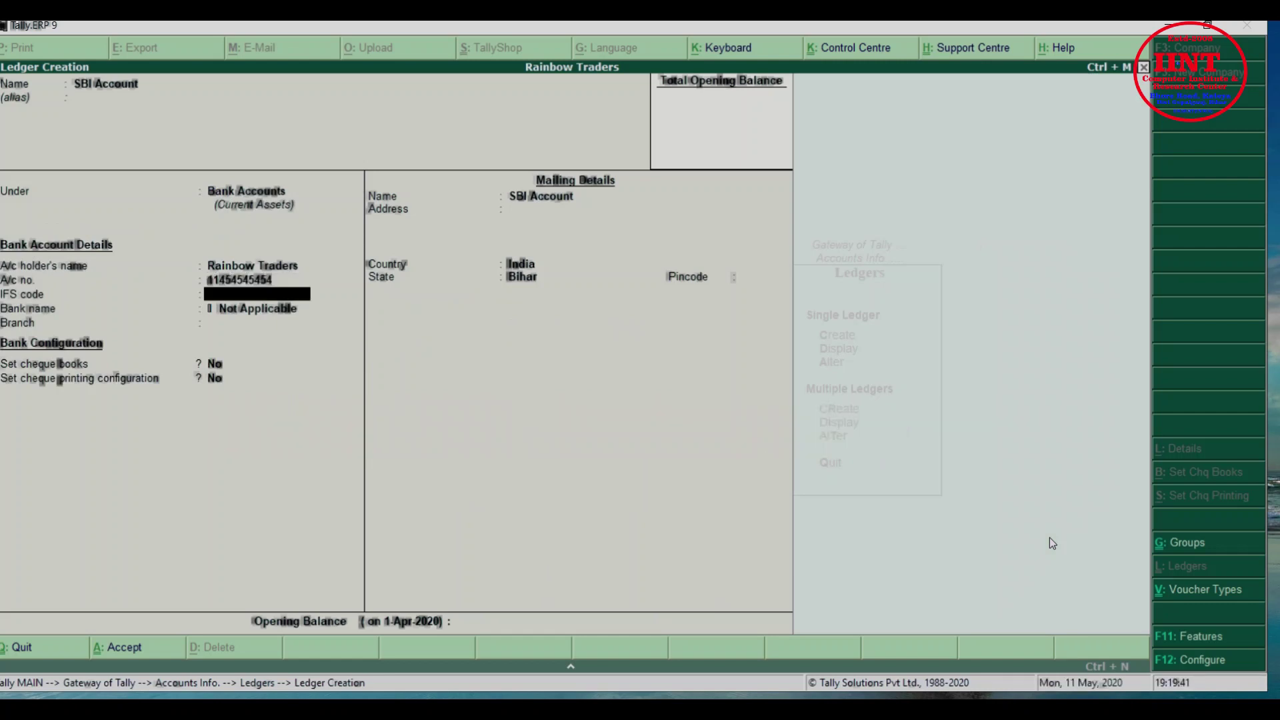
{"action": "type", "text": "SBIN"}
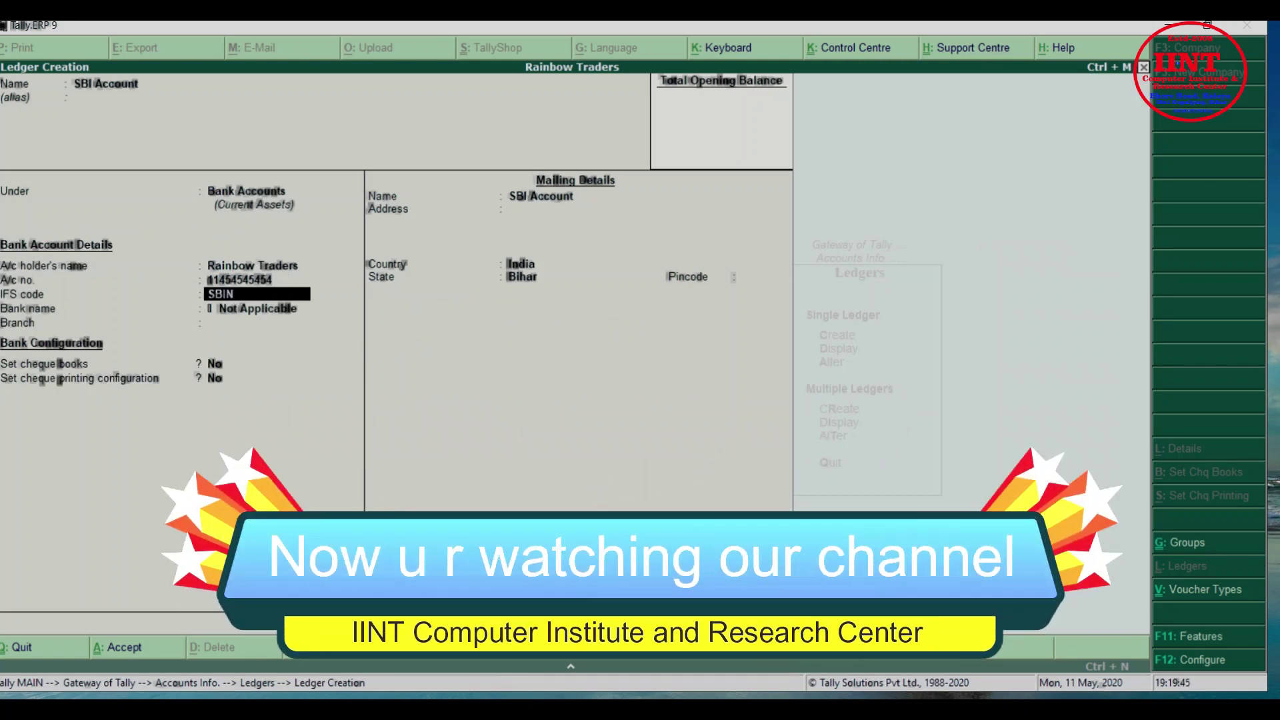
{"action": "type", "text": "02662"}
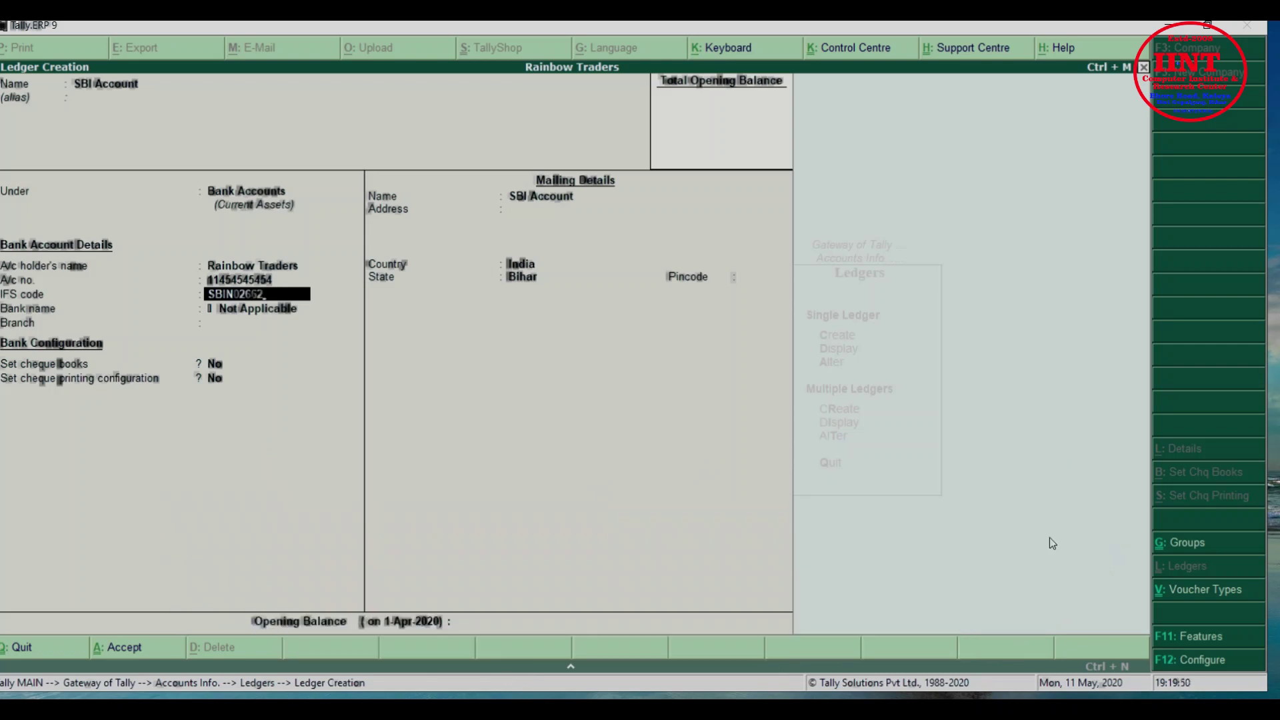
{"action": "key", "text": "Return"}
{"action": "key", "text": "Return"}
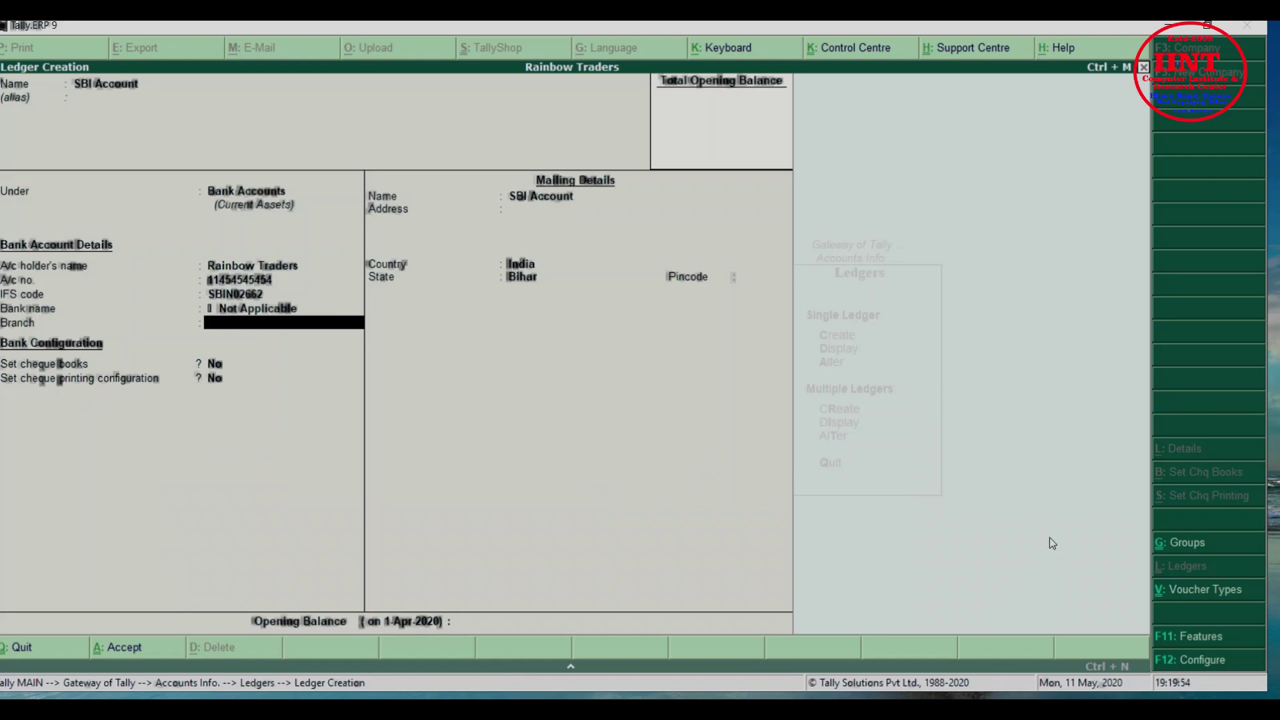
{"action": "type", "text": "Gopalganj"}
{"action": "key", "text": "Return"}
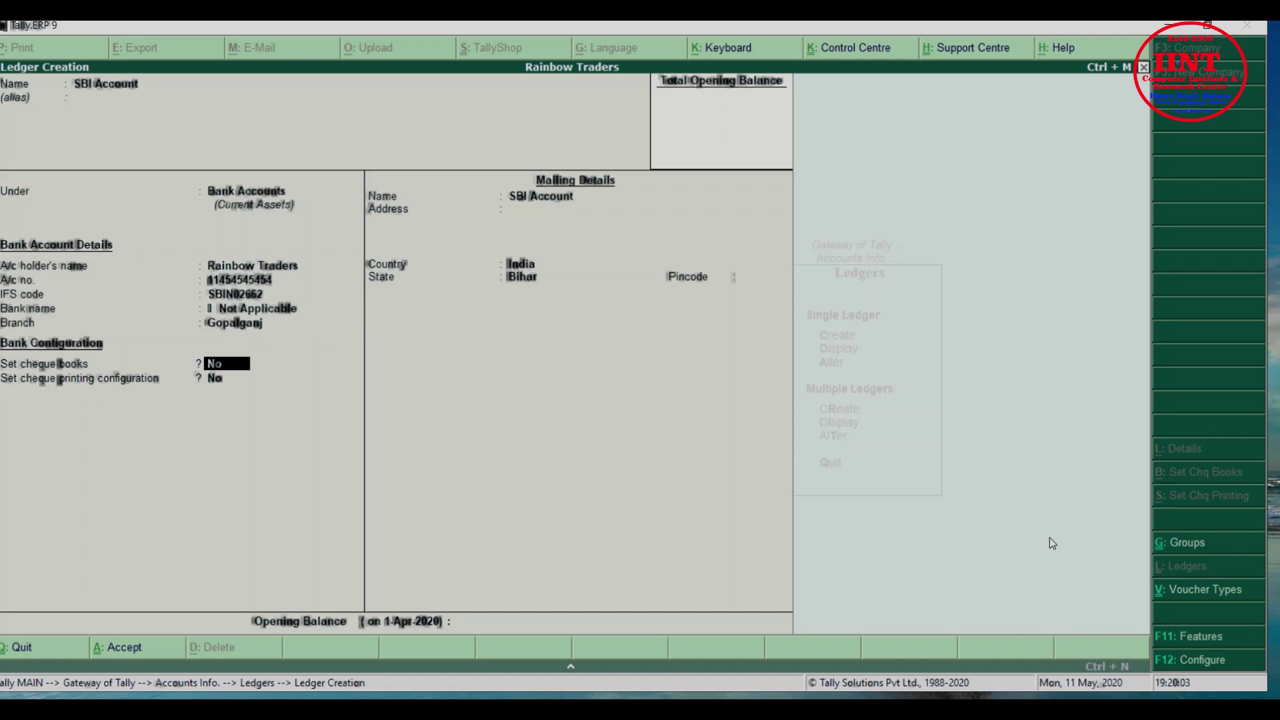
Enter Kateya as the address, keep Bihar as state, and save the ledger
{"action": "key", "text": "Return"}
{"action": "key", "text": "Return"}
{"action": "key", "text": "Return"}
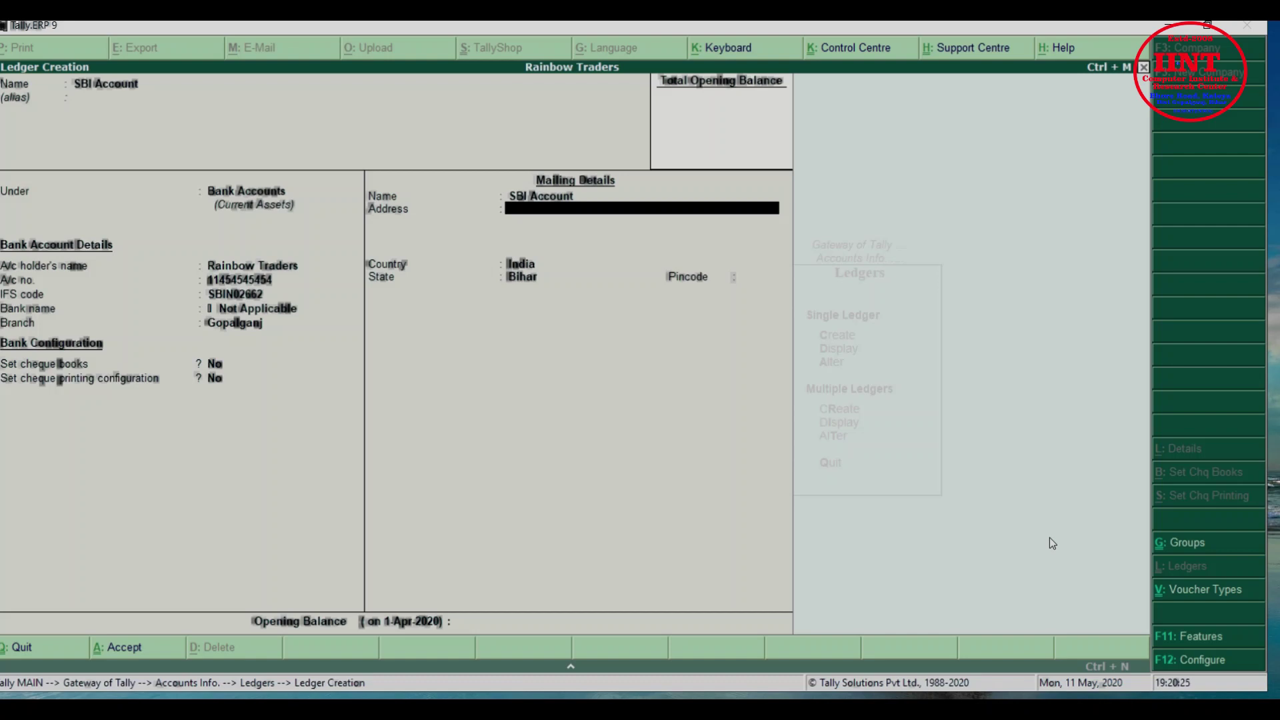
{"action": "type", "text": "Kateya"}
{"action": "key", "text": "Return"}
{"action": "key", "text": "Return"}
{"action": "key", "text": "Return"}
{"action": "key", "text": "Return"}
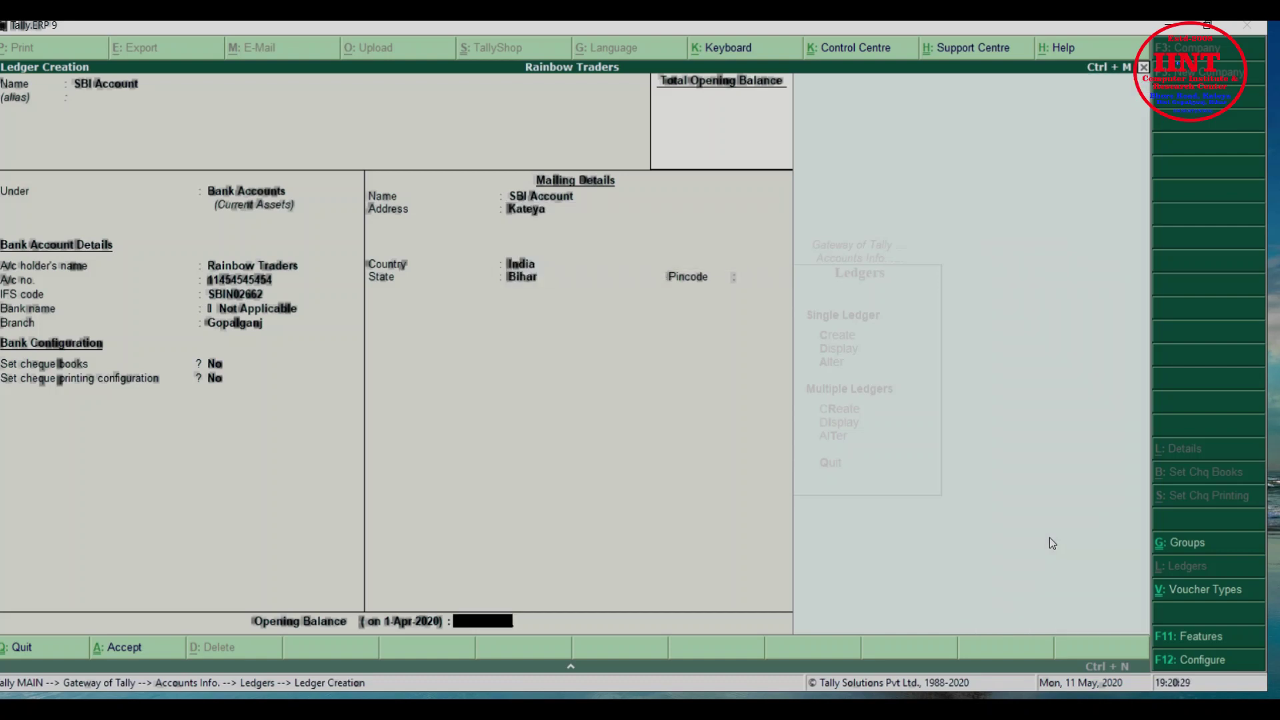
{"action": "key", "text": "Return"}
{"action": "key", "text": "Return"}
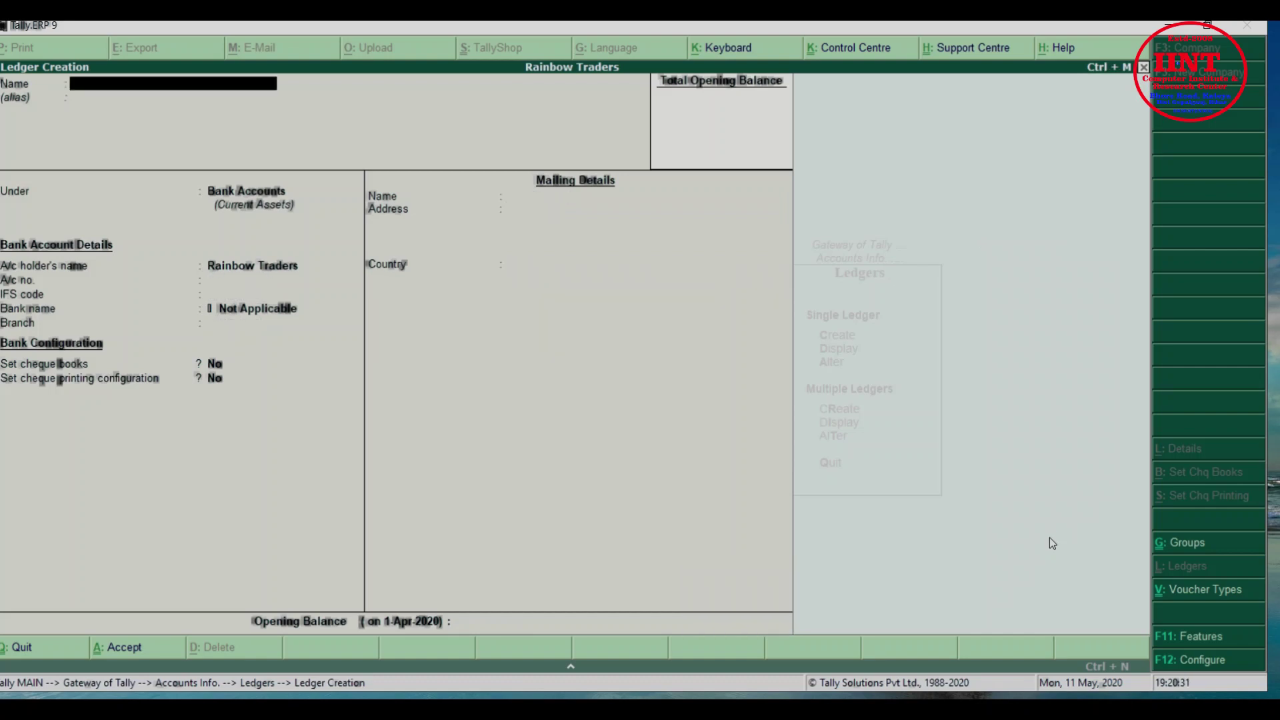
Create a Bank Loan ledger grouped under Loans (Liability)
{"action": "type", "text": "Bank Loan"}
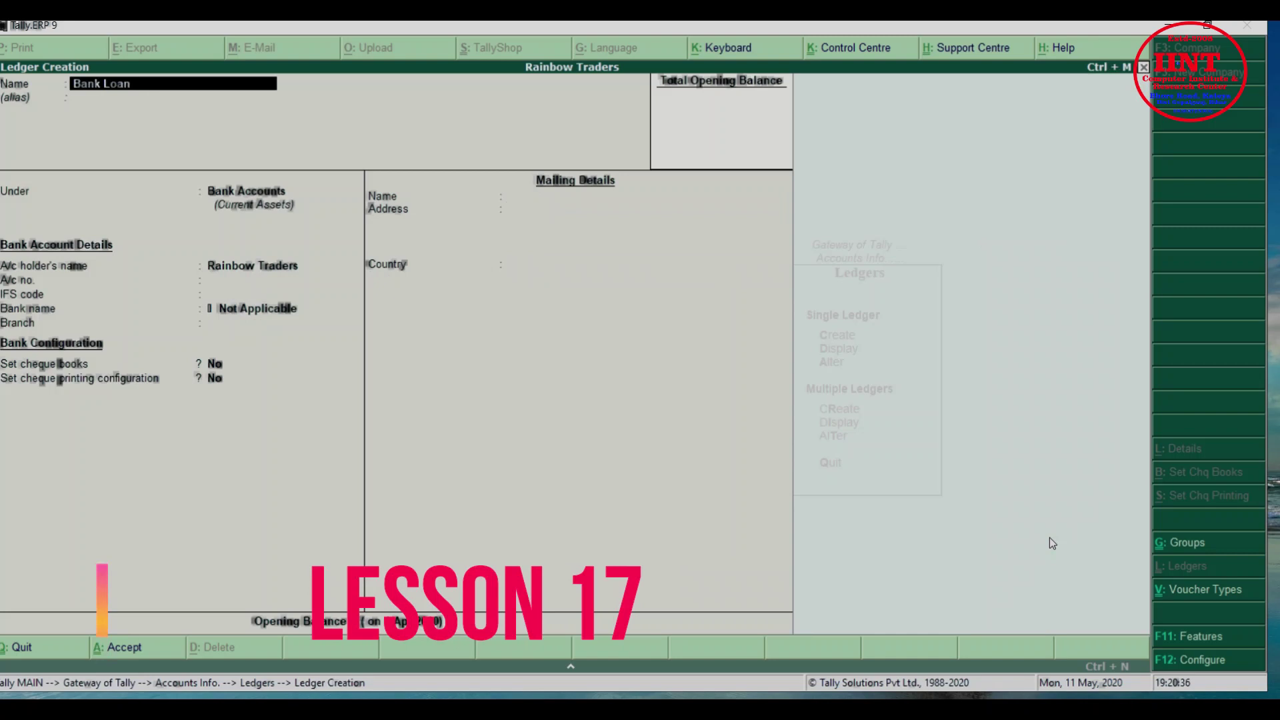
{"action": "key", "text": "Return"}
{"action": "key", "text": "Return"}
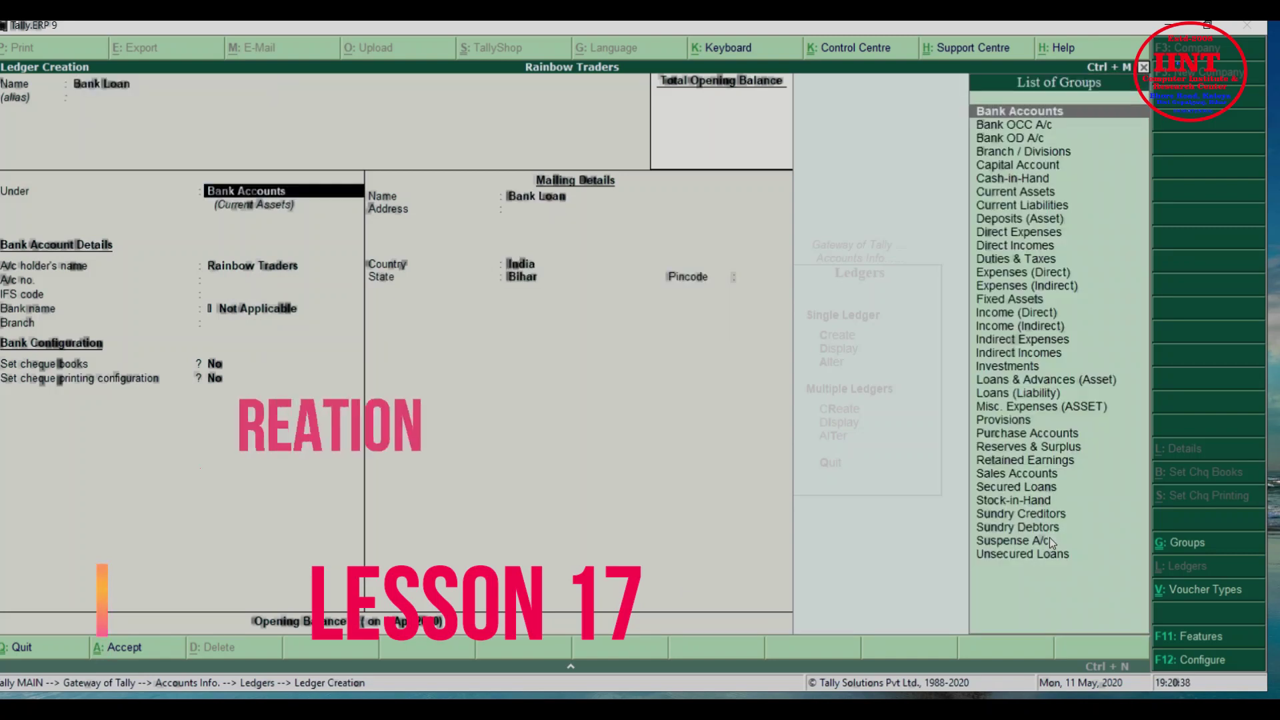
{"action": "type", "text": "Lo"}
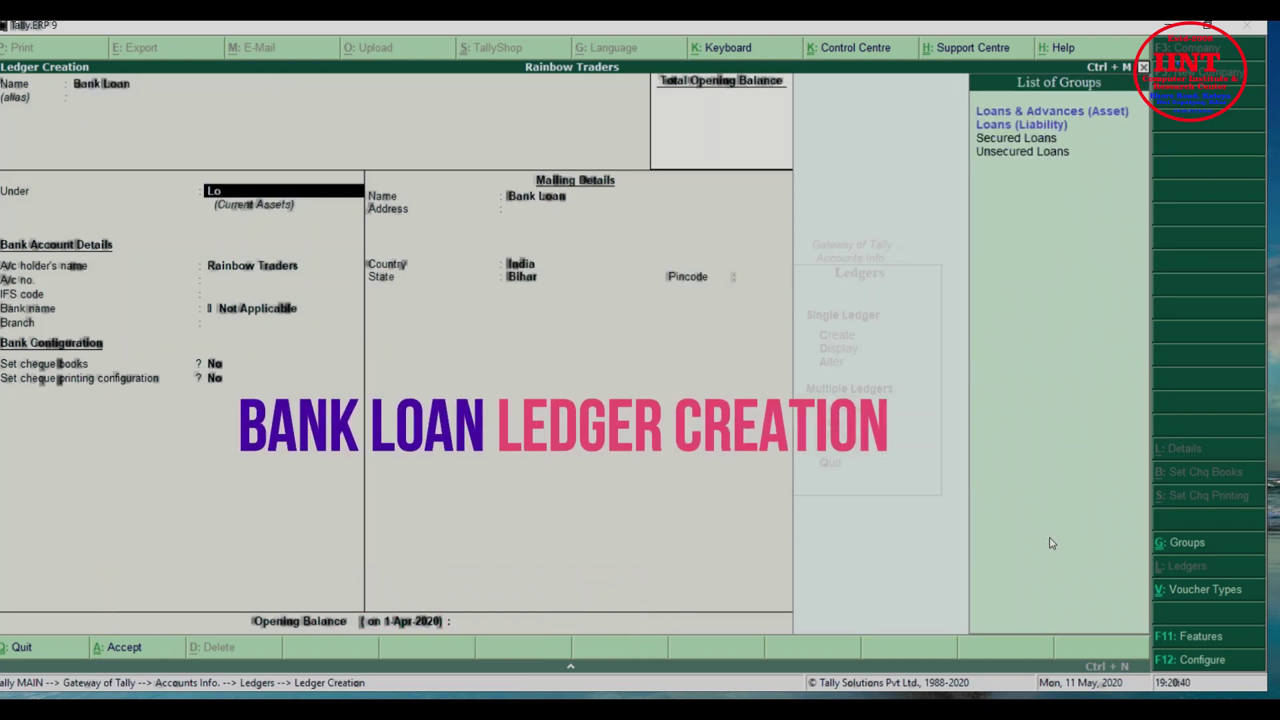
{"action": "key", "text": "Down"}
{"action": "key", "text": "Down"}
{"action": "key", "text": "Down"}
{"action": "key", "text": "Up"}
{"action": "key", "text": "Down"}
{"action": "key", "text": "Down"}
{"action": "key", "text": "Up"}
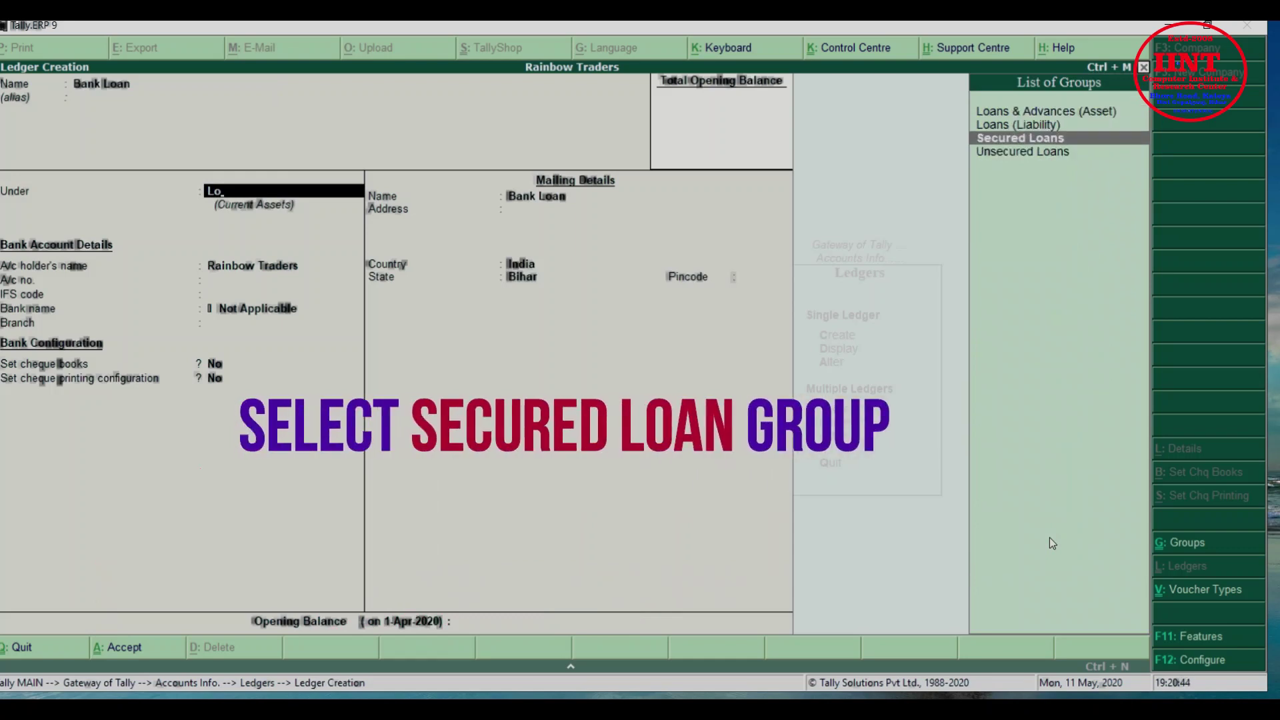
{"action": "key", "text": "Down"}
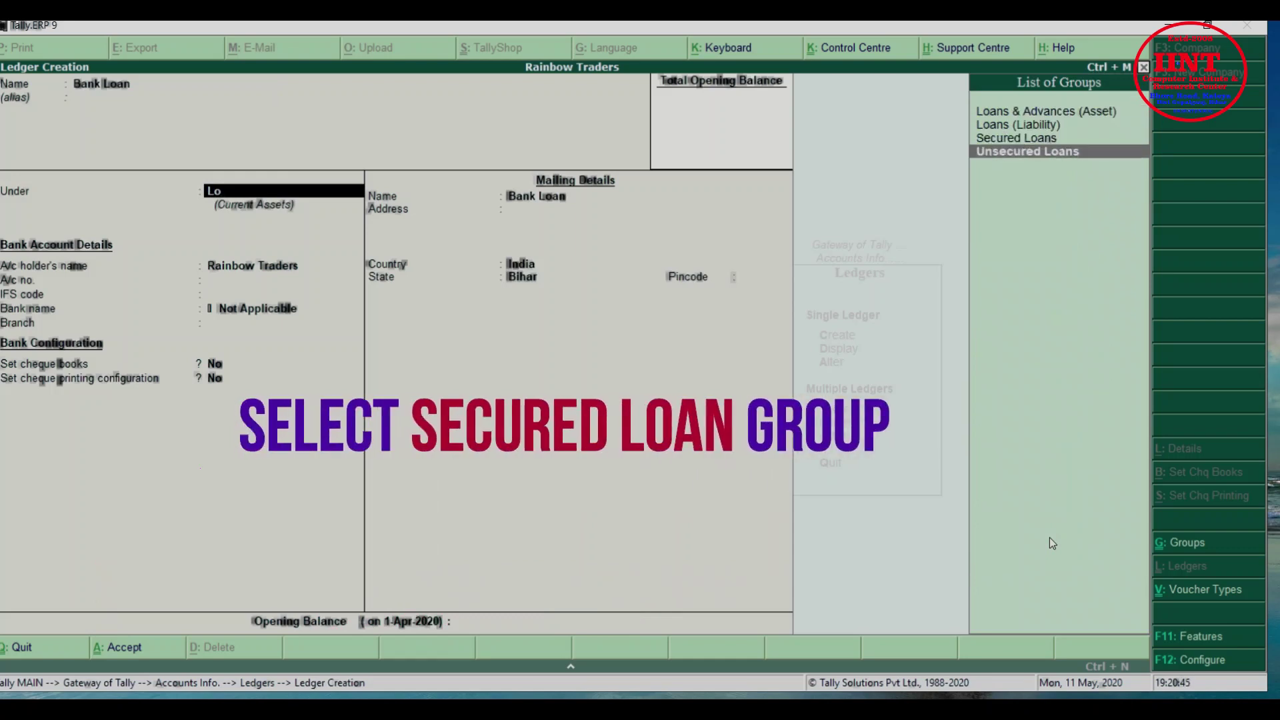
{"action": "key", "text": "Up"}
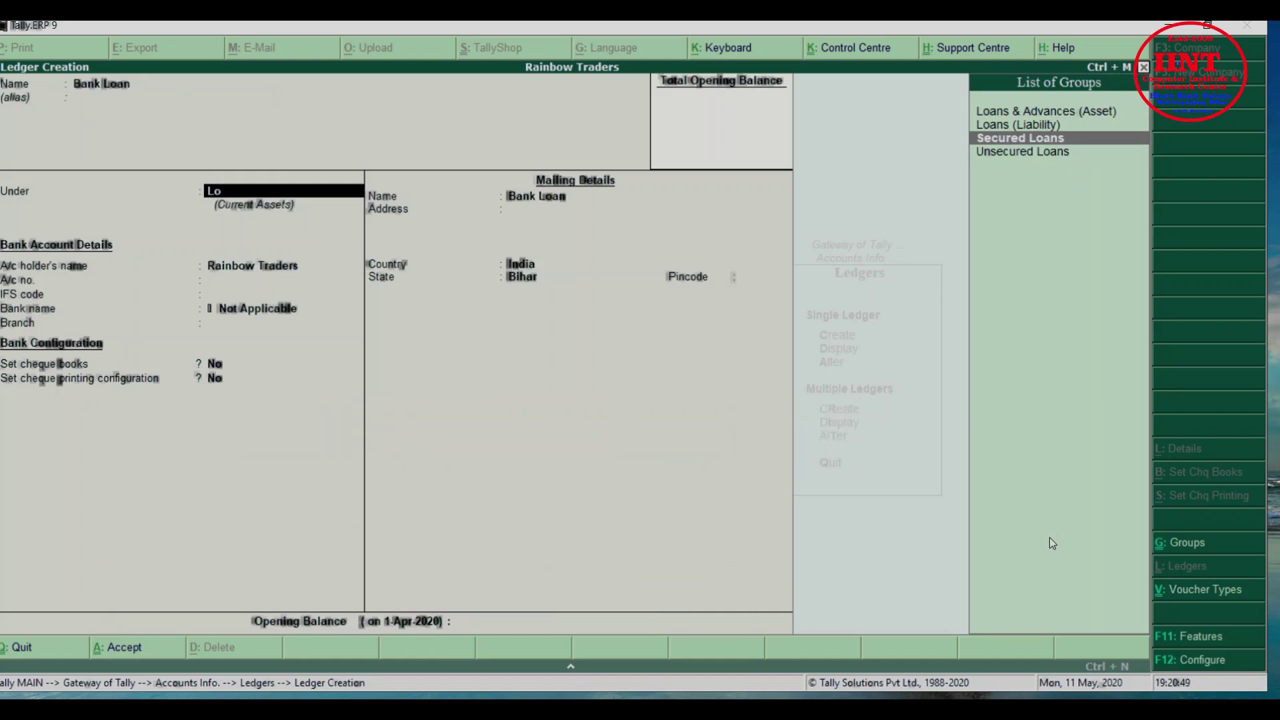
{"action": "key", "text": "Down"}
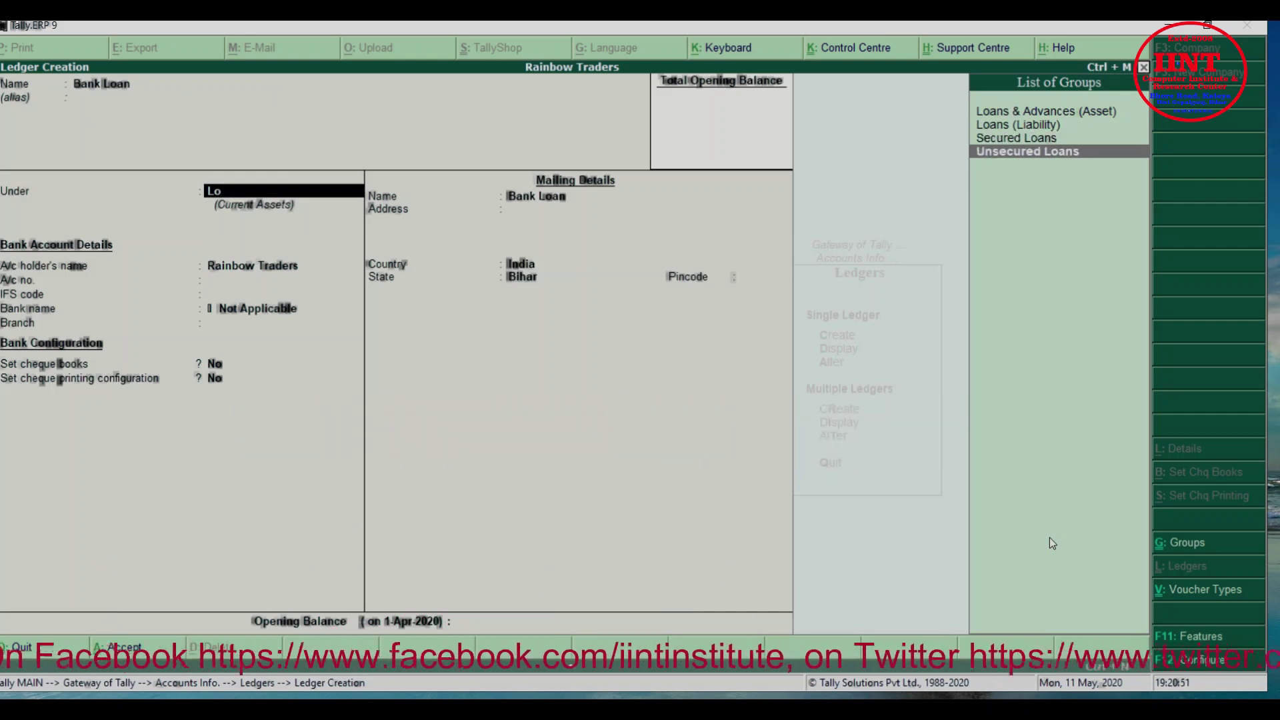
{"action": "key", "text": "Up"}
{"action": "key", "text": "Up"}
{"action": "key", "text": "Return"}
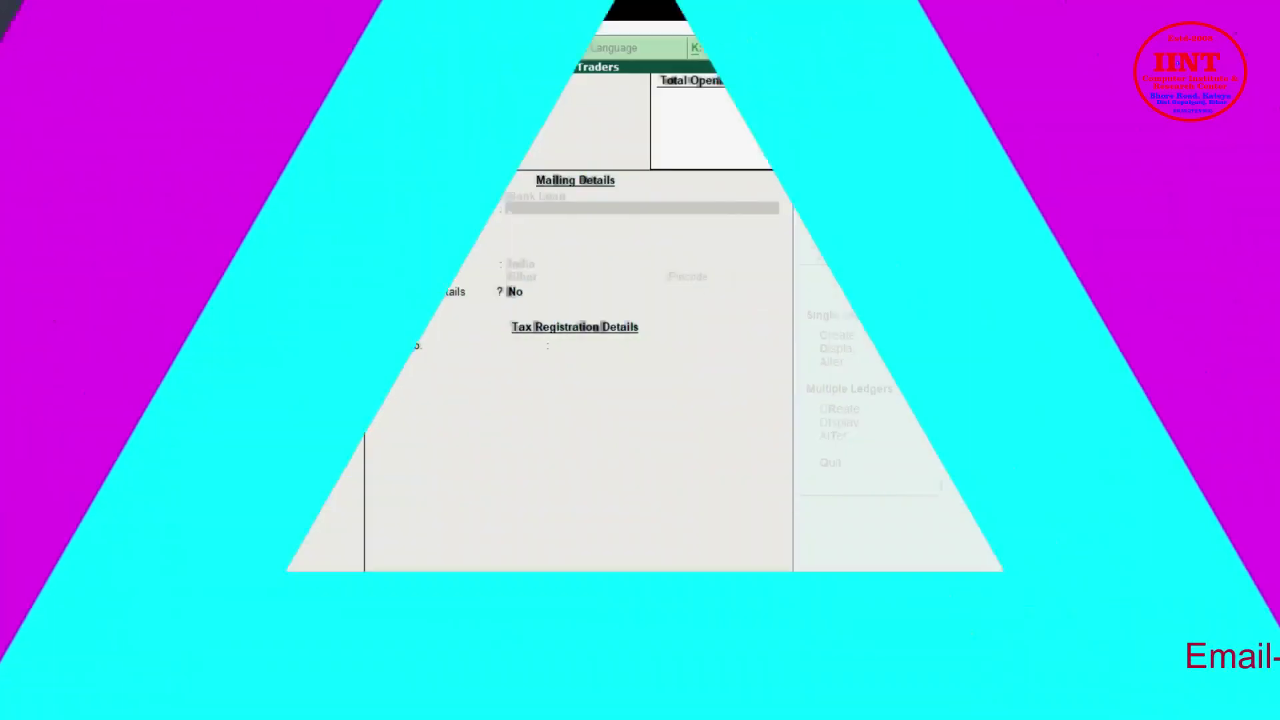
Create an Interest Account ledger under Indirect Incomes
{"action": "type", "text": "Inte"}
{"action": "type", "text": "re"}
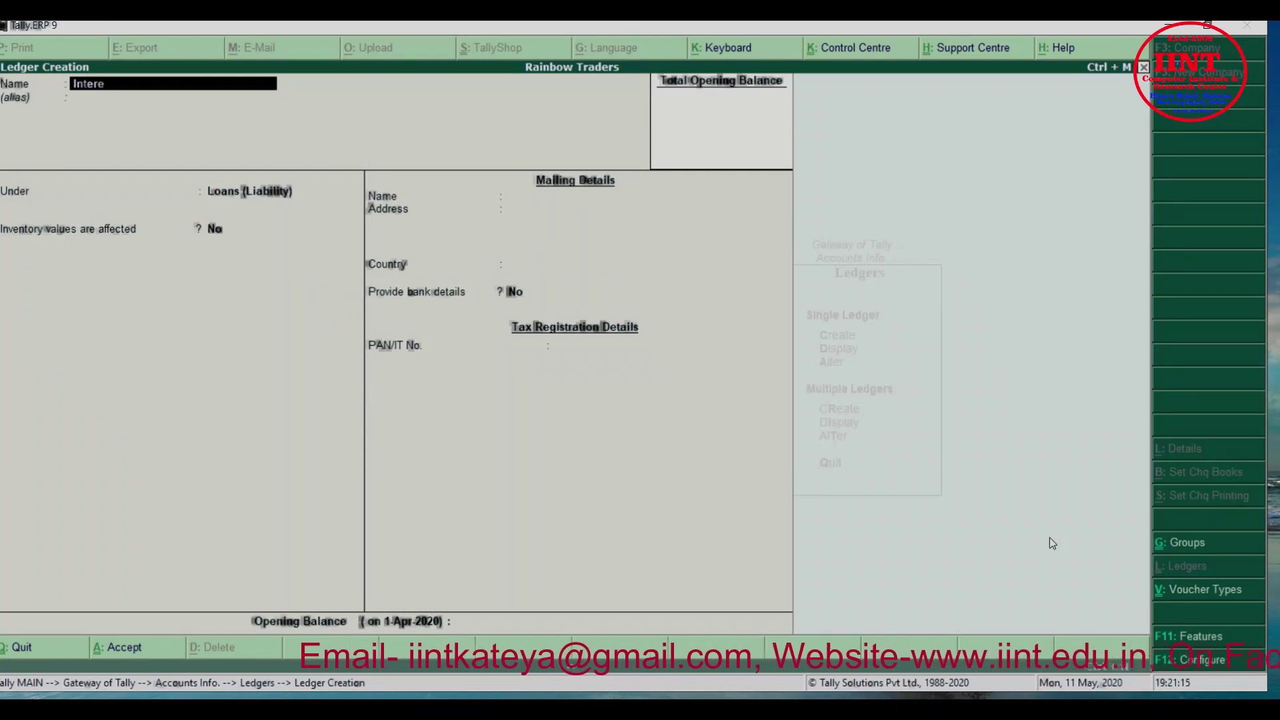
{"action": "type", "text": "st Acc"}
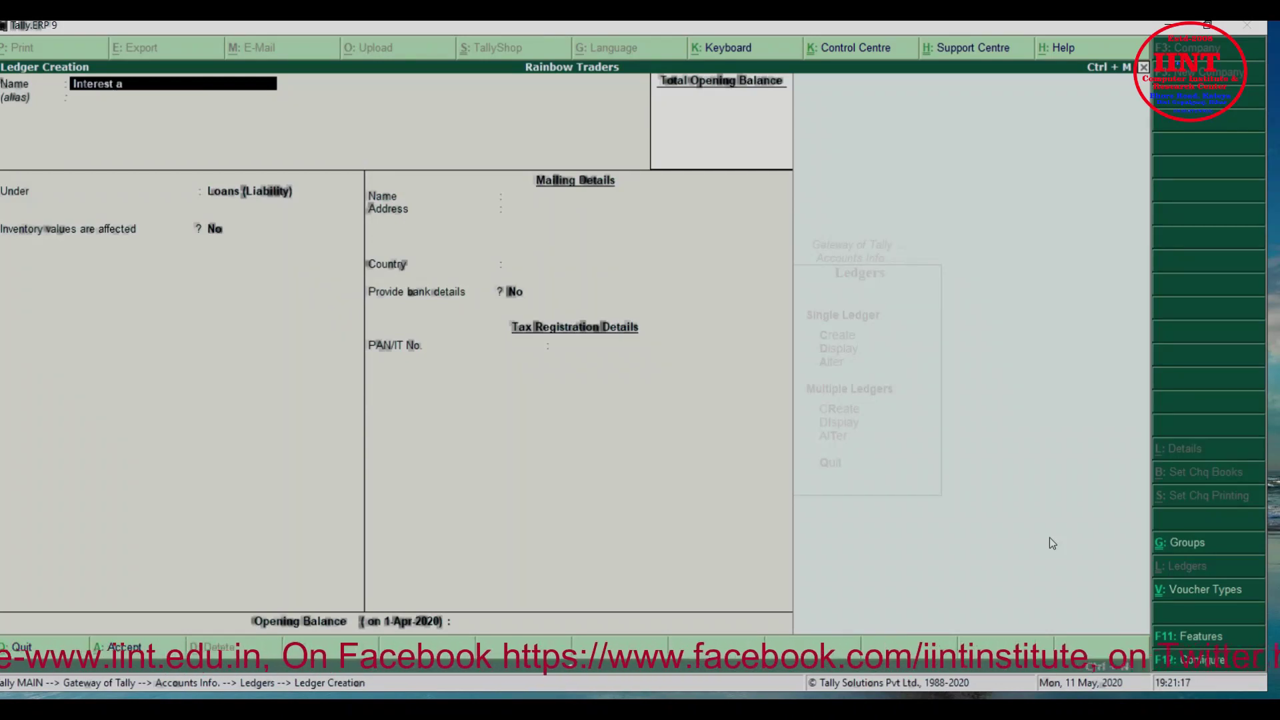
{"action": "type", "text": "ount"}
{"action": "key", "text": "Return"}
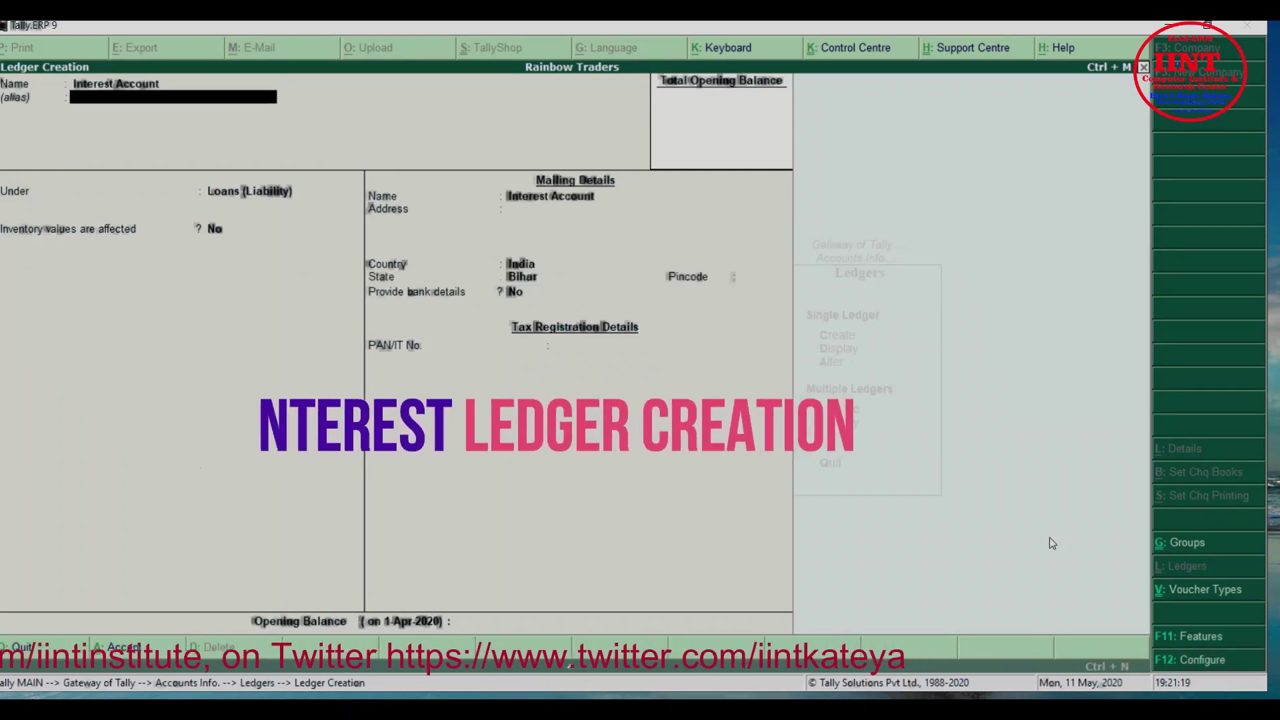
{"action": "type", "text": "Ind"}
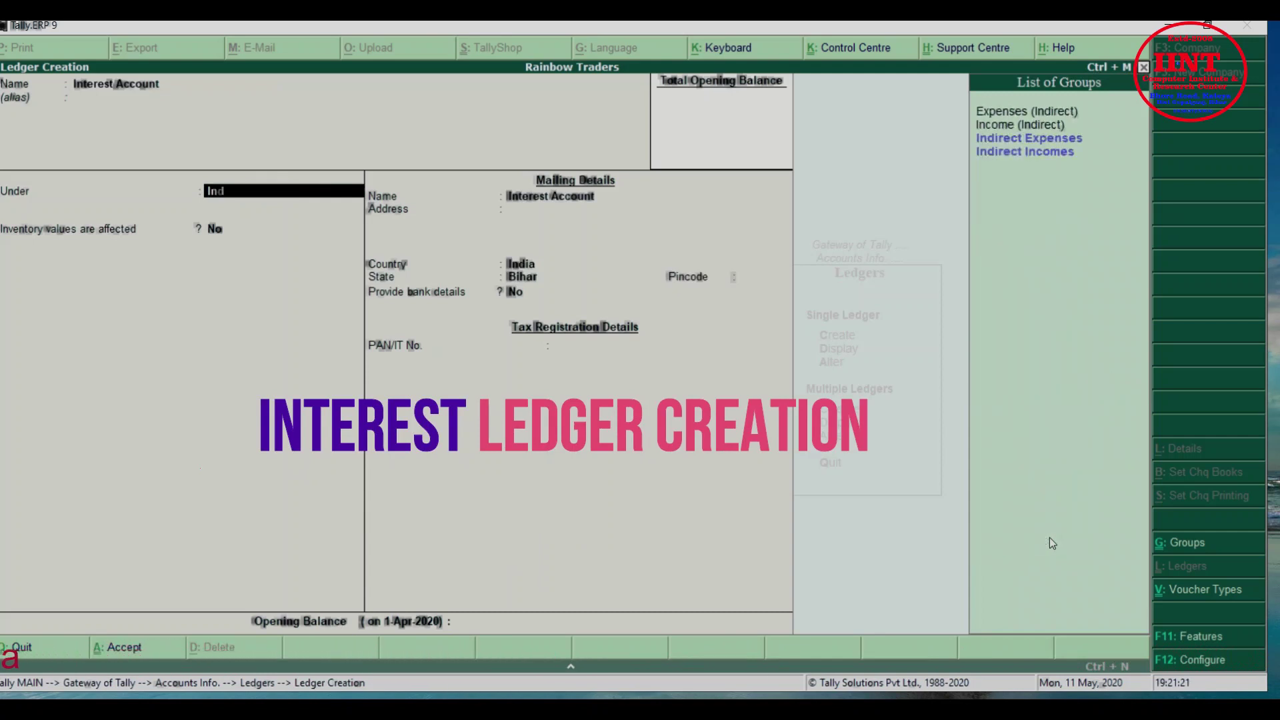
{"action": "key", "text": "Down"}
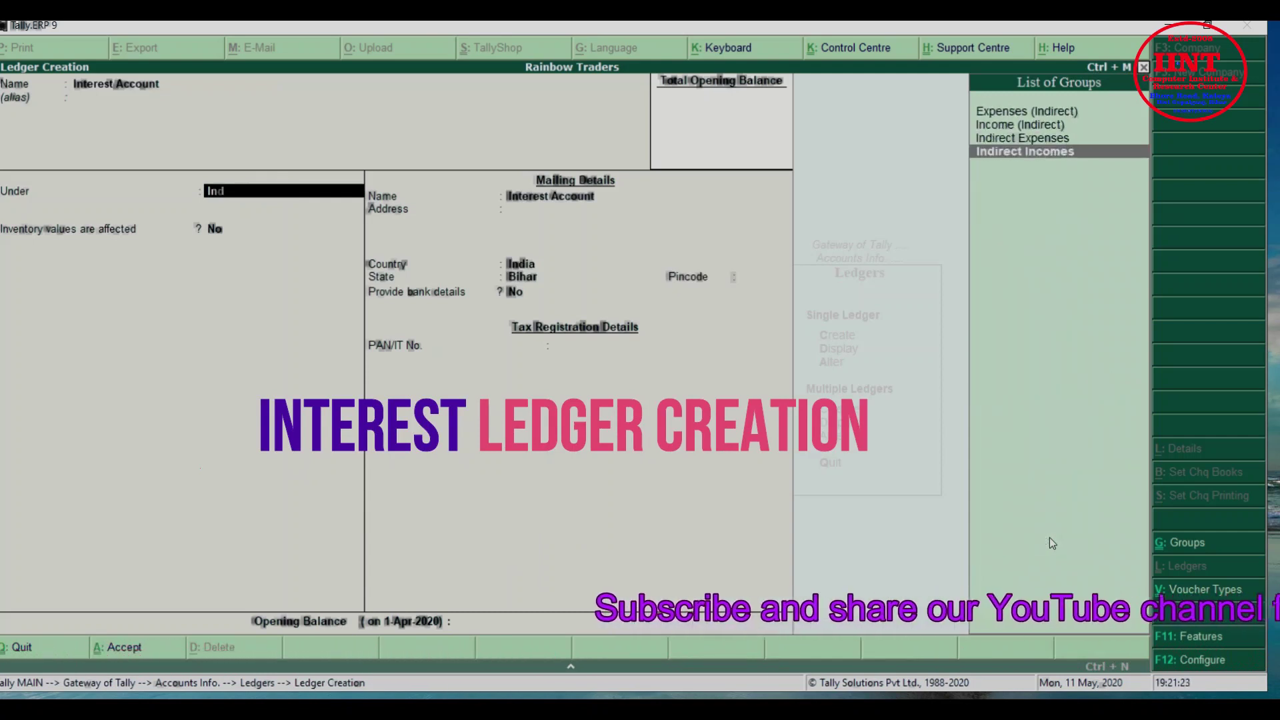
{"action": "key", "text": "Return"}
{"action": "key", "text": "Return"}
{"action": "key", "text": "Return"}
{"action": "key", "text": "Return"}
{"action": "key", "text": "Return"}
{"action": "key", "text": "Return"}
{"action": "key", "text": "Return"}
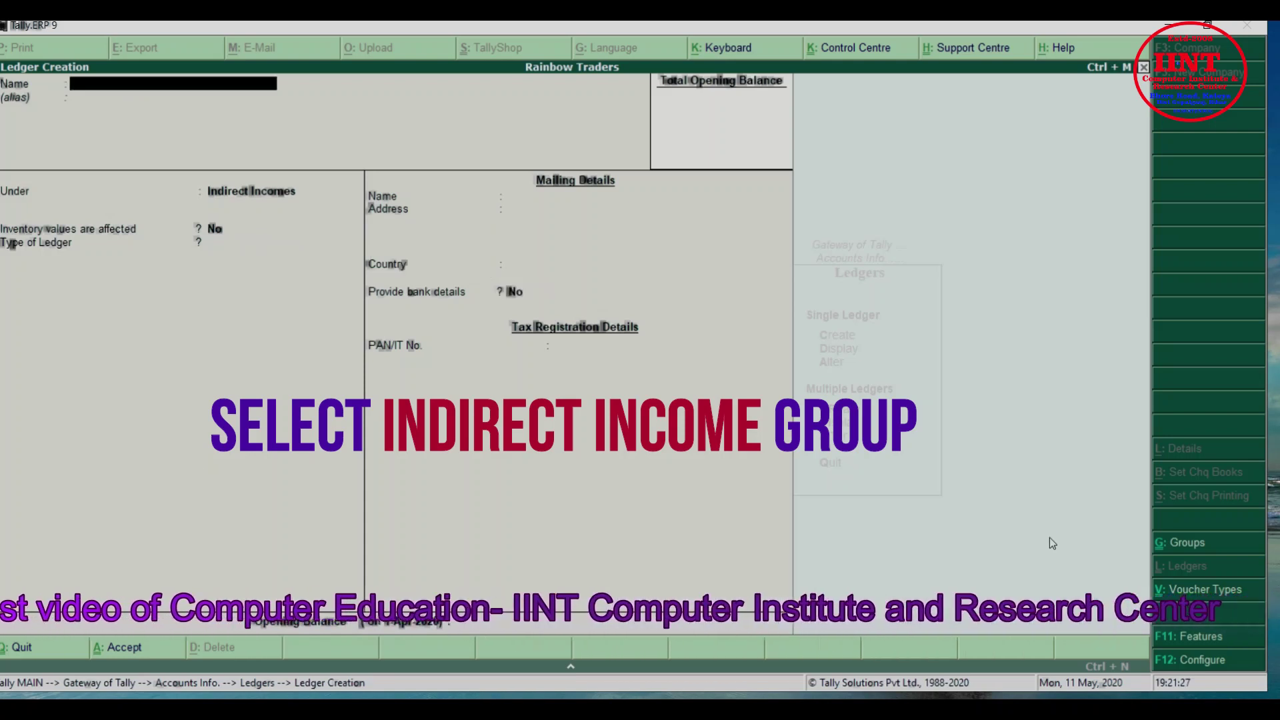
Save a Discount ledger under Indirect Expenses, then exit to the Ledgers menu
{"action": "type", "text": "Dis"}
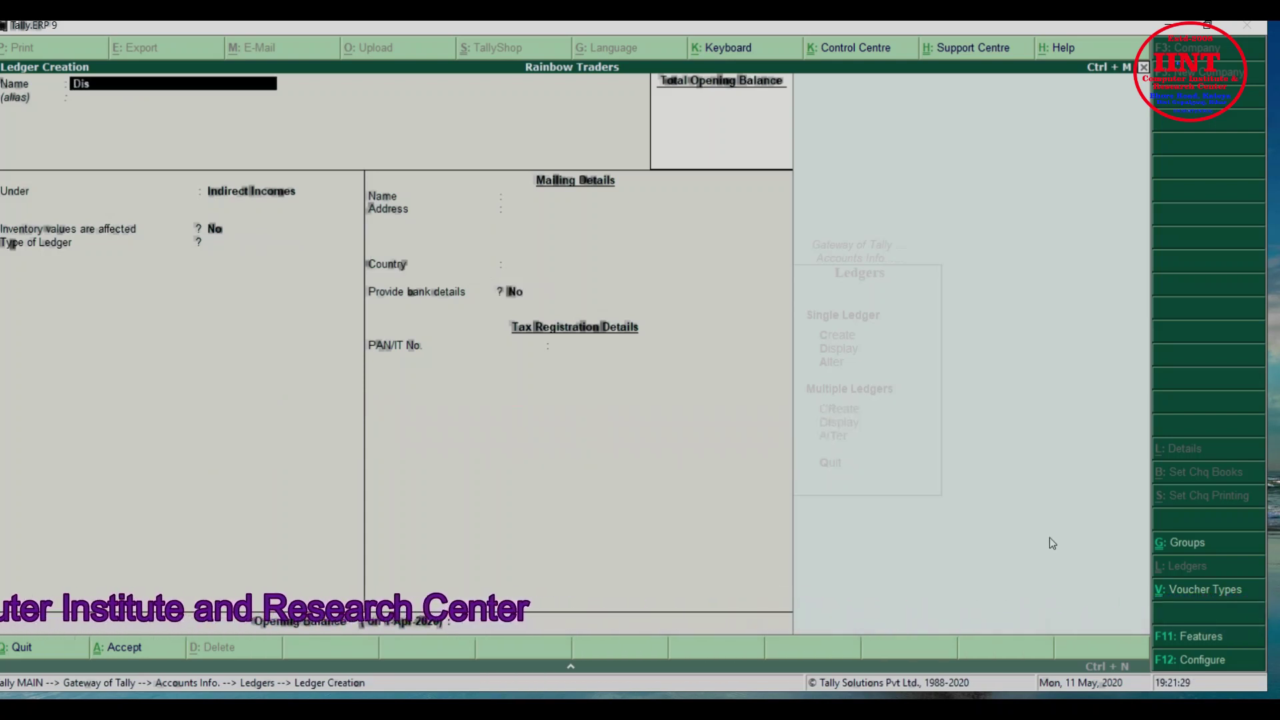
{"action": "type", "text": "count"}
{"action": "key", "text": "Return"}
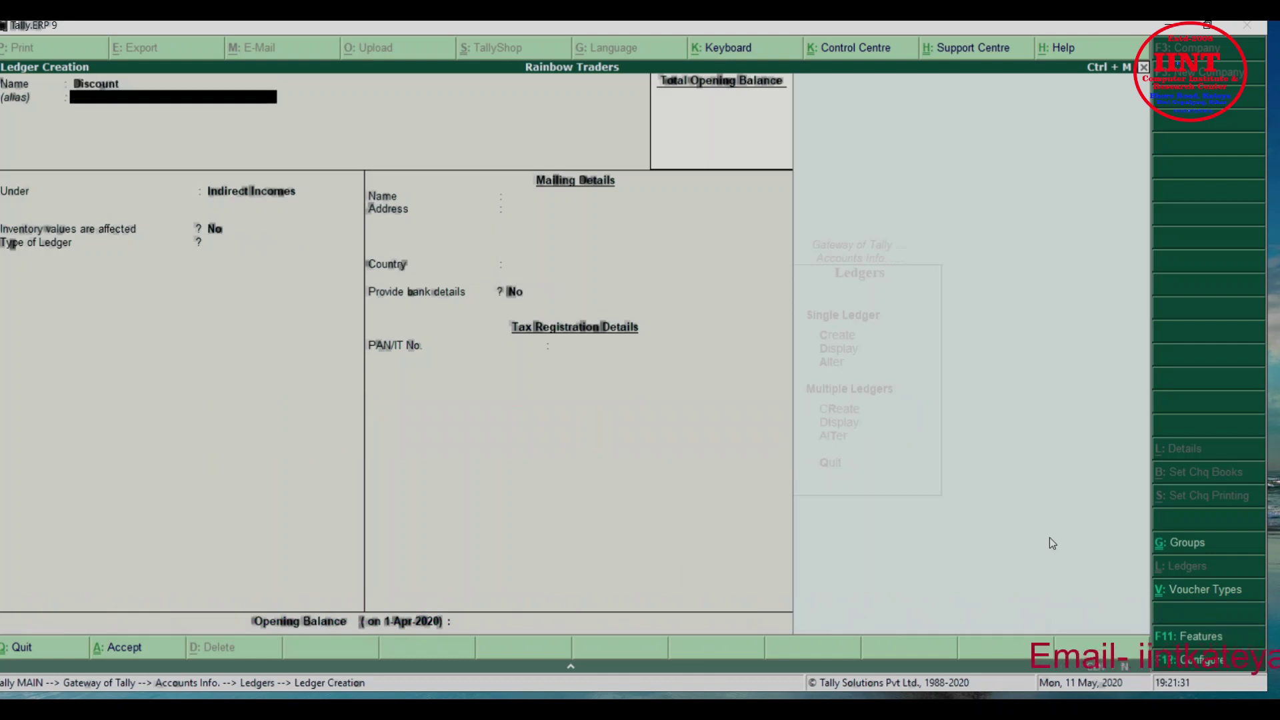
{"action": "key", "text": "Return"}
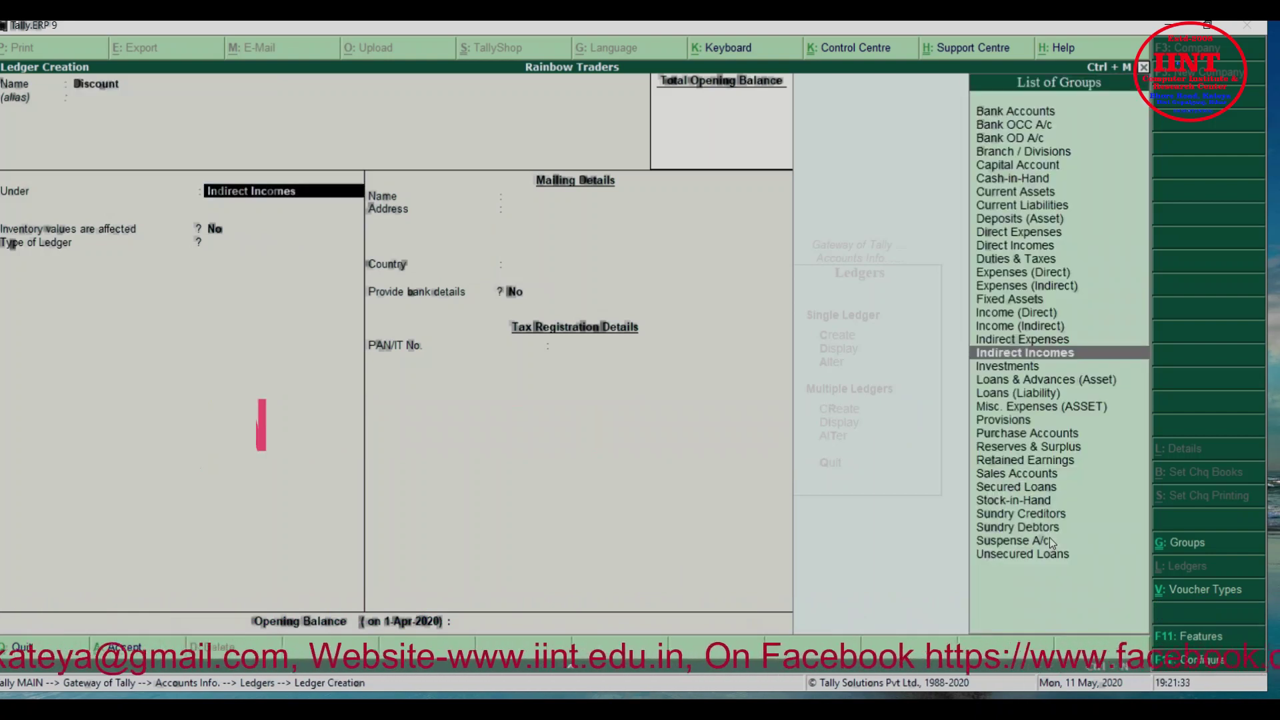
{"action": "key", "text": "Up"}
{"action": "key", "text": "Up"}
{"action": "key", "text": "Down"}
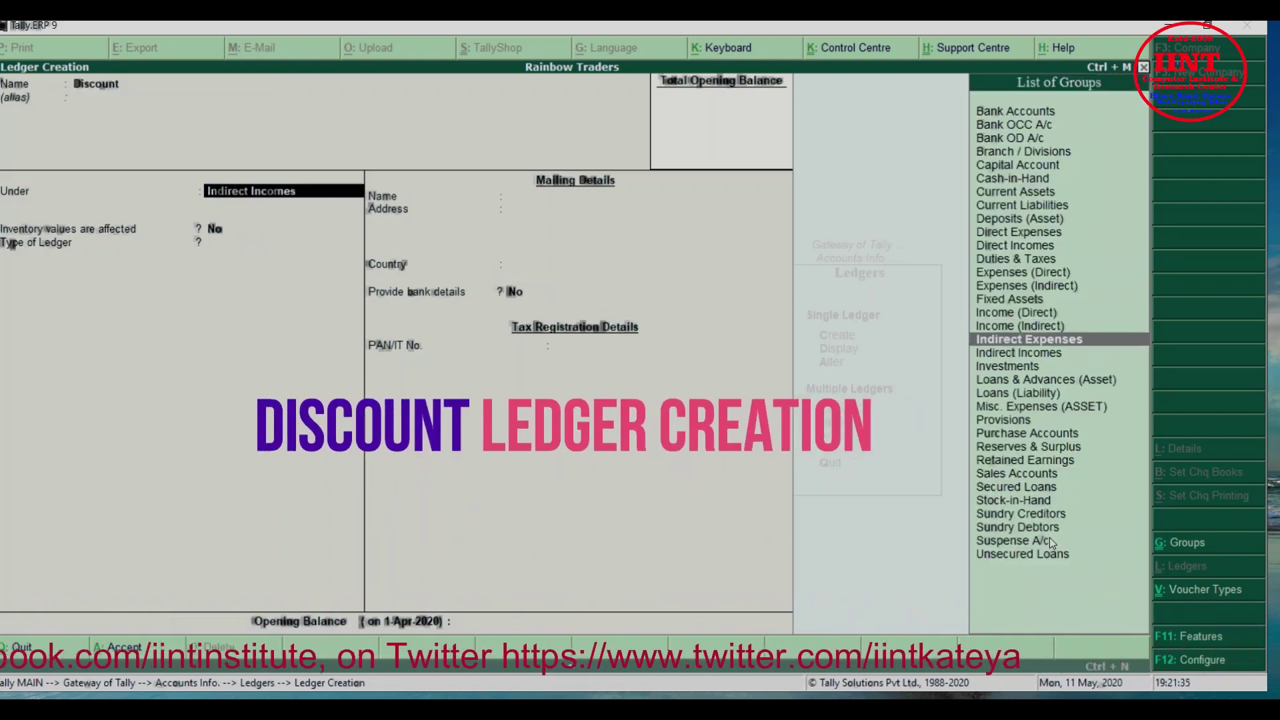
{"action": "key", "text": "Return"}
{"action": "key", "text": "Return"}
{"action": "key", "text": "Return"}
{"action": "key", "text": "Return"}
{"action": "key", "text": "Return"}
{"action": "key", "text": "Return"}
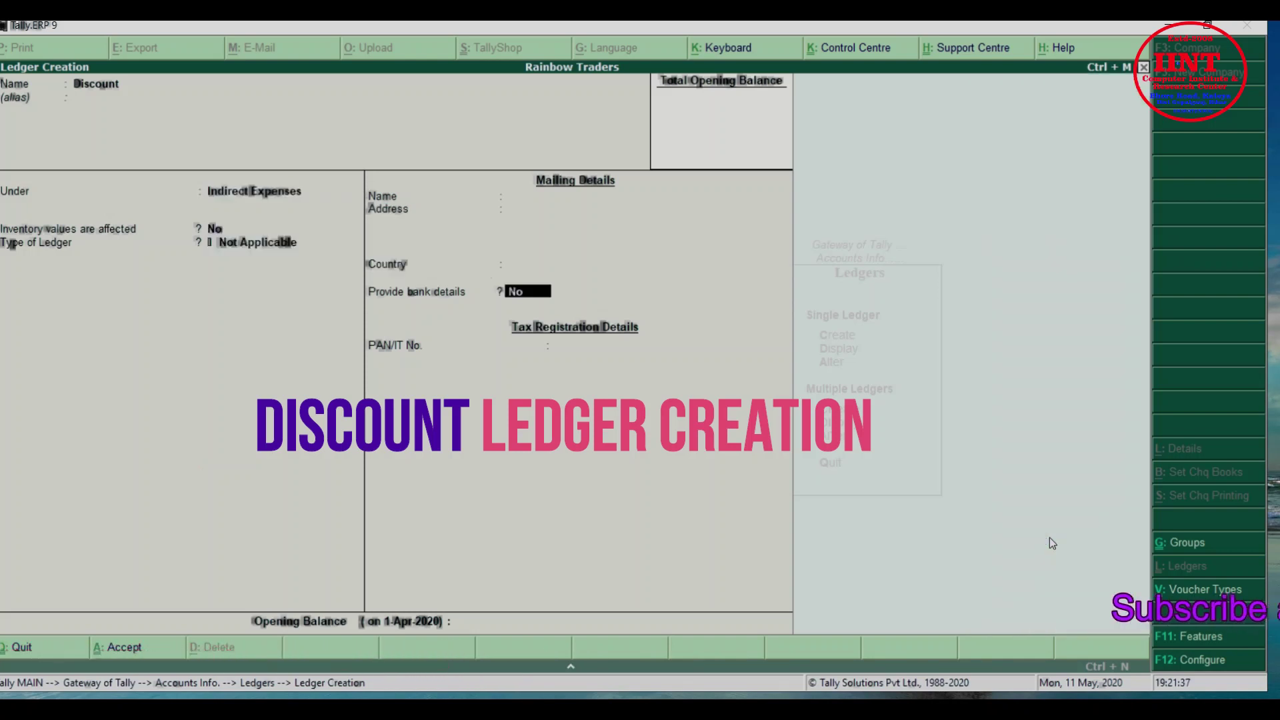
{"action": "key", "text": "Return"}
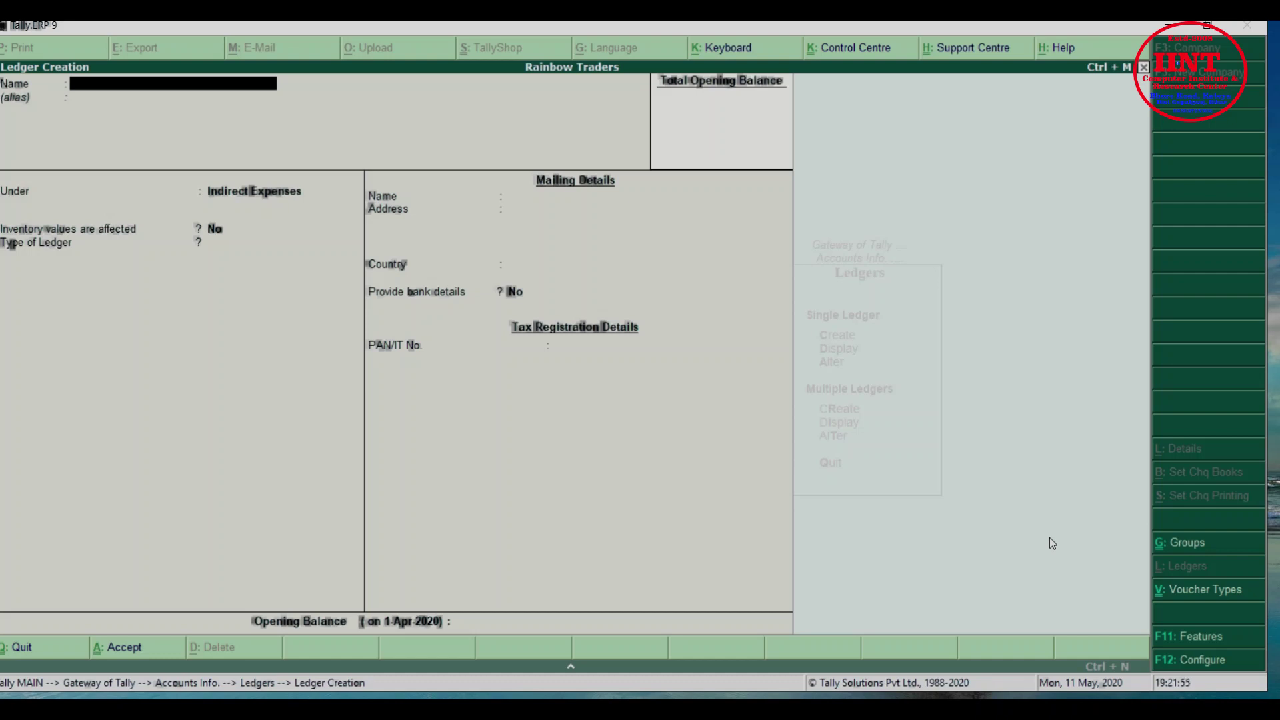
{"action": "key", "text": "Escape"}
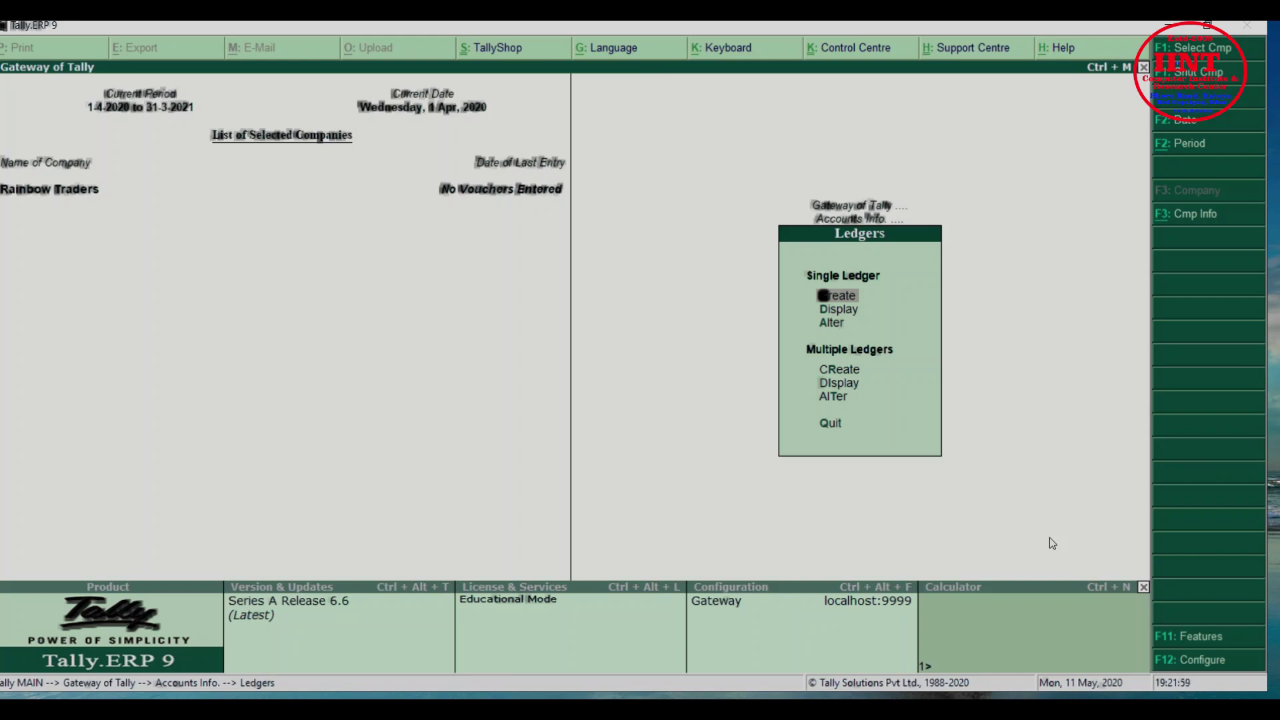
{"action": "key", "text": "Down"}
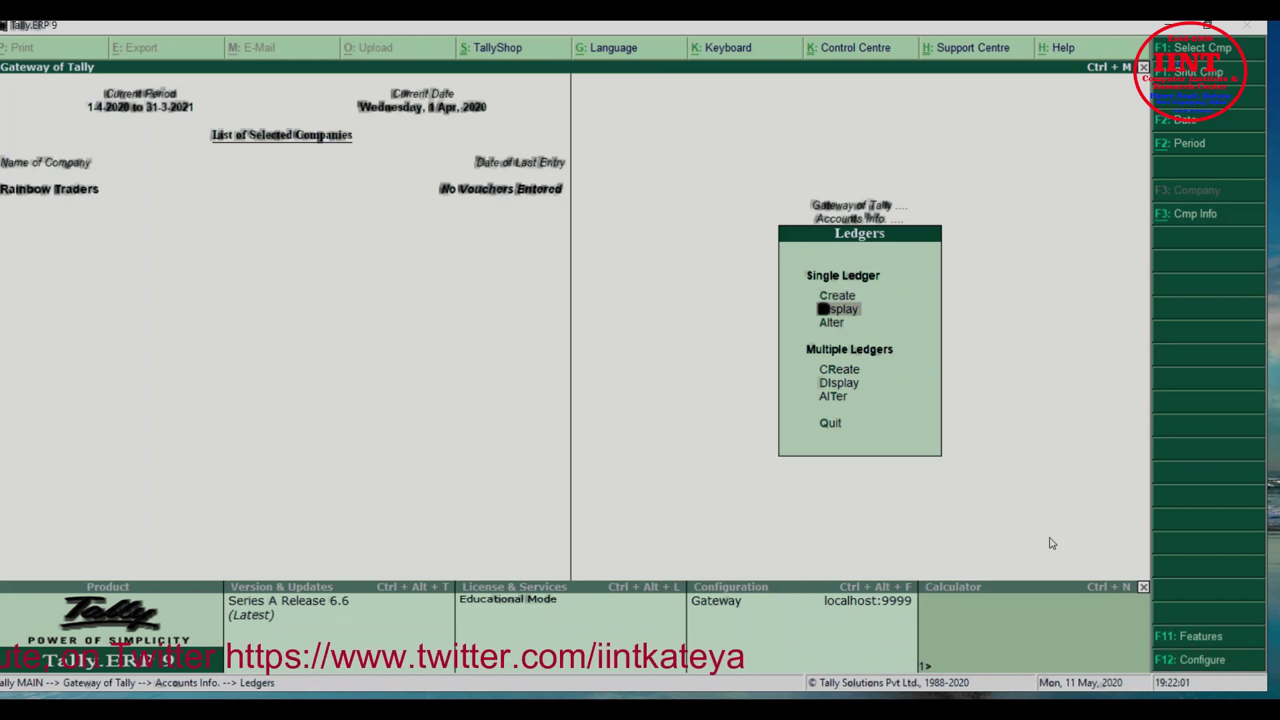
{"action": "key", "text": "Return"}
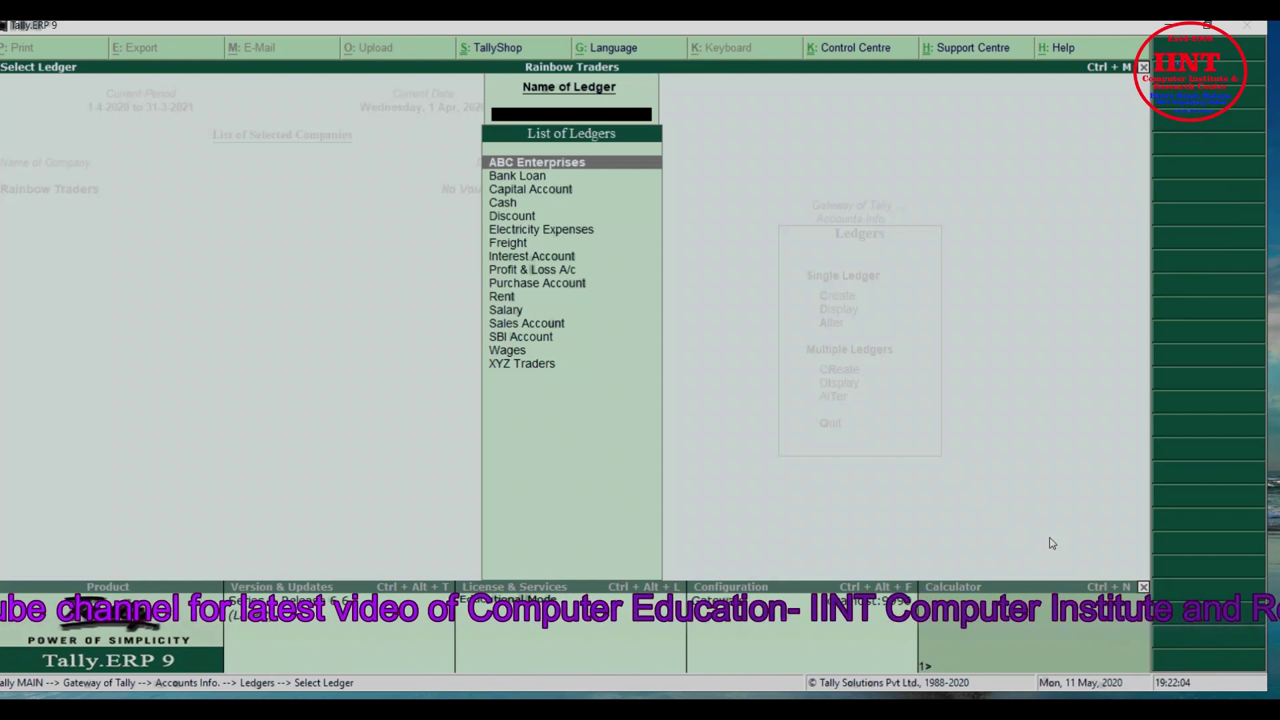
{"action": "key", "text": "Down"}
{"action": "key", "text": "Down"}
{"action": "key", "text": "Down"}
{"action": "key", "text": "Down"}
{"action": "key", "text": "Down"}
{"action": "key", "text": "Down"}
{"action": "key", "text": "Down"}
{"action": "key", "text": "Down"}
{"action": "key", "text": "Down"}
{"action": "key", "text": "Down"}
{"action": "key", "text": "Down"}
{"action": "key", "text": "Down"}
{"action": "key", "text": "Down"}
{"action": "key", "text": "Down"}
{"action": "key", "text": "Down"}
{"action": "key", "text": "Up"}
{"action": "key", "text": "Up"}
{"action": "key", "text": "Up"}
{"action": "key", "text": "Up"}
{"action": "key", "text": "Up"}
{"action": "key", "text": "Up"}
{"action": "key", "text": "Up"}
{"action": "key", "text": "Up"}
{"action": "key", "text": "Up"}
{"action": "key", "text": "Up"}
{"action": "key", "text": "Up"}
{"action": "key", "text": "Up"}
{"action": "key", "text": "Up"}
{"action": "key", "text": "Up"}
{"action": "key", "text": "Up"}
{"action": "key", "text": "Down"}
{"action": "key", "text": "Down"}
{"action": "key", "text": "Down"}
{"action": "key", "text": "Down"}
{"action": "key", "text": "Down"}
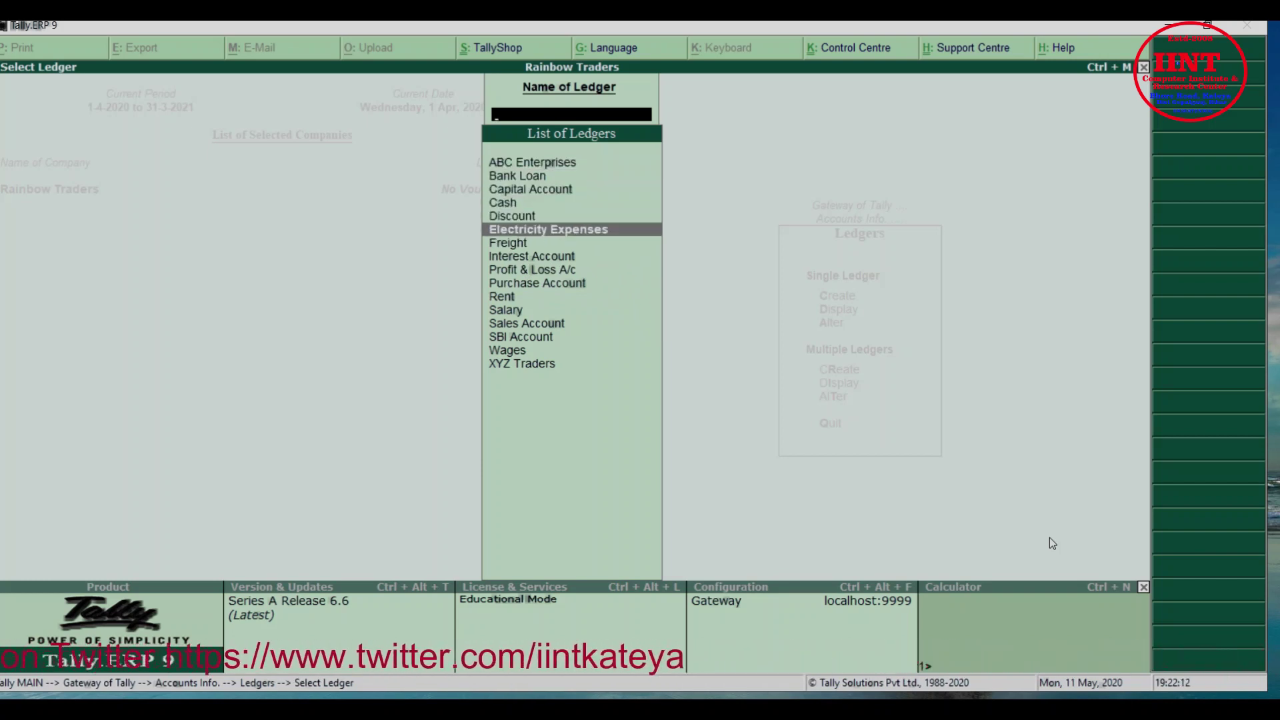
{"action": "key", "text": "Return"}
{"action": "key", "text": "Escape"}
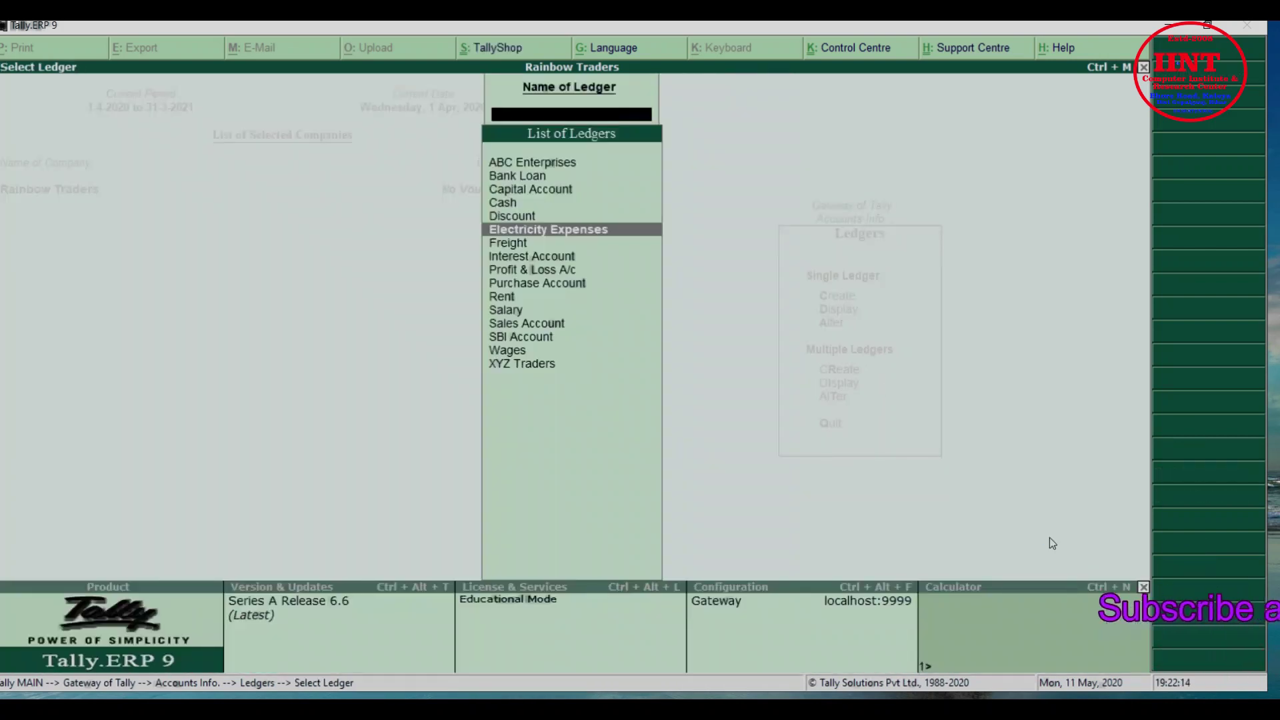
{"action": "key", "text": "Down"}
{"action": "key", "text": "Return"}
{"action": "key", "text": "Escape"}
{"action": "key", "text": "Up"}
{"action": "key", "text": "Up"}
{"action": "key", "text": "Up"}
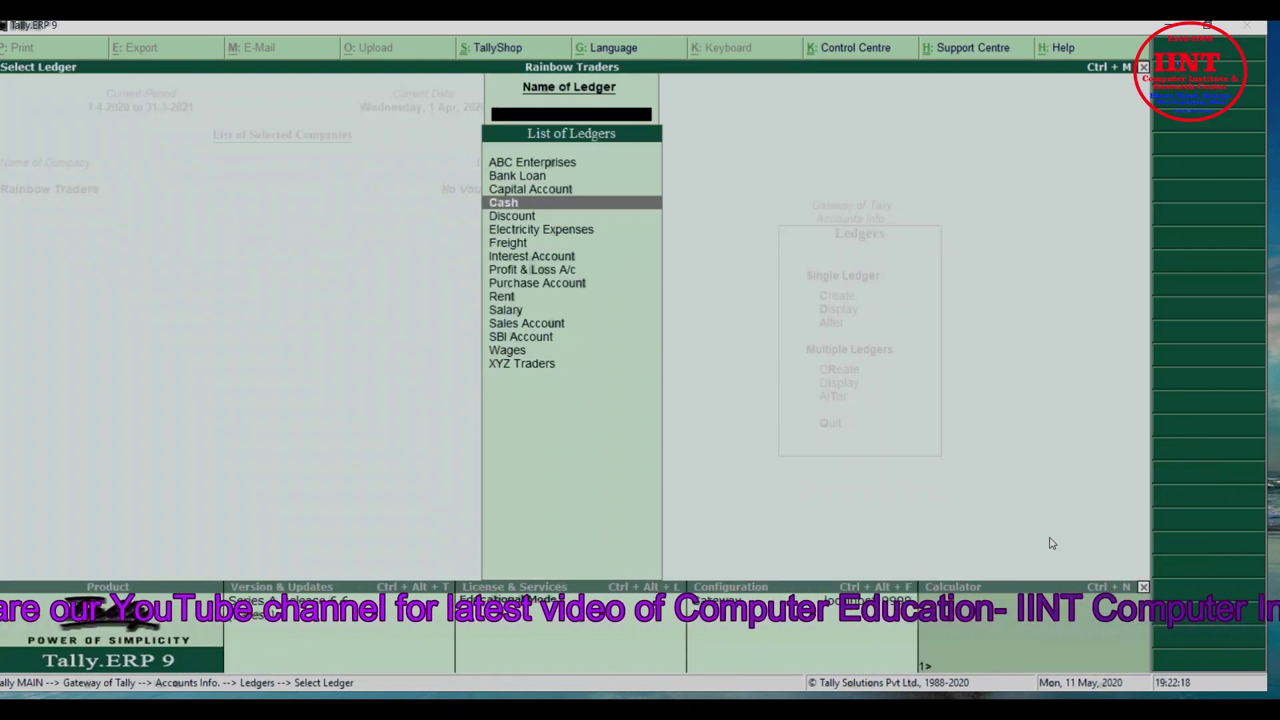
{"action": "key", "text": "Return"}
{"action": "key", "text": "Escape"}
{"action": "key", "text": "Down"}
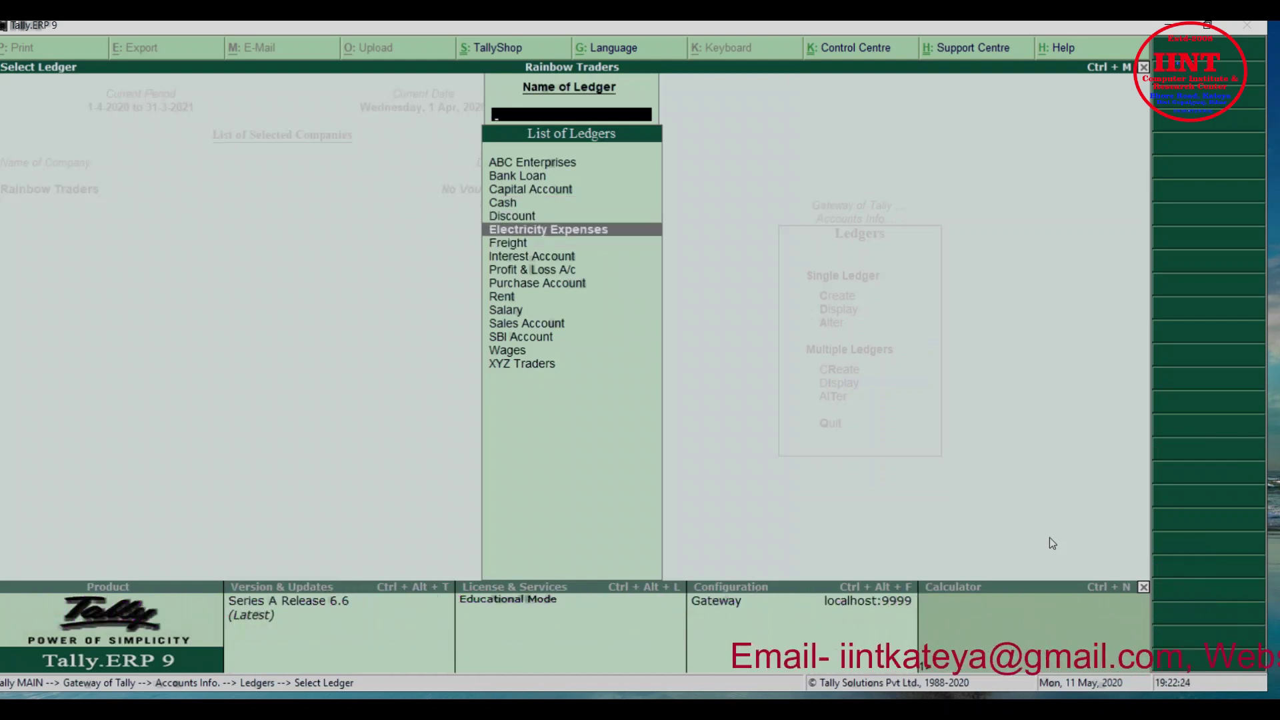
{"action": "key", "text": "Return"}
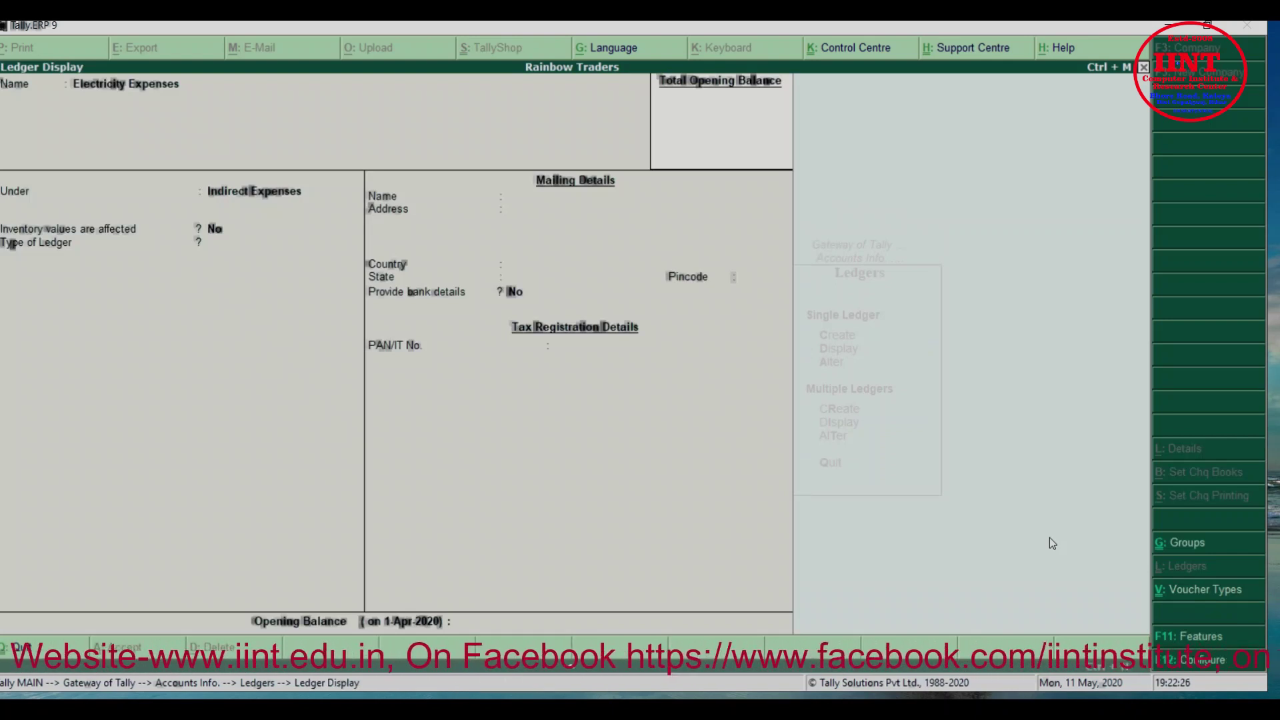
{"action": "key", "text": "Escape"}
{"action": "key", "text": "Escape"}
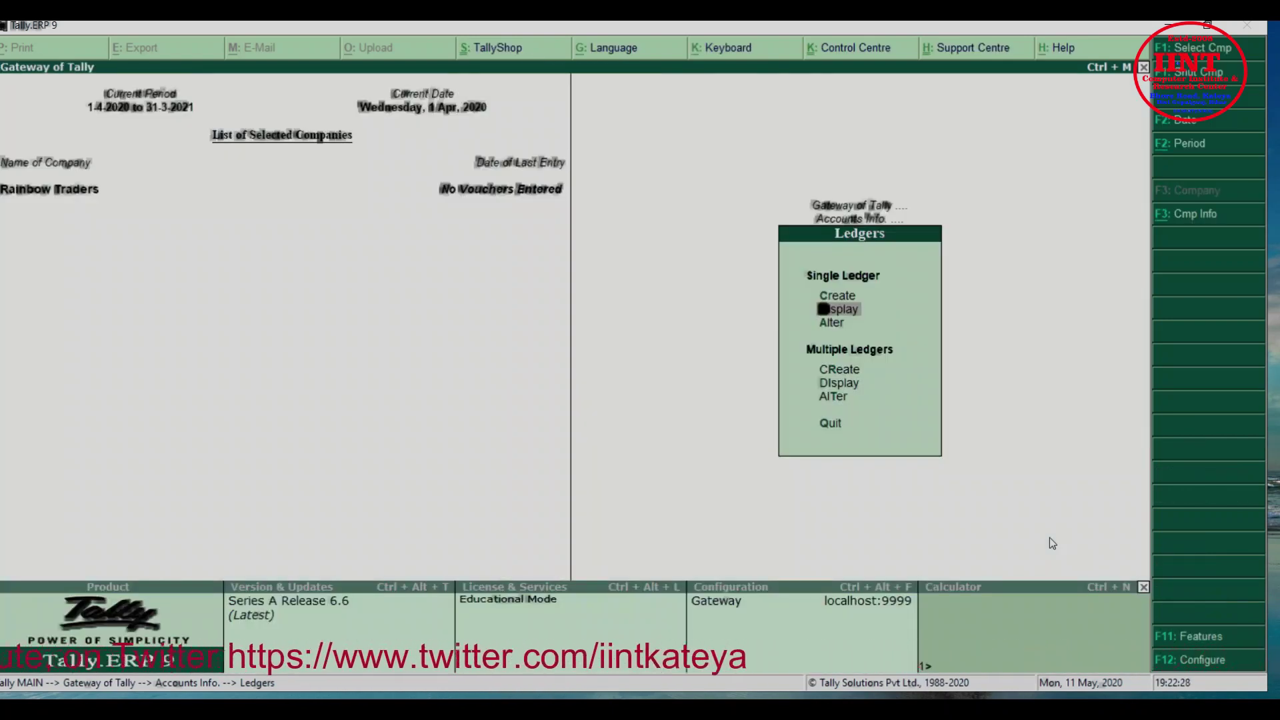
{"action": "key", "text": "Up"}
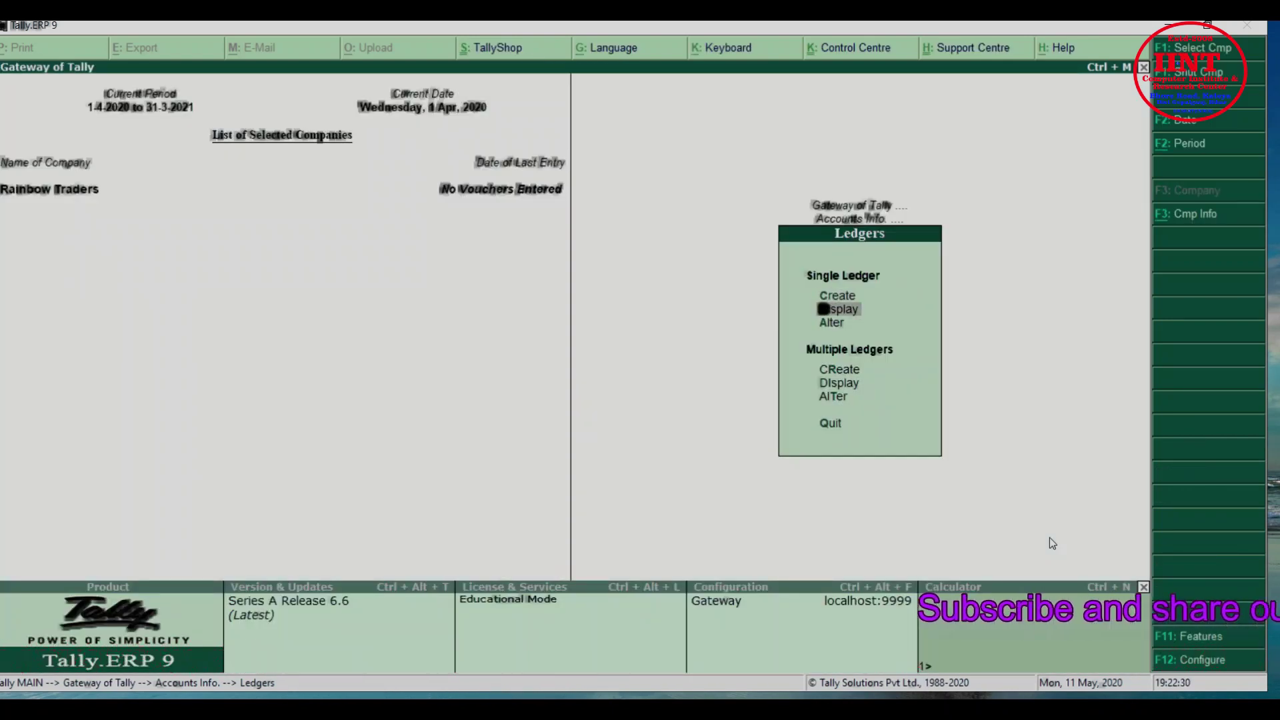
{"action": "key", "text": "Down"}
{"action": "key", "text": "Return"}
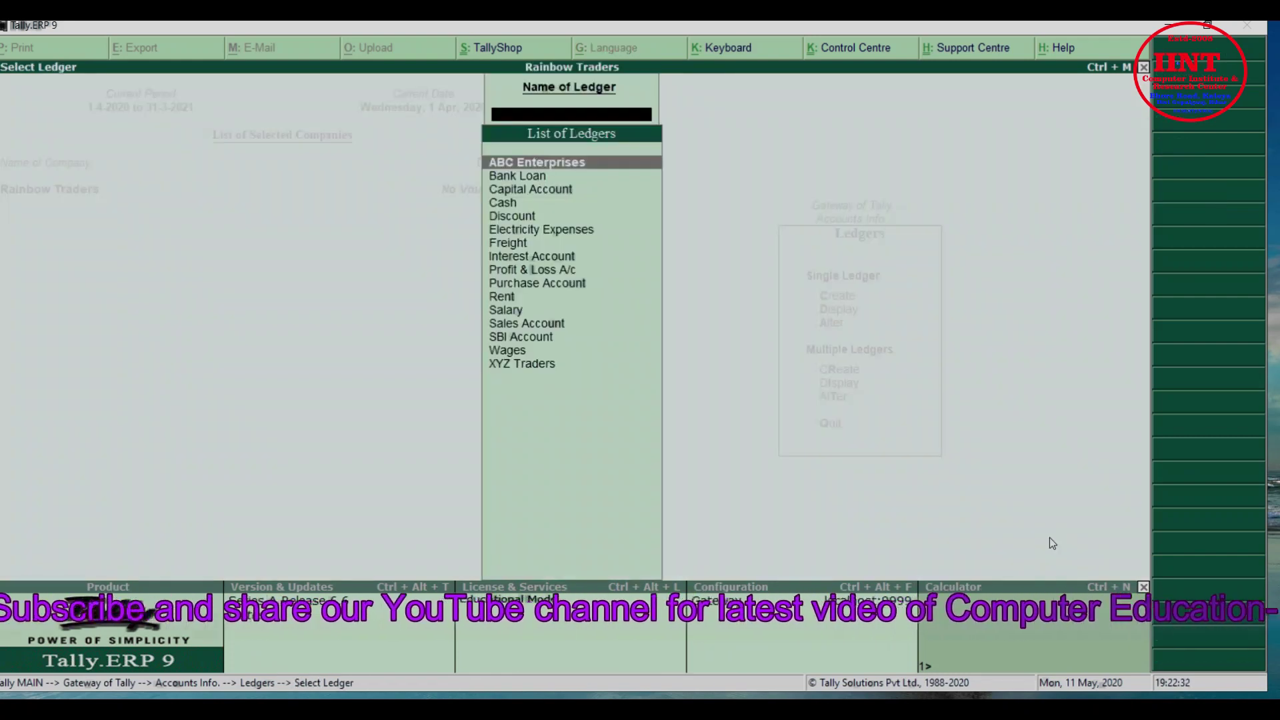
{"action": "key", "text": "Down"}
{"action": "key", "text": "Down"}
{"action": "key", "text": "Down"}
{"action": "key", "text": "Down"}
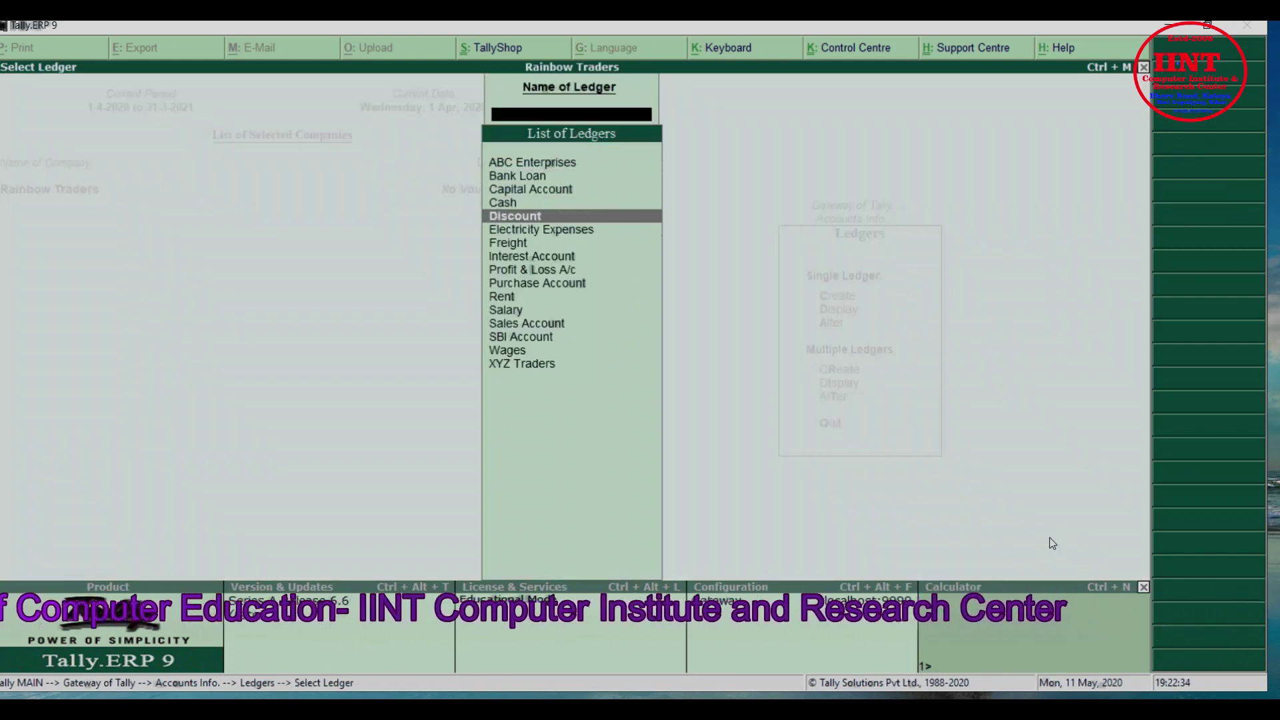
{"action": "key", "text": "Return"}
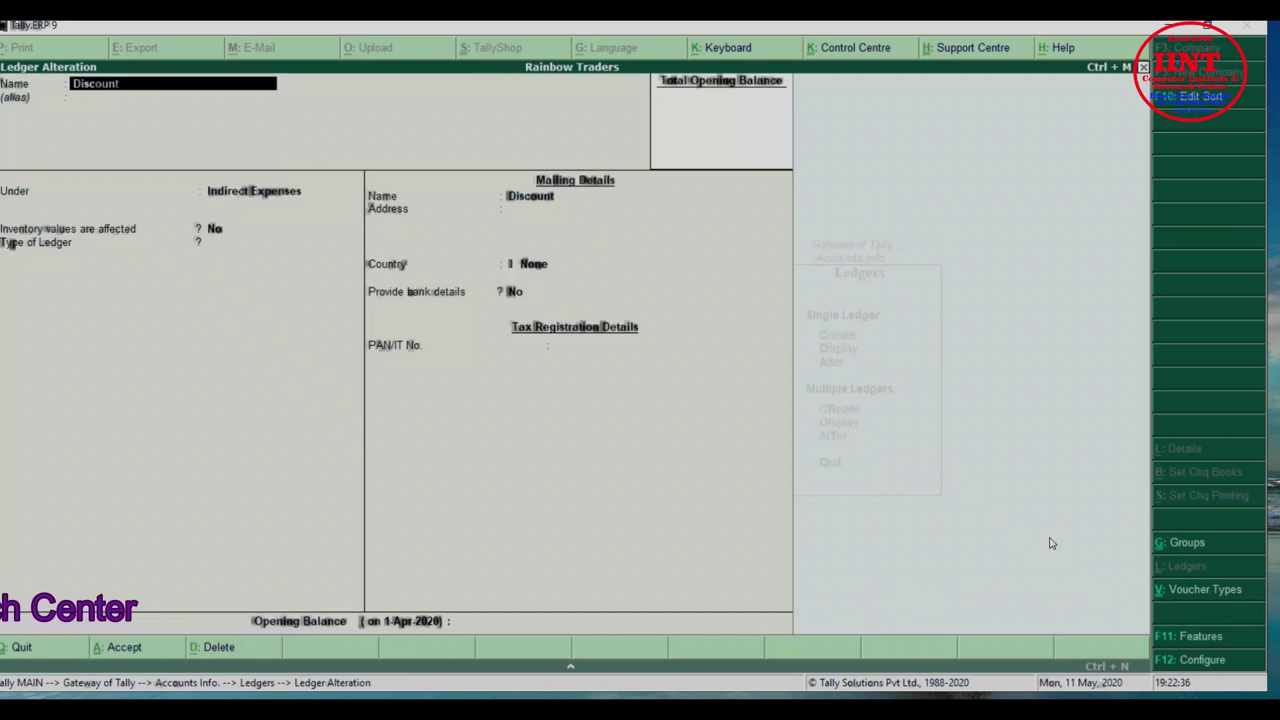
{"action": "key", "text": "Return"}
{"action": "key", "text": "Return"}
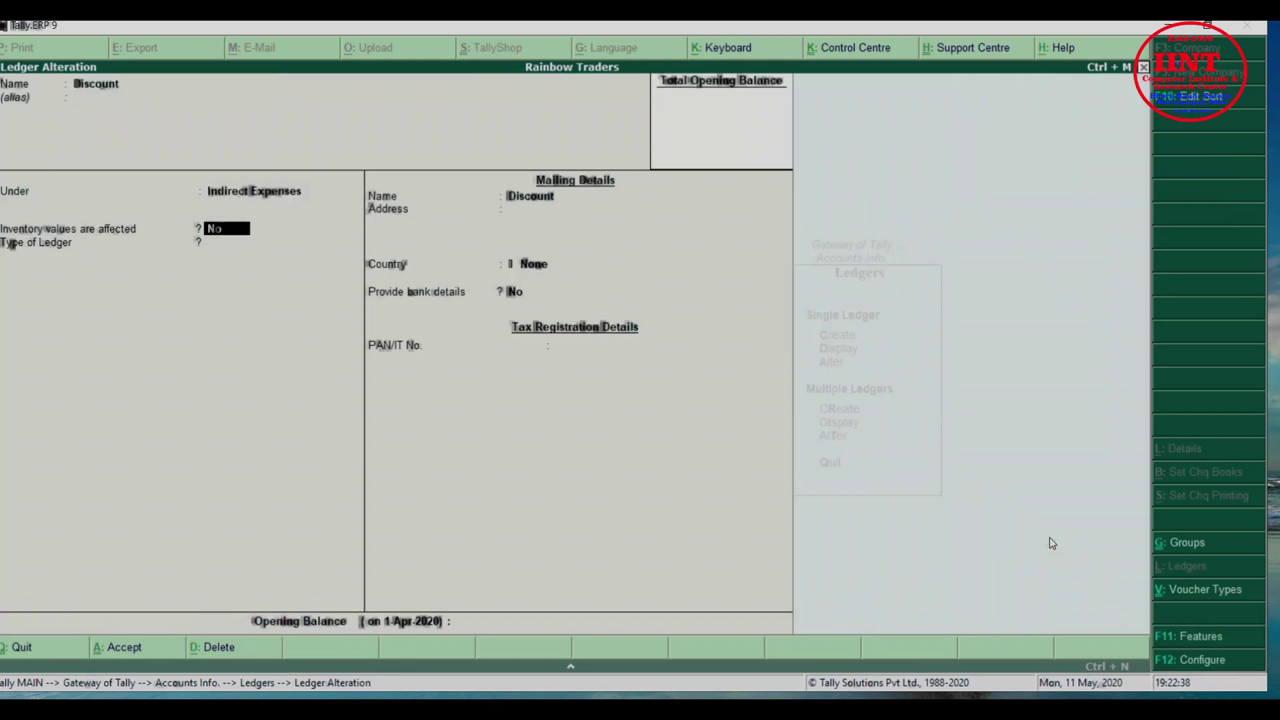
{"action": "key", "text": "Escape"}
{"action": "key", "text": "Escape"}
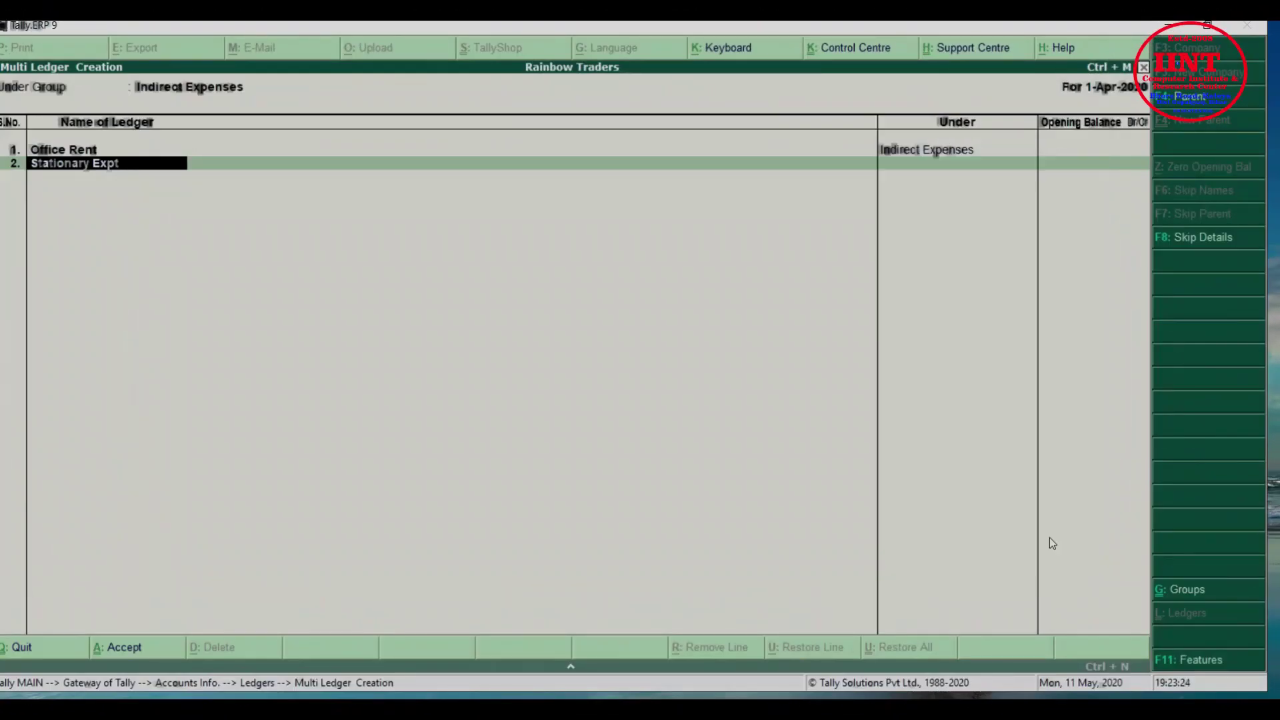
Correct the second name to Stationary Exp and save both Indirect Expenses ledgers
{"action": "key", "text": "BackSpace"}
{"action": "key", "text": "Return"}
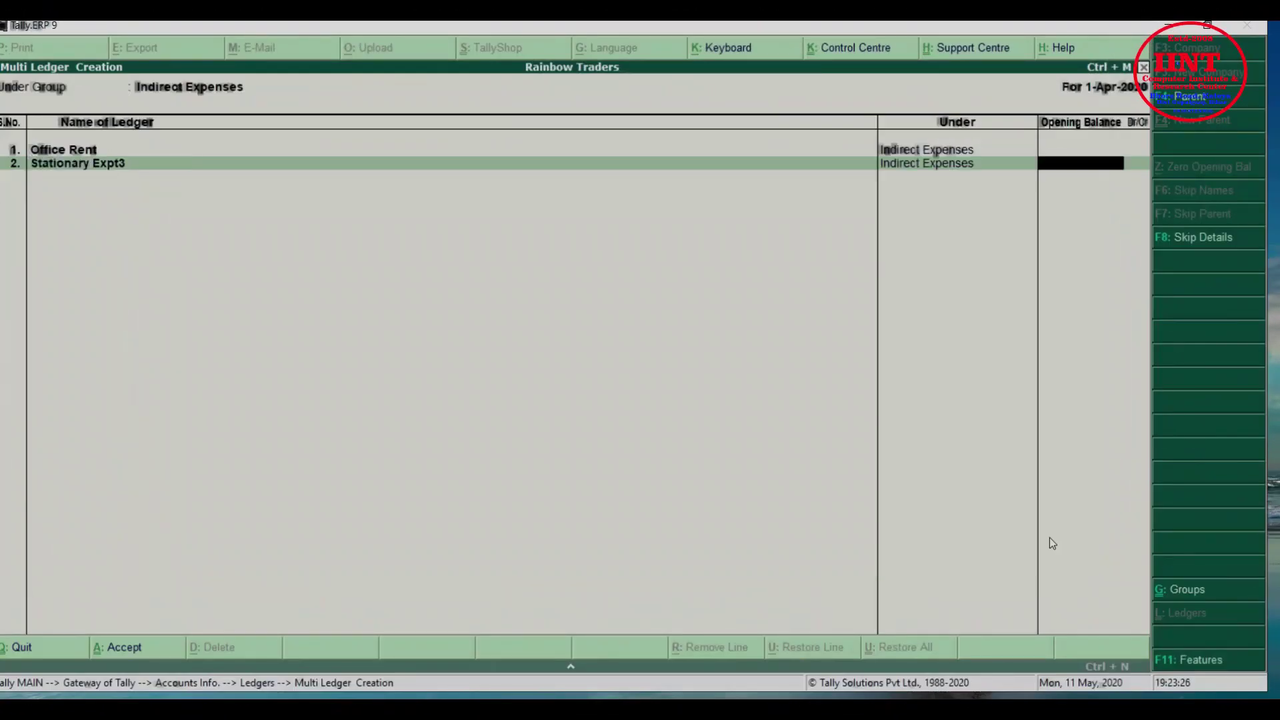
{"action": "key", "text": "Return"}
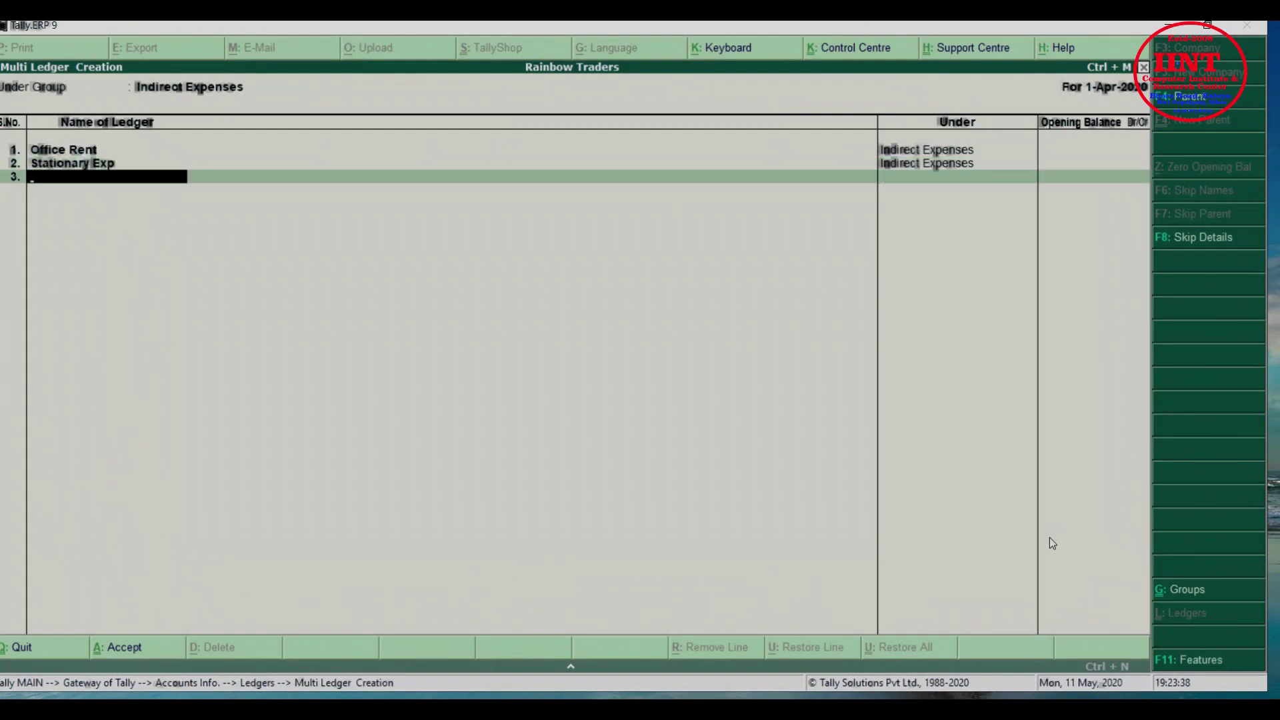
{"action": "key", "text": "Return"}
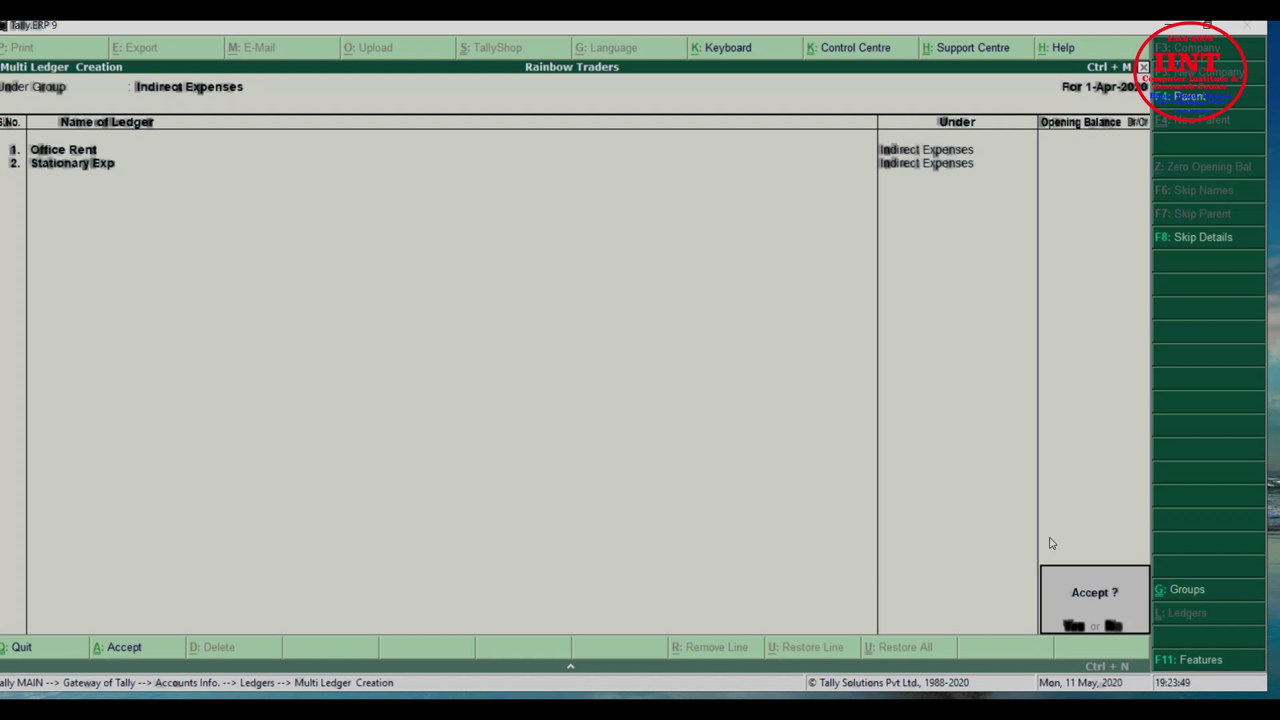
{"action": "key", "text": "y"}
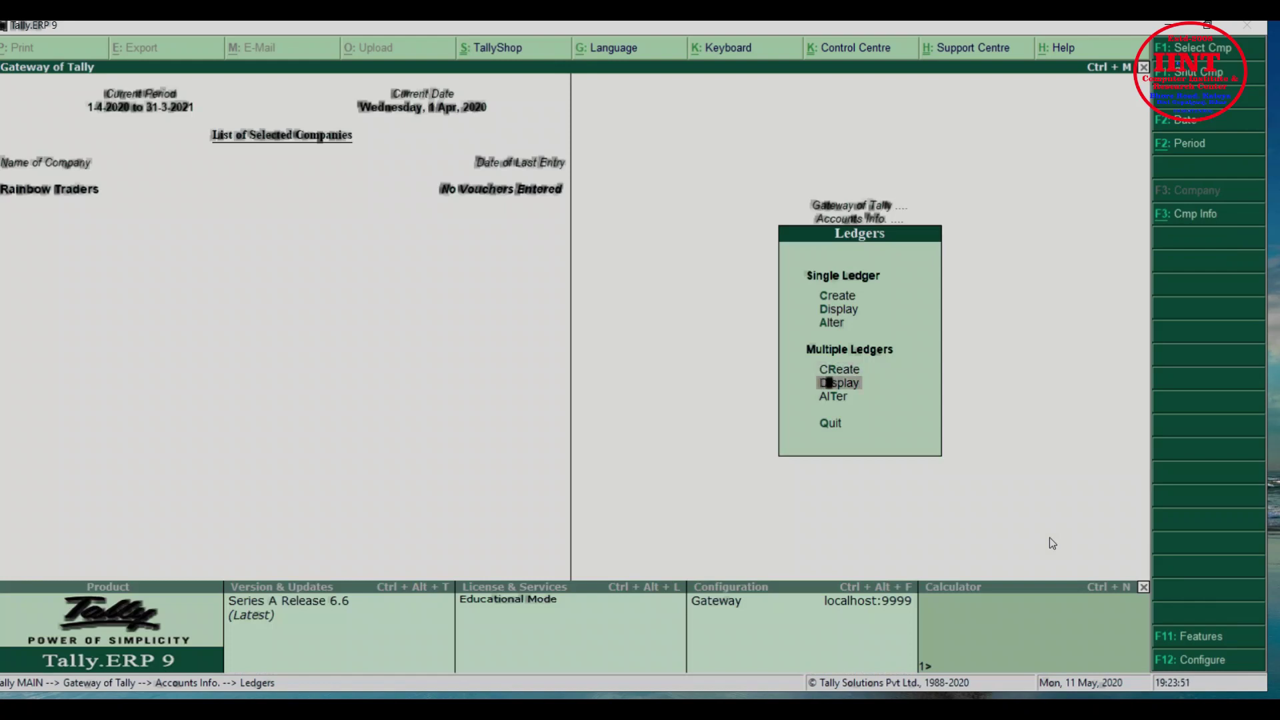
View the ledgers under the Indirect Expenses group in Multiple Ledgers Display, then close that listing
{"action": "key", "text": "Return"}
{"action": "key", "text": "Down"}
{"action": "key", "text": "Up"}
{"action": "key", "text": "Down"}
{"action": "key", "text": "Down"}
{"action": "key", "text": "Down"}
{"action": "key", "text": "Return"}
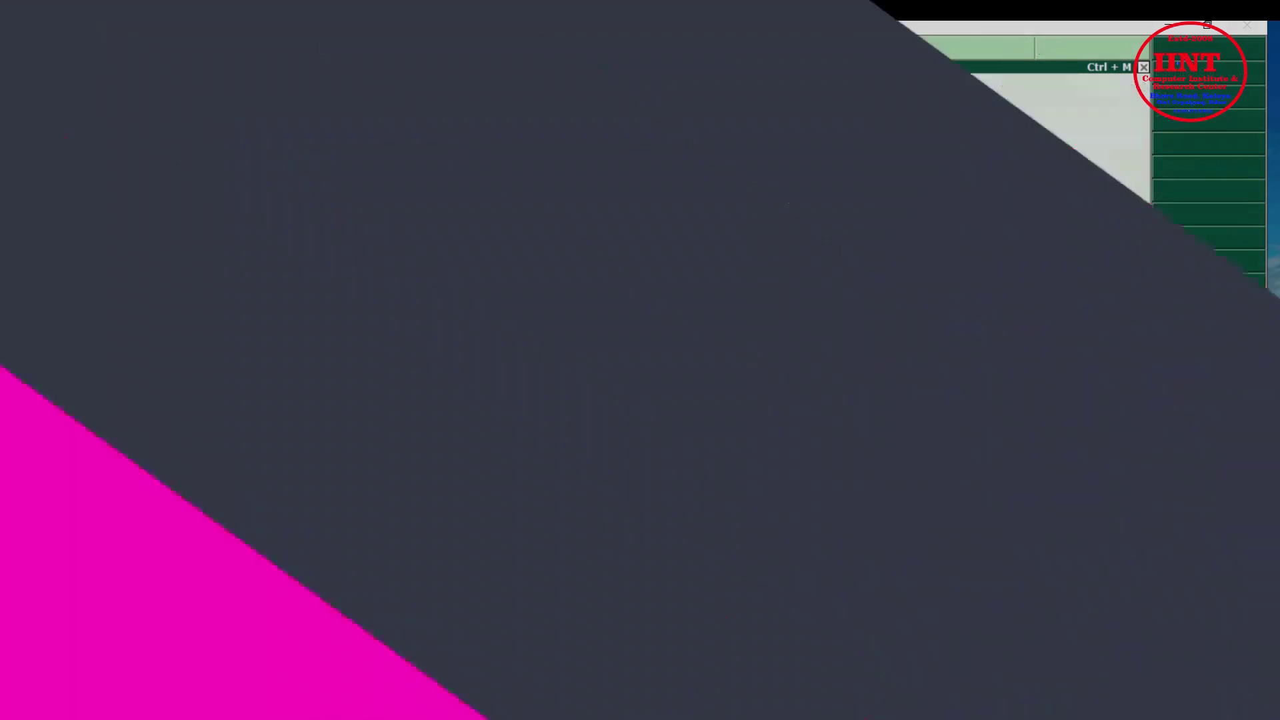
{"action": "key", "text": "Down"}
{"action": "key", "text": "Down"}
{"action": "key", "text": "Down"}
{"action": "key", "text": "Down"}
{"action": "key", "text": "Down"}
{"action": "key", "text": "Down"}
{"action": "key", "text": "Down"}
{"action": "key", "text": "Down"}
{"action": "key", "text": "Down"}
{"action": "key", "text": "Down"}
{"action": "key", "text": "Down"}
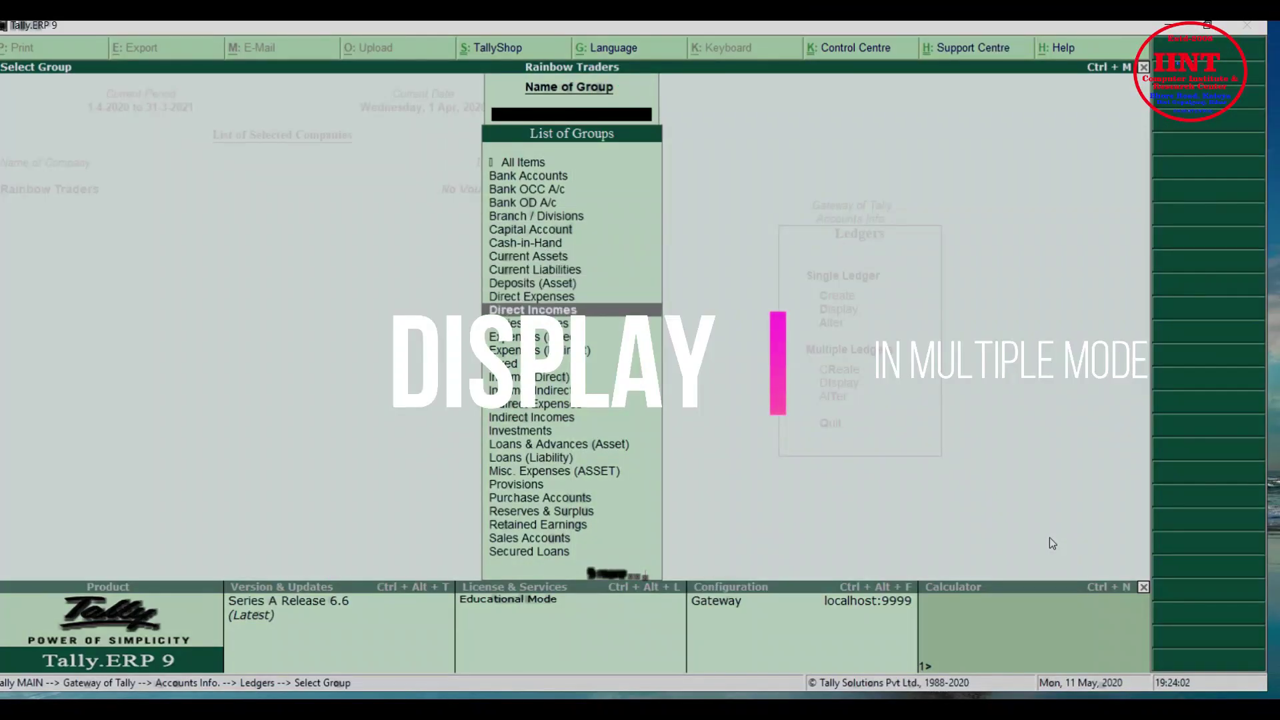
{"action": "key", "text": "Down"}
{"action": "key", "text": "Down"}
{"action": "key", "text": "Down"}
{"action": "key", "text": "Down"}
{"action": "key", "text": "Down"}
{"action": "key", "text": "Down"}
{"action": "key", "text": "Down"}
{"action": "key", "text": "Down"}
{"action": "key", "text": "Down"}
{"action": "key", "text": "Down"}
{"action": "key", "text": "Down"}
{"action": "key", "text": "Down"}
{"action": "key", "text": "Down"}
{"action": "key", "text": "Down"}
{"action": "key", "text": "Down"}
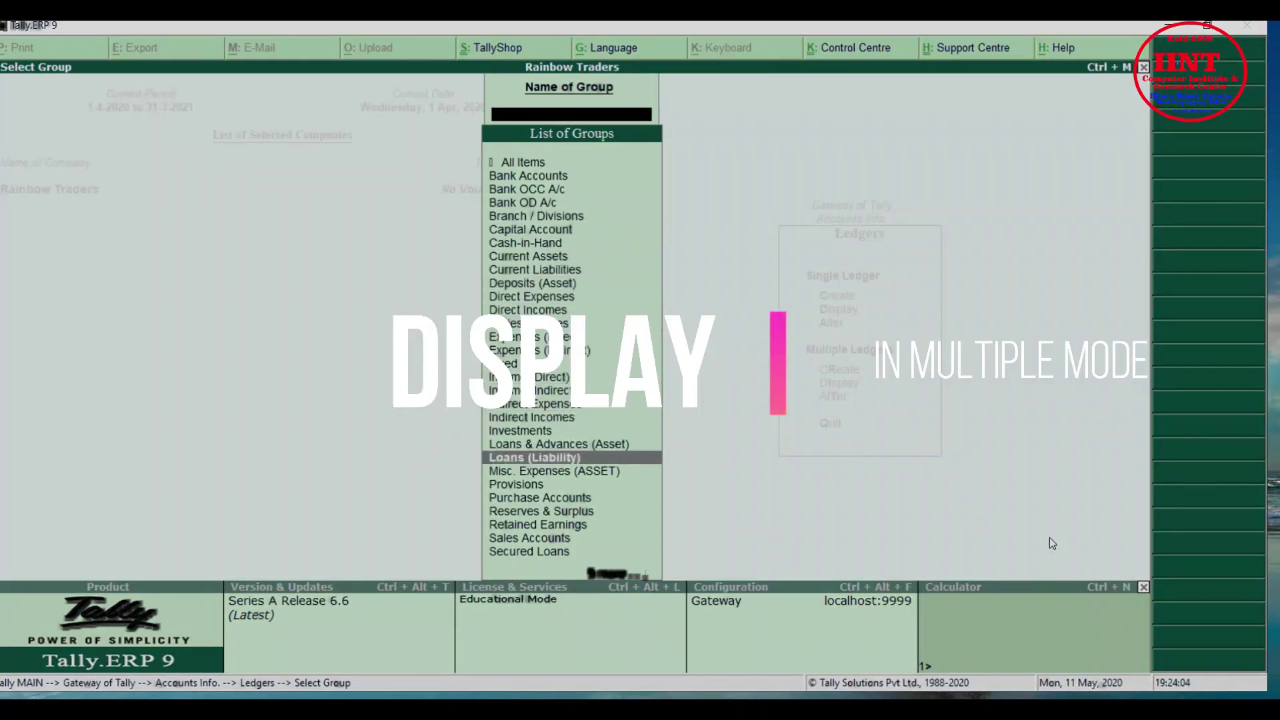
{"action": "key", "text": "Up"}
{"action": "key", "text": "Up"}
{"action": "key", "text": "Up"}
{"action": "key", "text": "Up"}
{"action": "key", "text": "Up"}
{"action": "key", "text": "Up"}
{"action": "key", "text": "Up"}
{"action": "key", "text": "Up"}
{"action": "key", "text": "Up"}
{"action": "key", "text": "Up"}
{"action": "key", "text": "Up"}
{"action": "key", "text": "Up"}
{"action": "key", "text": "Up"}
{"action": "key", "text": "Up"}
{"action": "key", "text": "Up"}
{"action": "key", "text": "Up"}
{"action": "key", "text": "Up"}
{"action": "key", "text": "Up"}
{"action": "key", "text": "Up"}
{"action": "key", "text": "Up"}
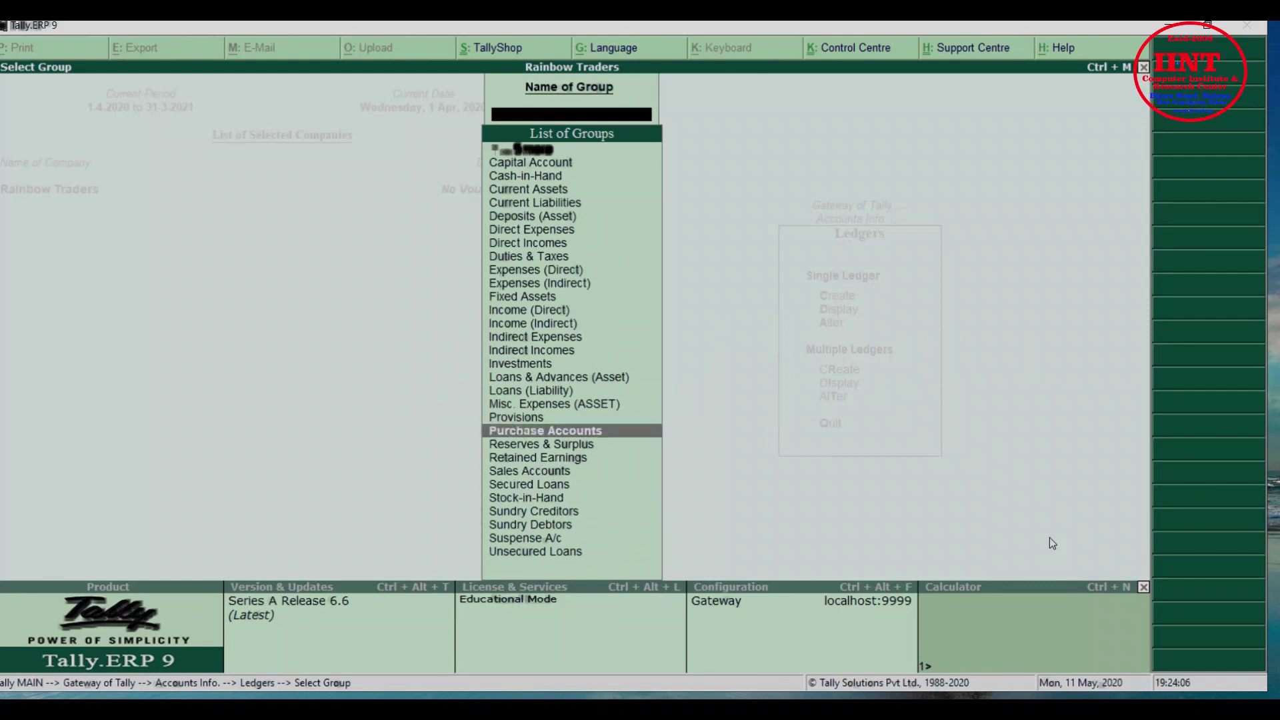
{"action": "key", "text": "Down"}
{"action": "key", "text": "Down"}
{"action": "key", "text": "Down"}
{"action": "key", "text": "Down"}
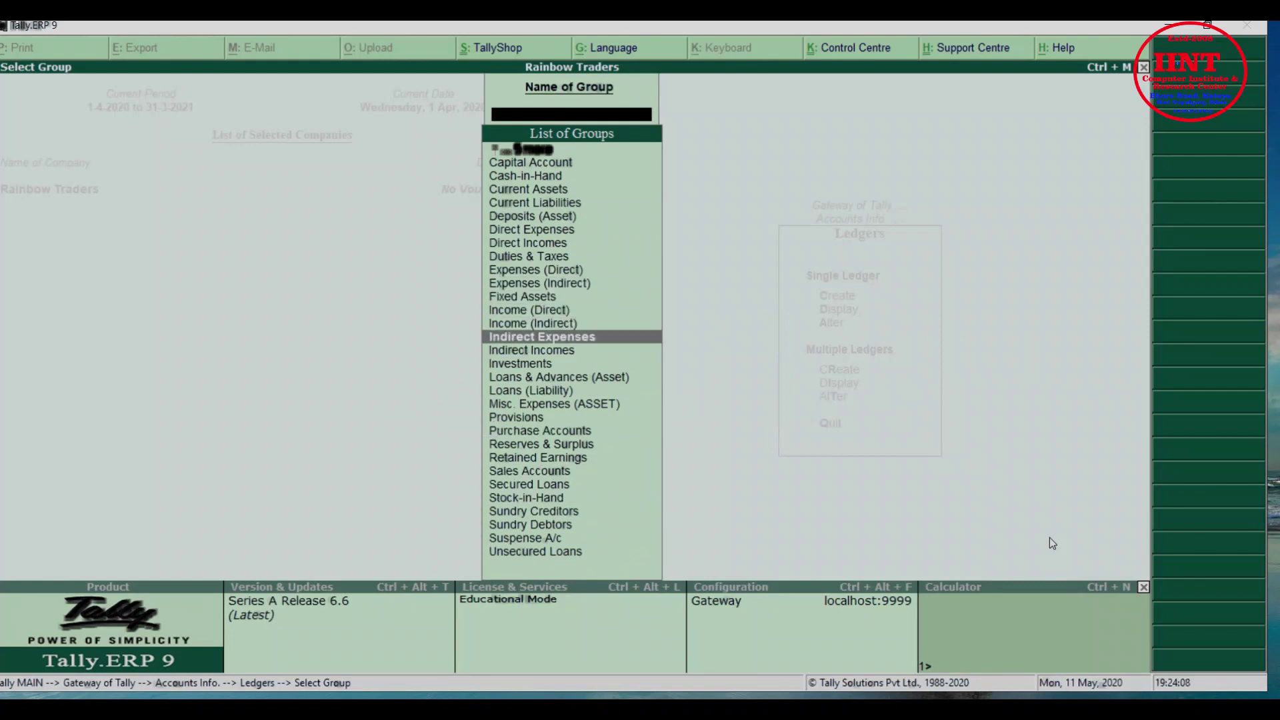
{"action": "key", "text": "Return"}
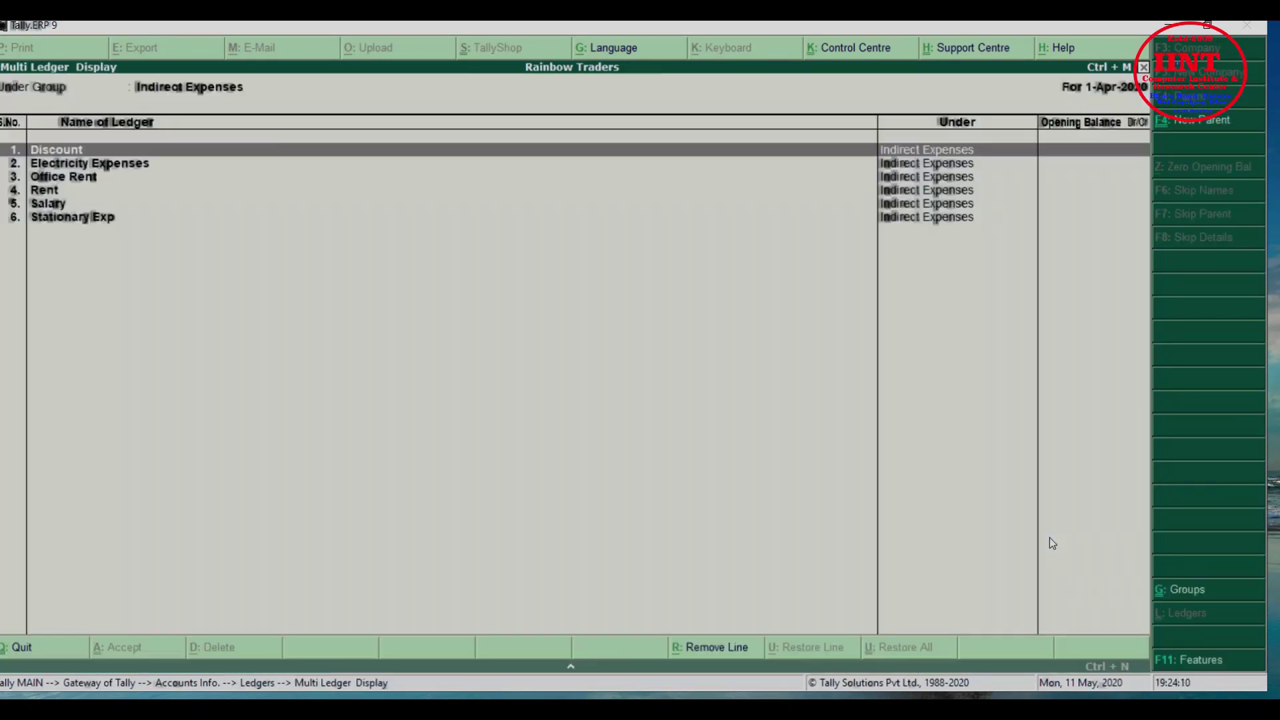
{"action": "key", "text": "Escape"}
{"action": "key", "text": "Escape"}
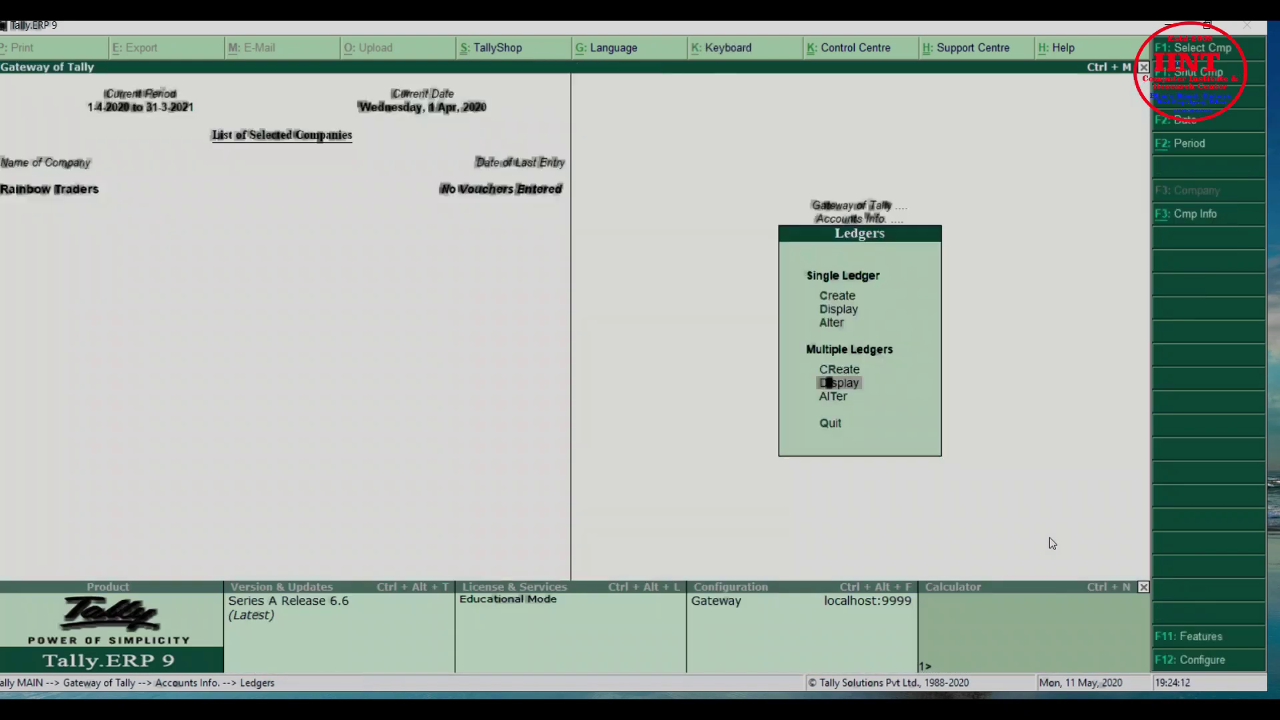
In Multiple Ledgers Alter, select All Items to edit every ledger at once
{"action": "key", "text": "Return"}
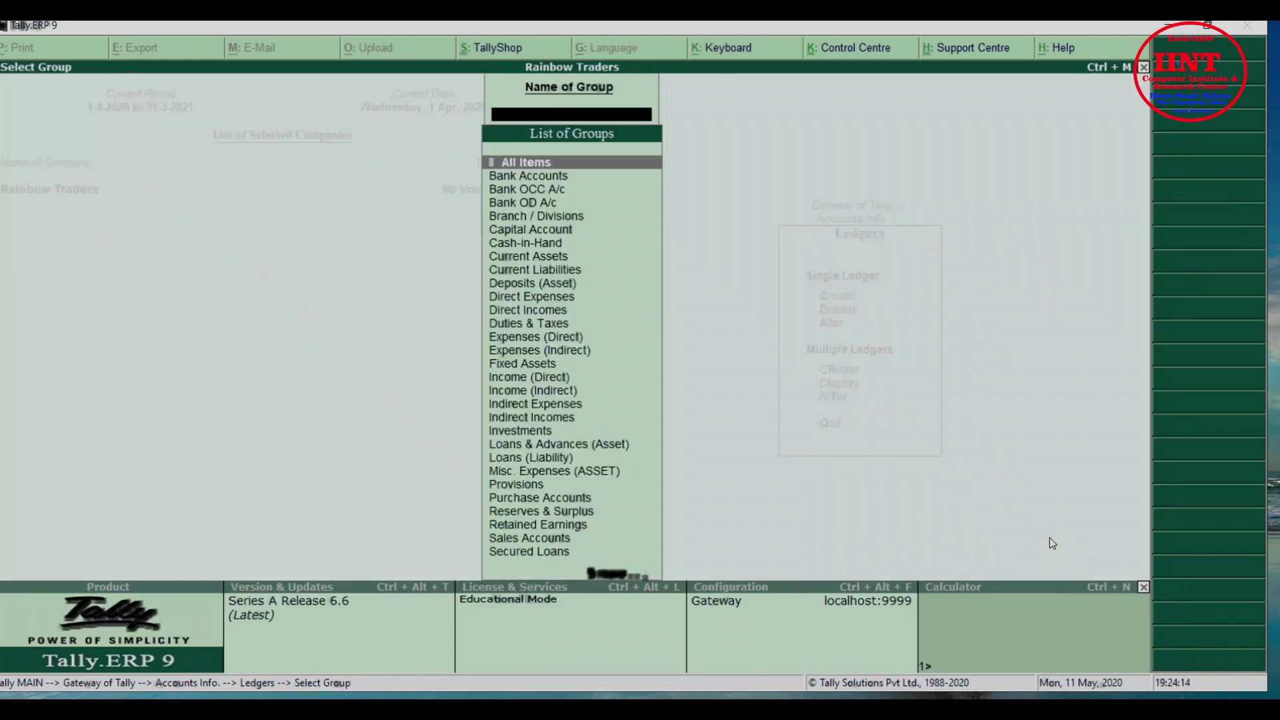
{"action": "key", "text": "Down"}
{"action": "key", "text": "Down"}
{"action": "key", "text": "Up"}
{"action": "key", "text": "Up"}
{"action": "key", "text": "Return"}
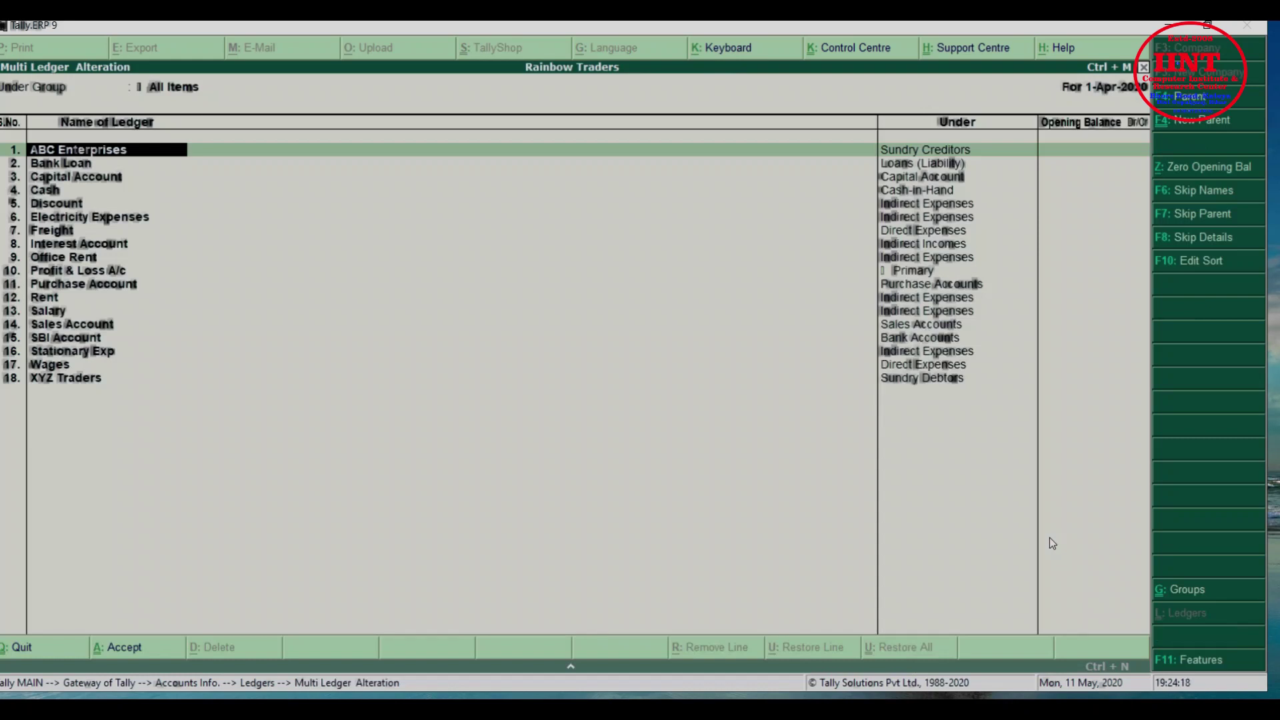